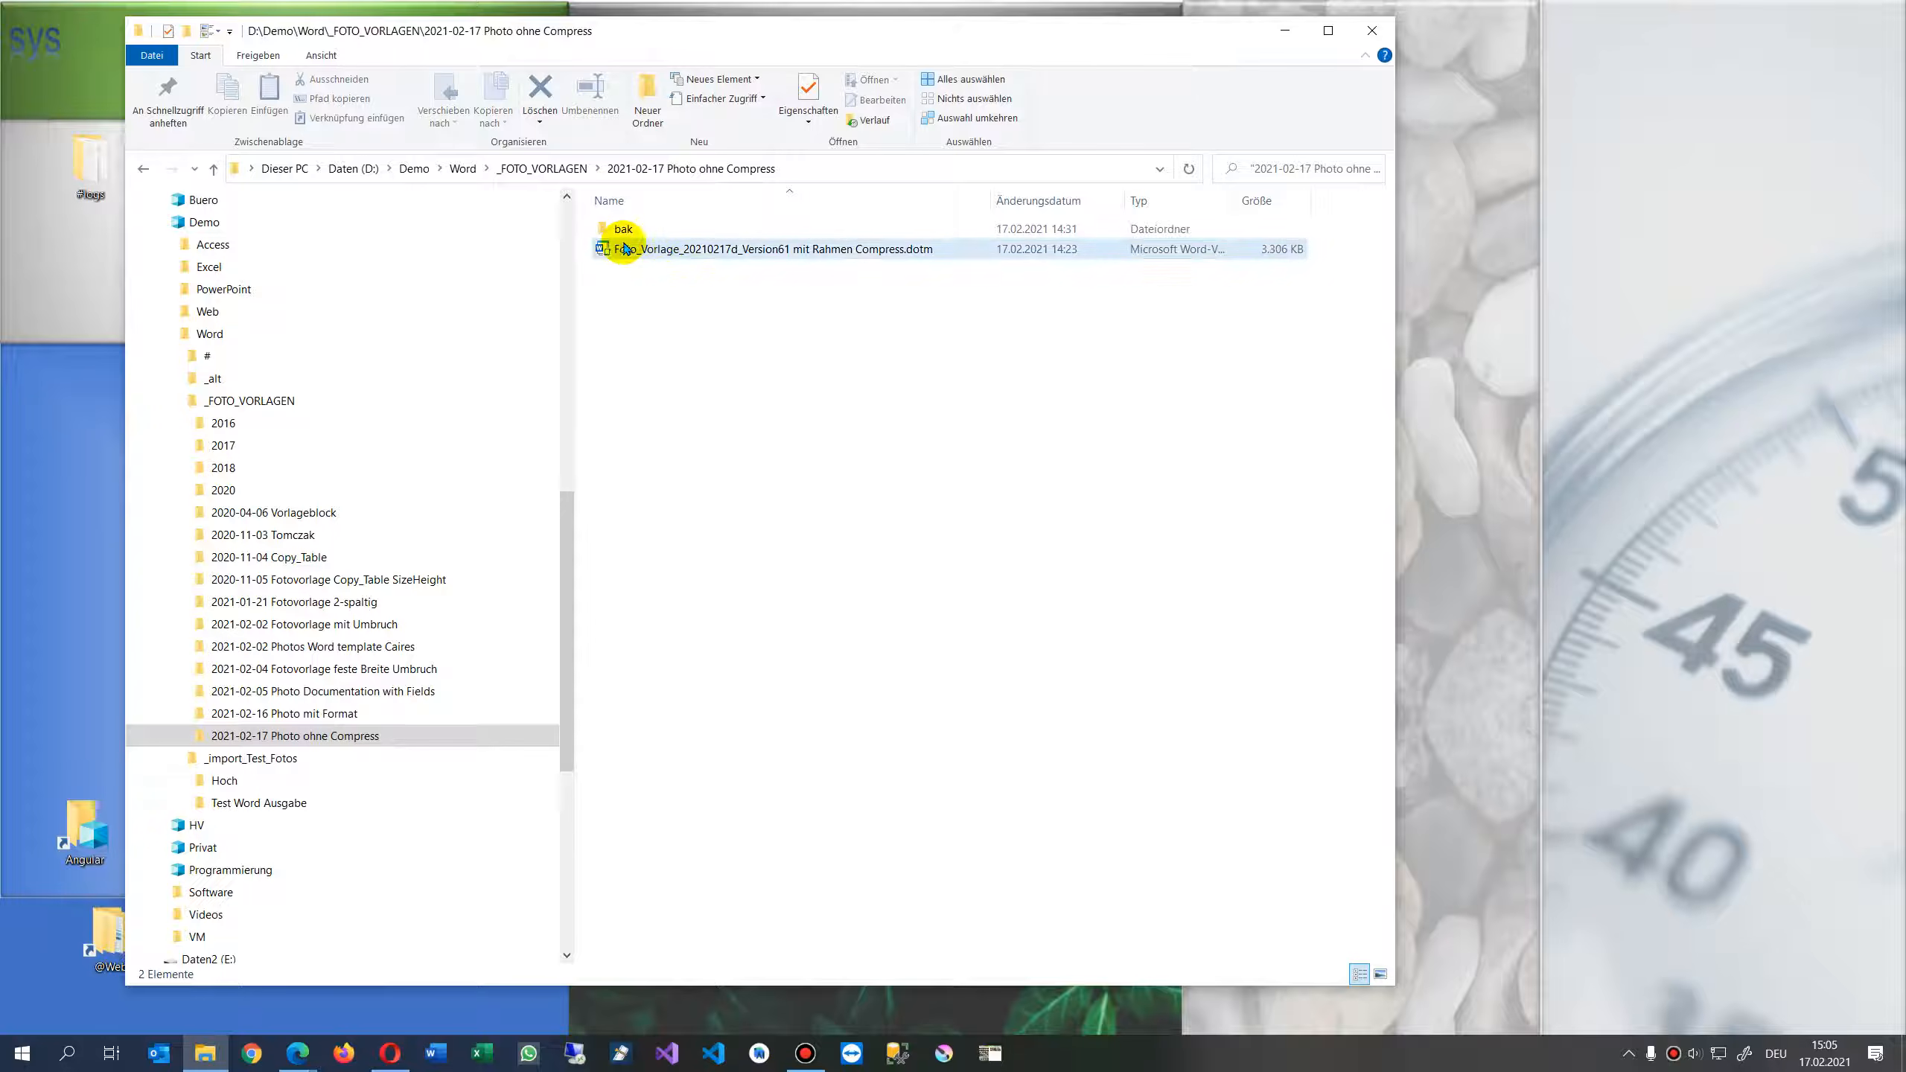
# - Open the template Foto_Vorlage_20210217d_Version61 mit Rahmen Compress.dotm from the 2021-02-17 Photo ohne Compress folder and maximize Word
pyautogui.click(733, 251)
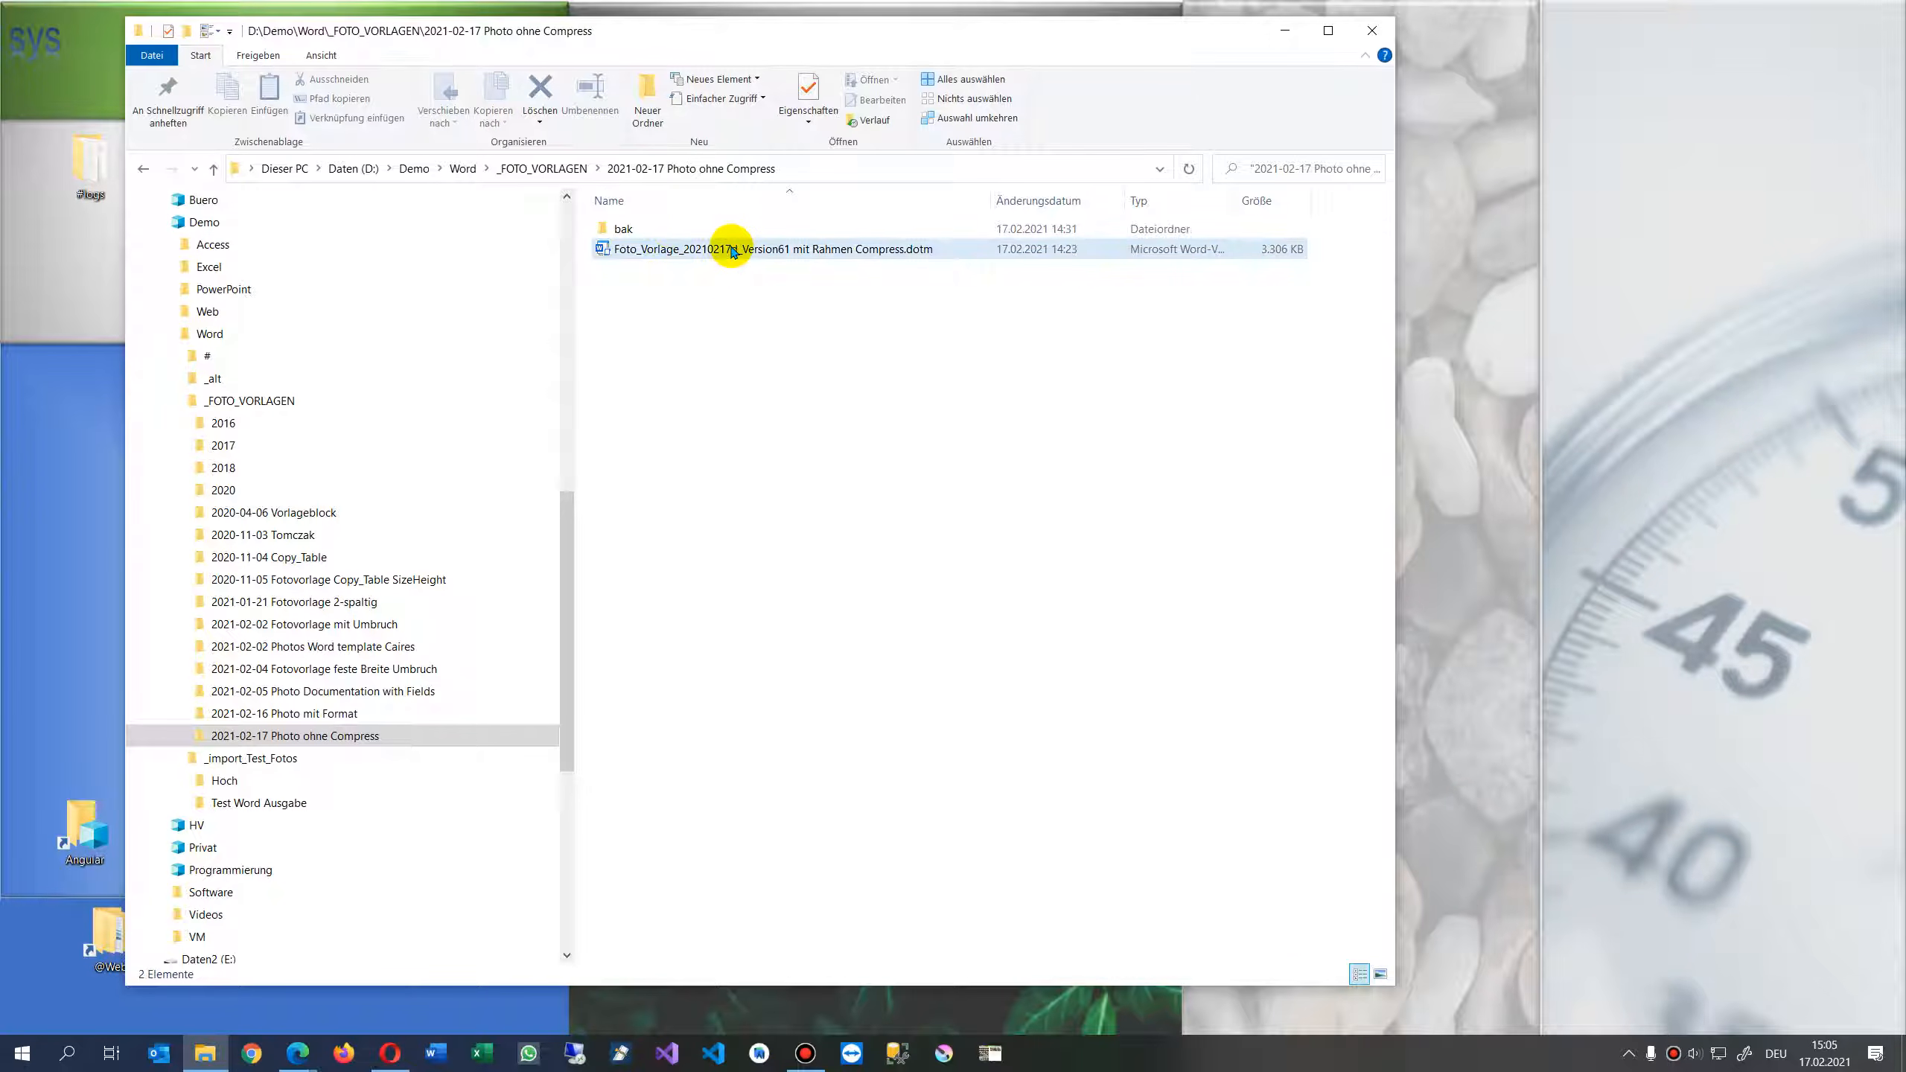
pyautogui.moveTo(0, 210); pyautogui.dragTo(1002, 199)
pyautogui.scroll(8, 928, 434)
pyautogui.scroll(6, 929, 434)
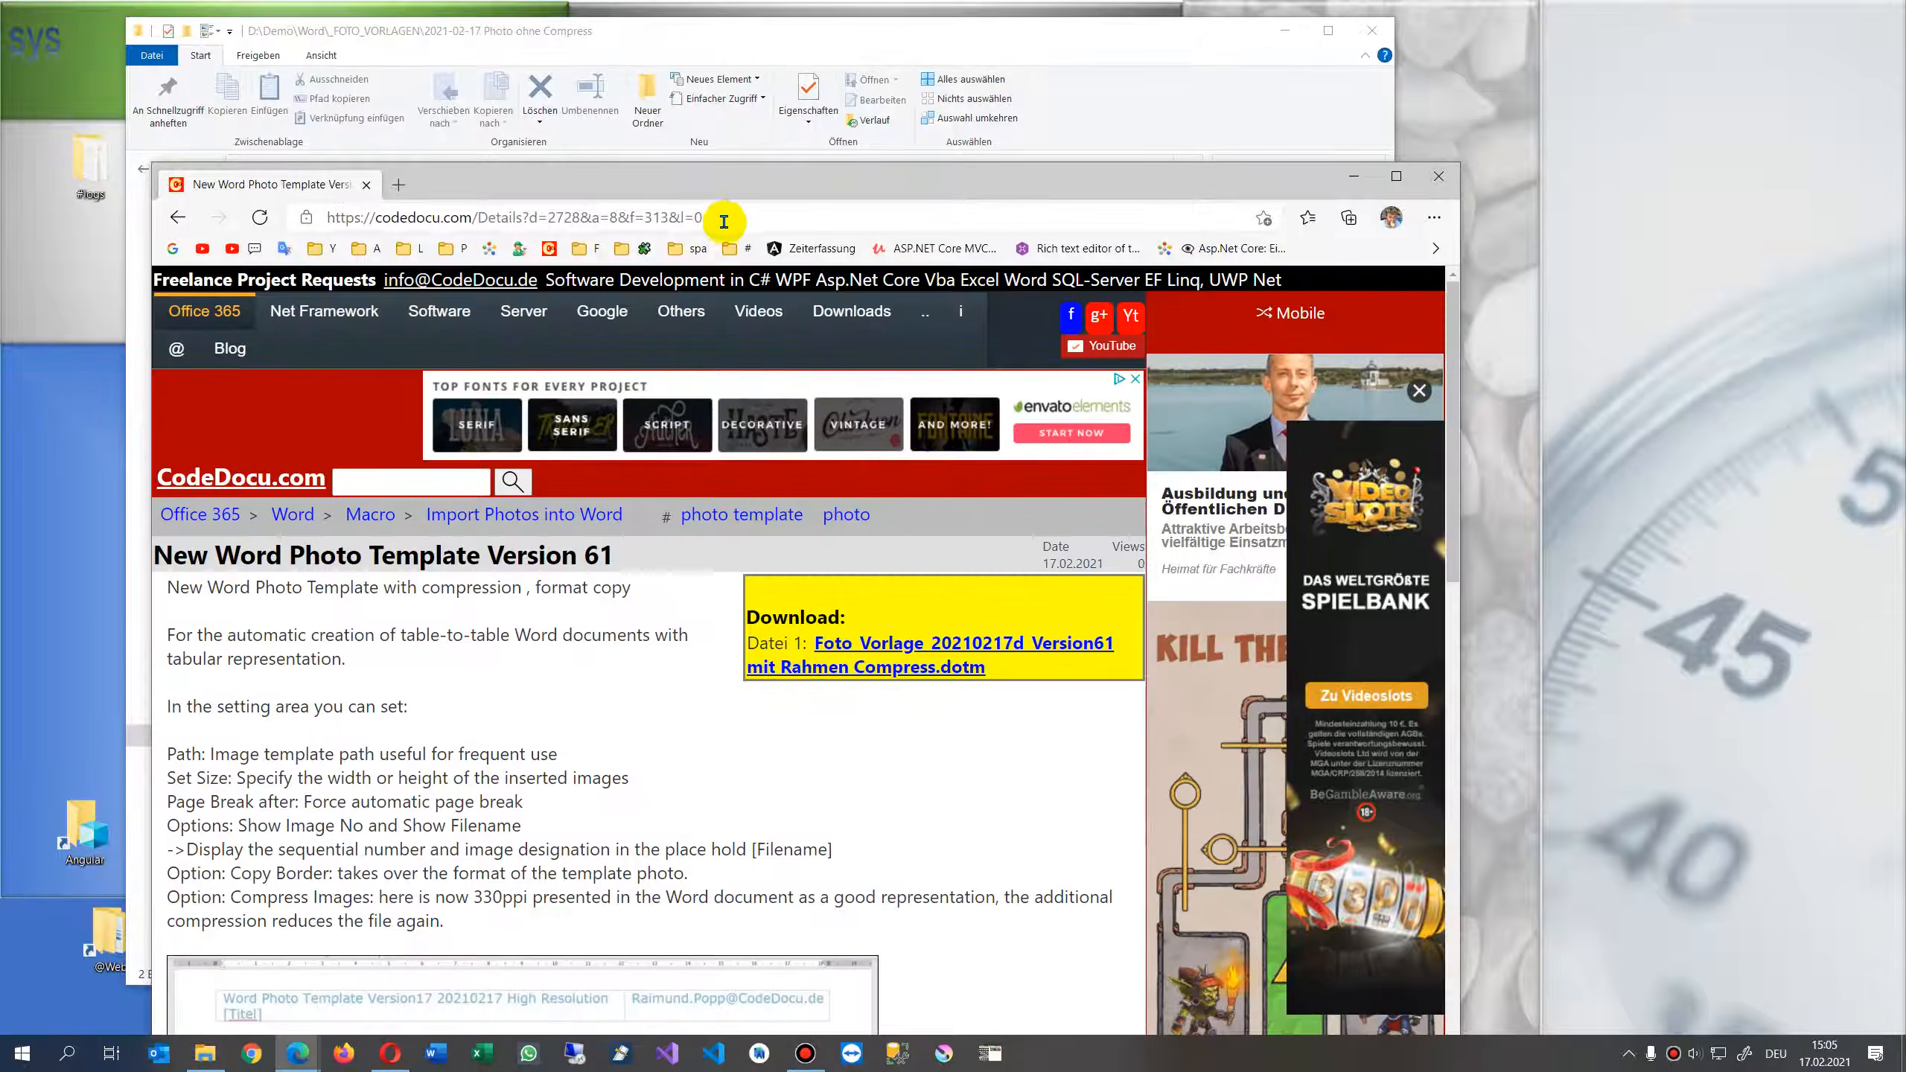
pyautogui.moveTo(793, 183); pyautogui.dragTo(0, 188)
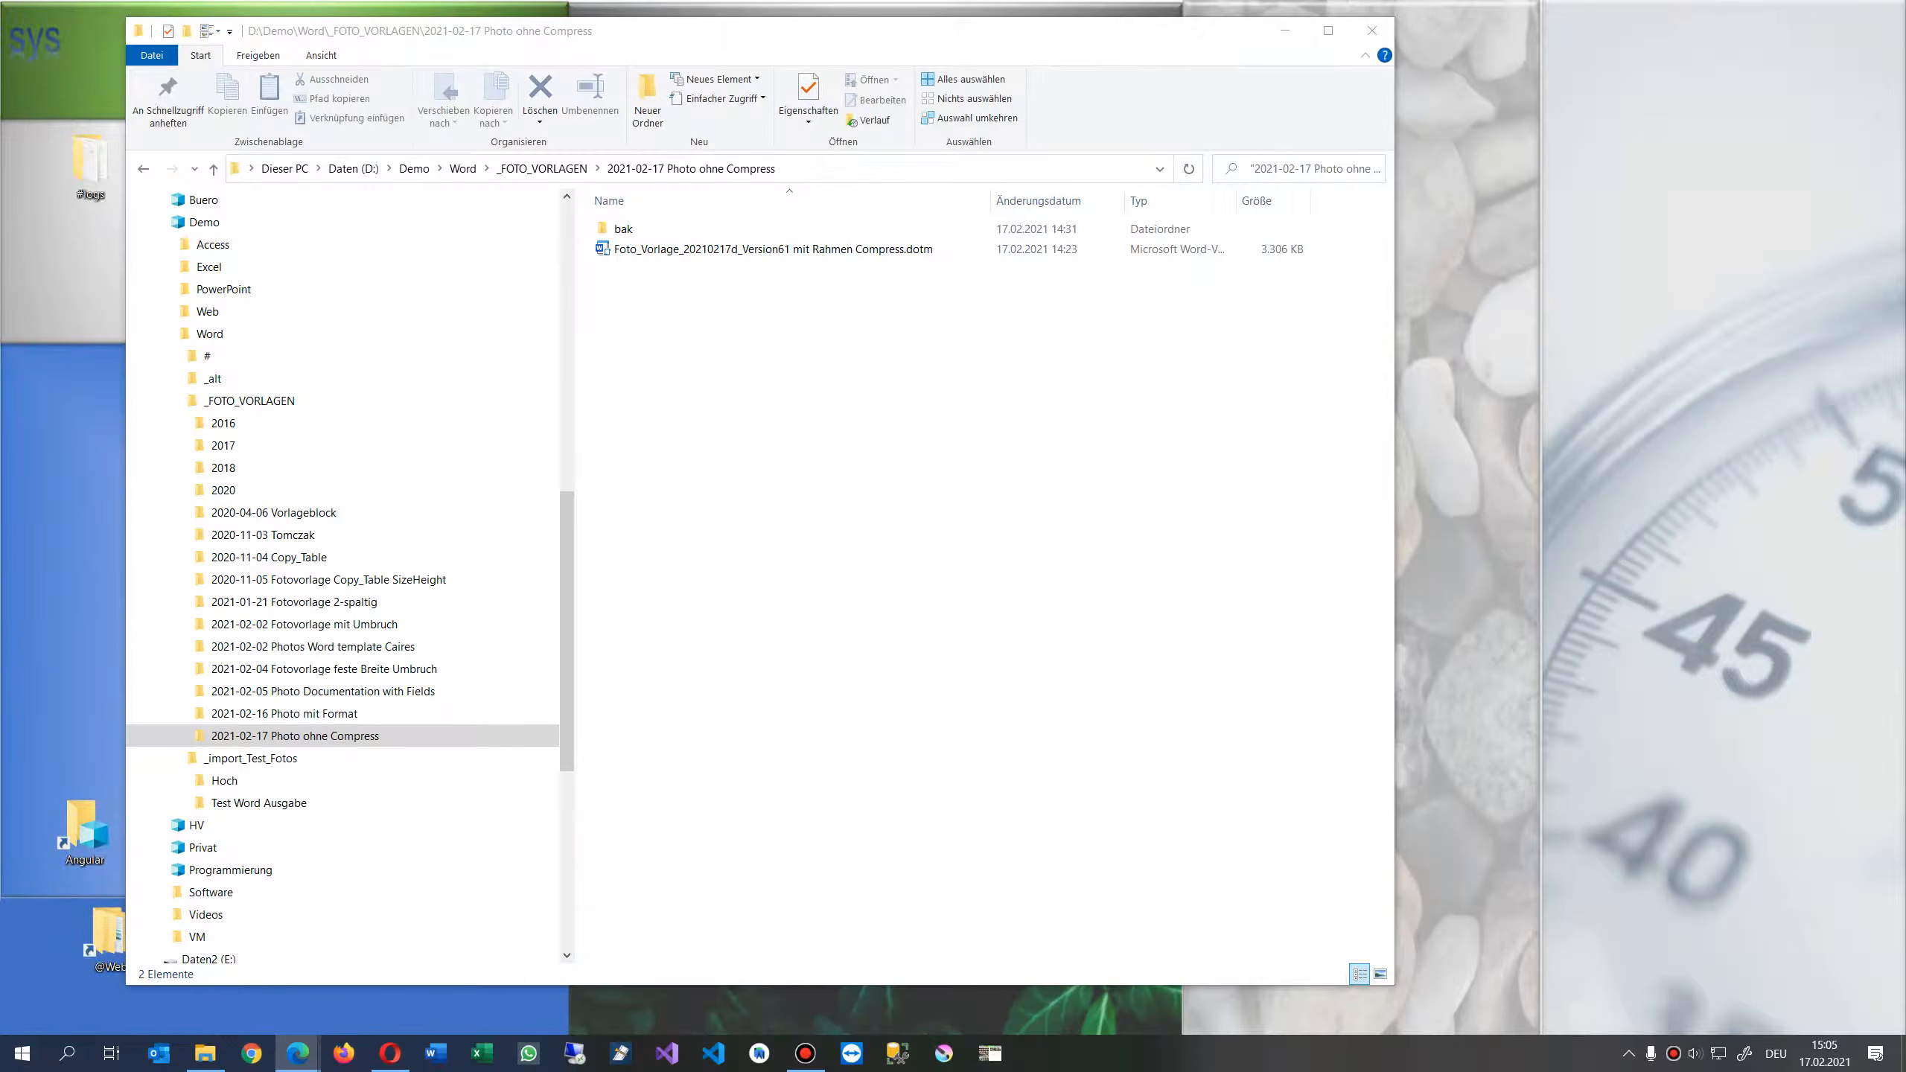
pyautogui.click(739, 250)
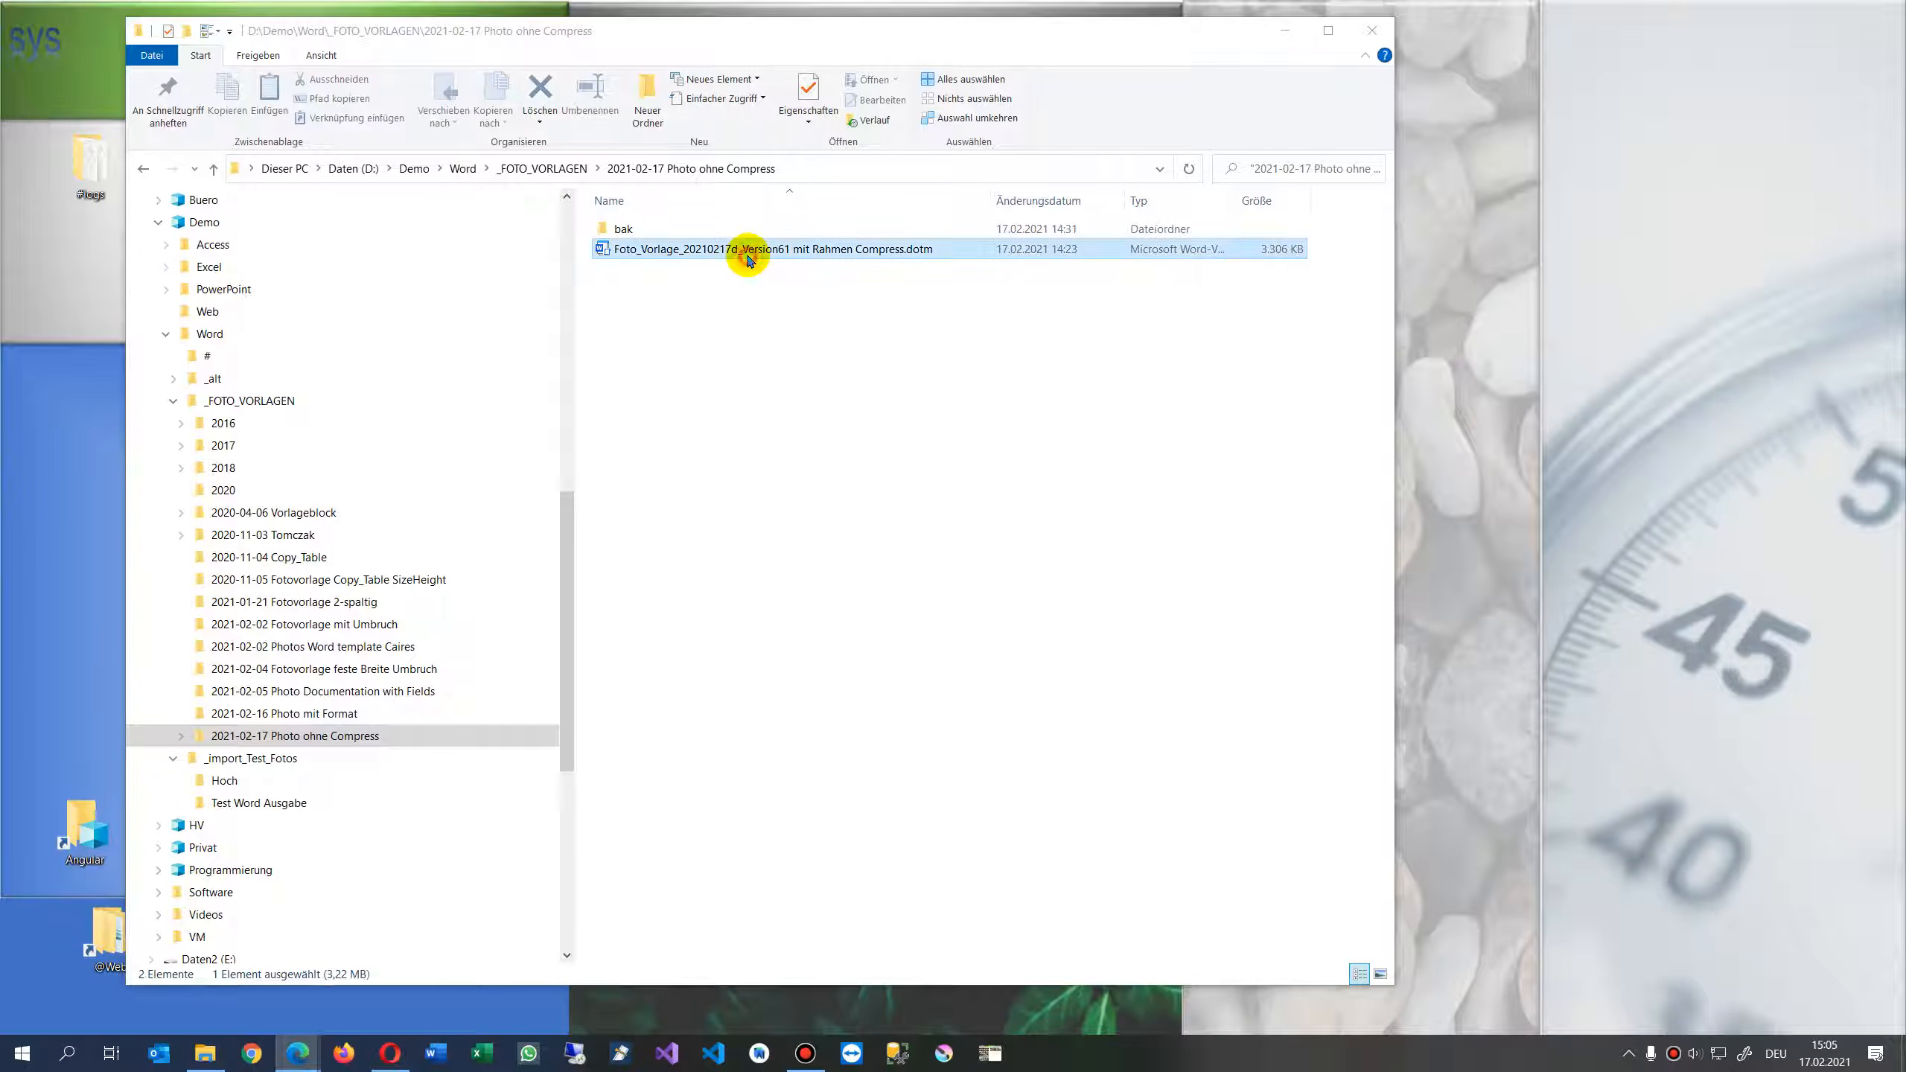
pyautogui.click(642, 258)
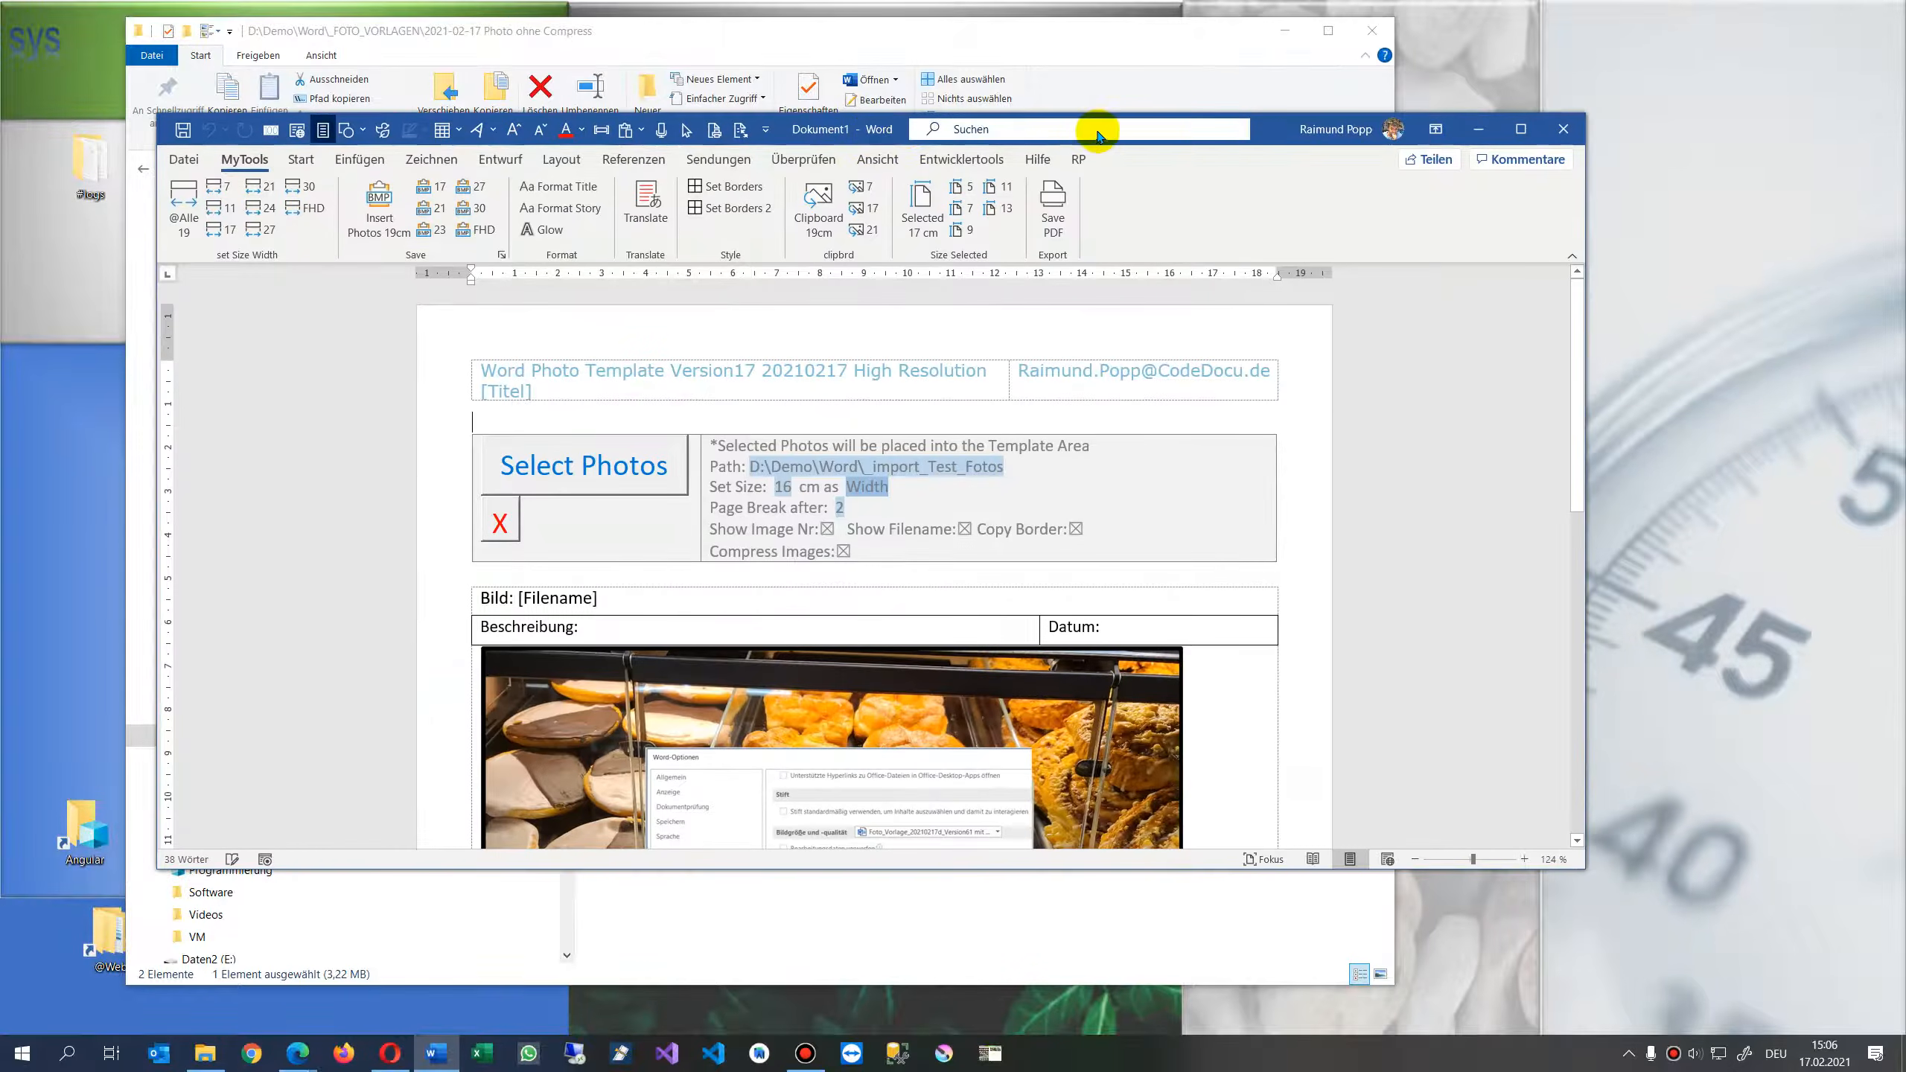
pyautogui.doubleClick(1278, 137)
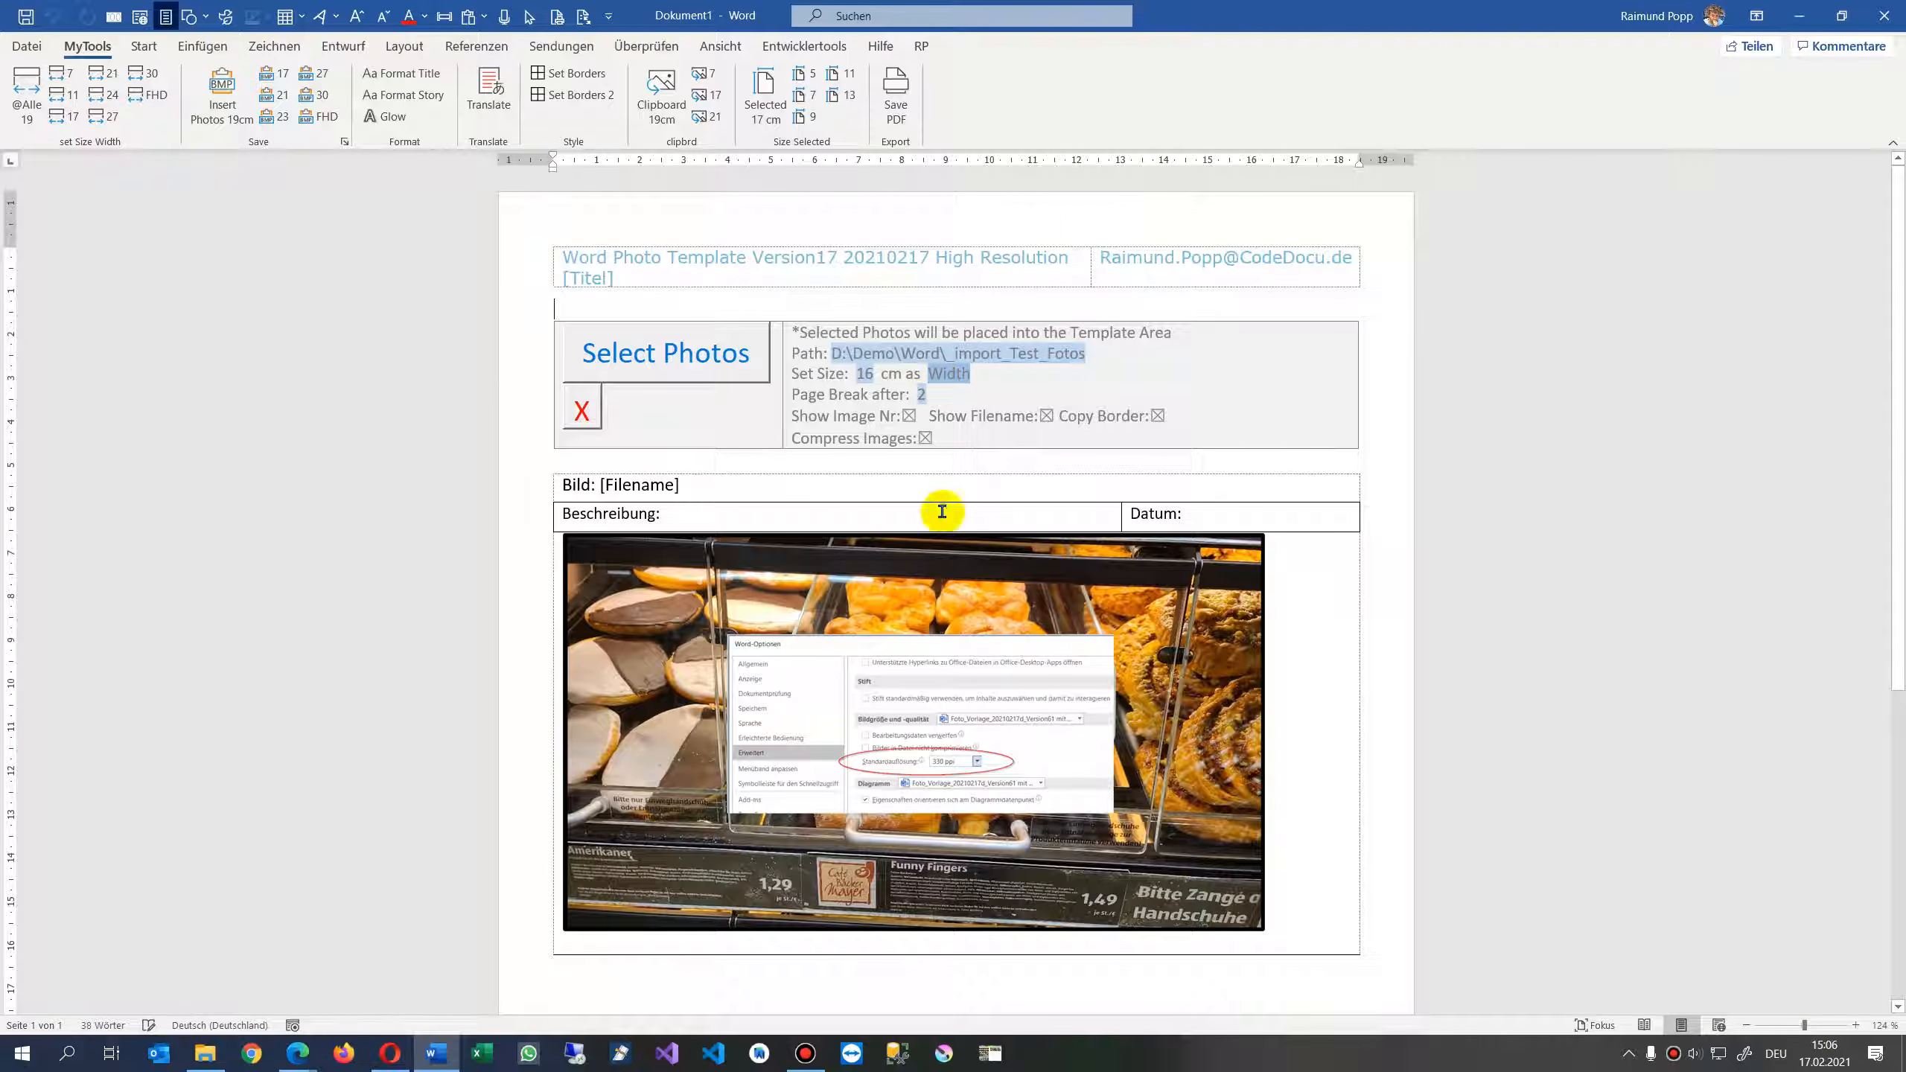
# - Examine the template's settings area: the photo path, the size value and the Width/Heigth choice
pyautogui.click(144, 46)
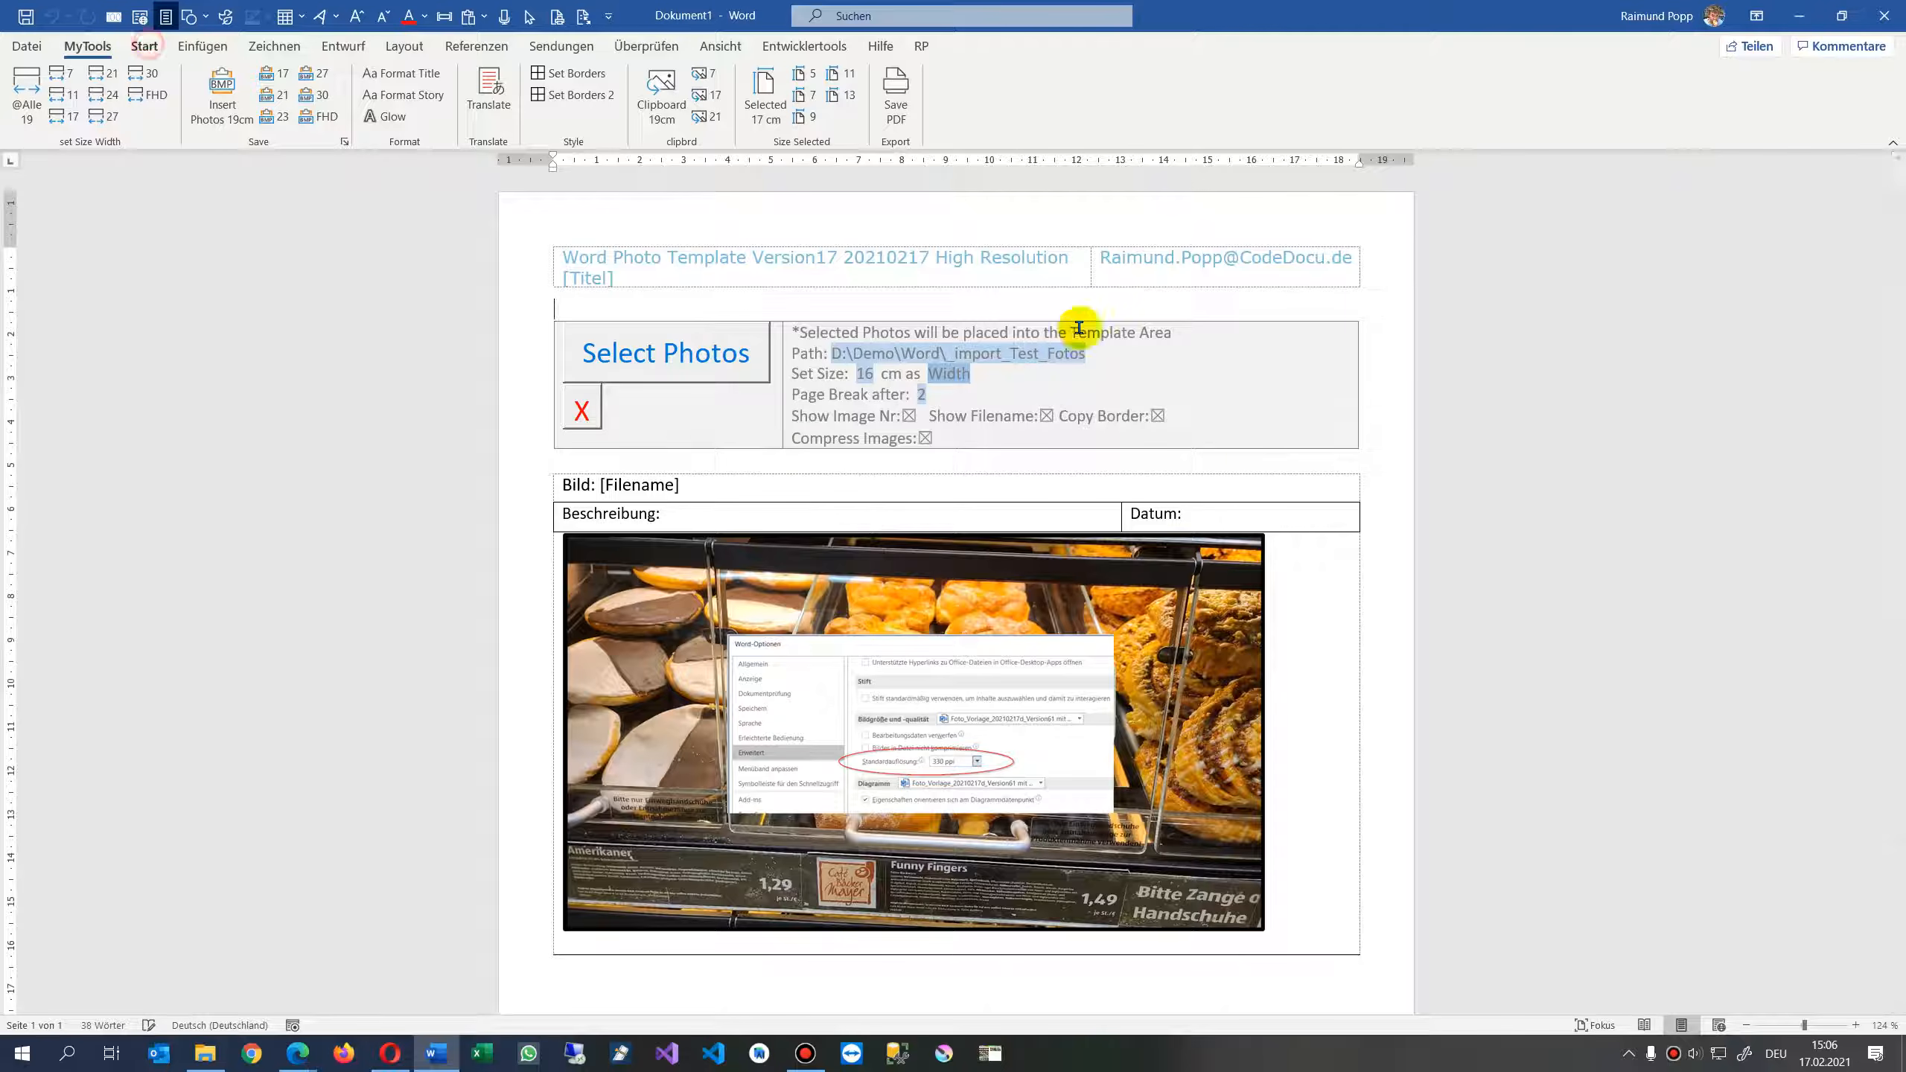
pyautogui.scroll(-2, 1375, 548)
pyautogui.scroll(-2, 1376, 554)
pyautogui.scroll(4, 1373, 551)
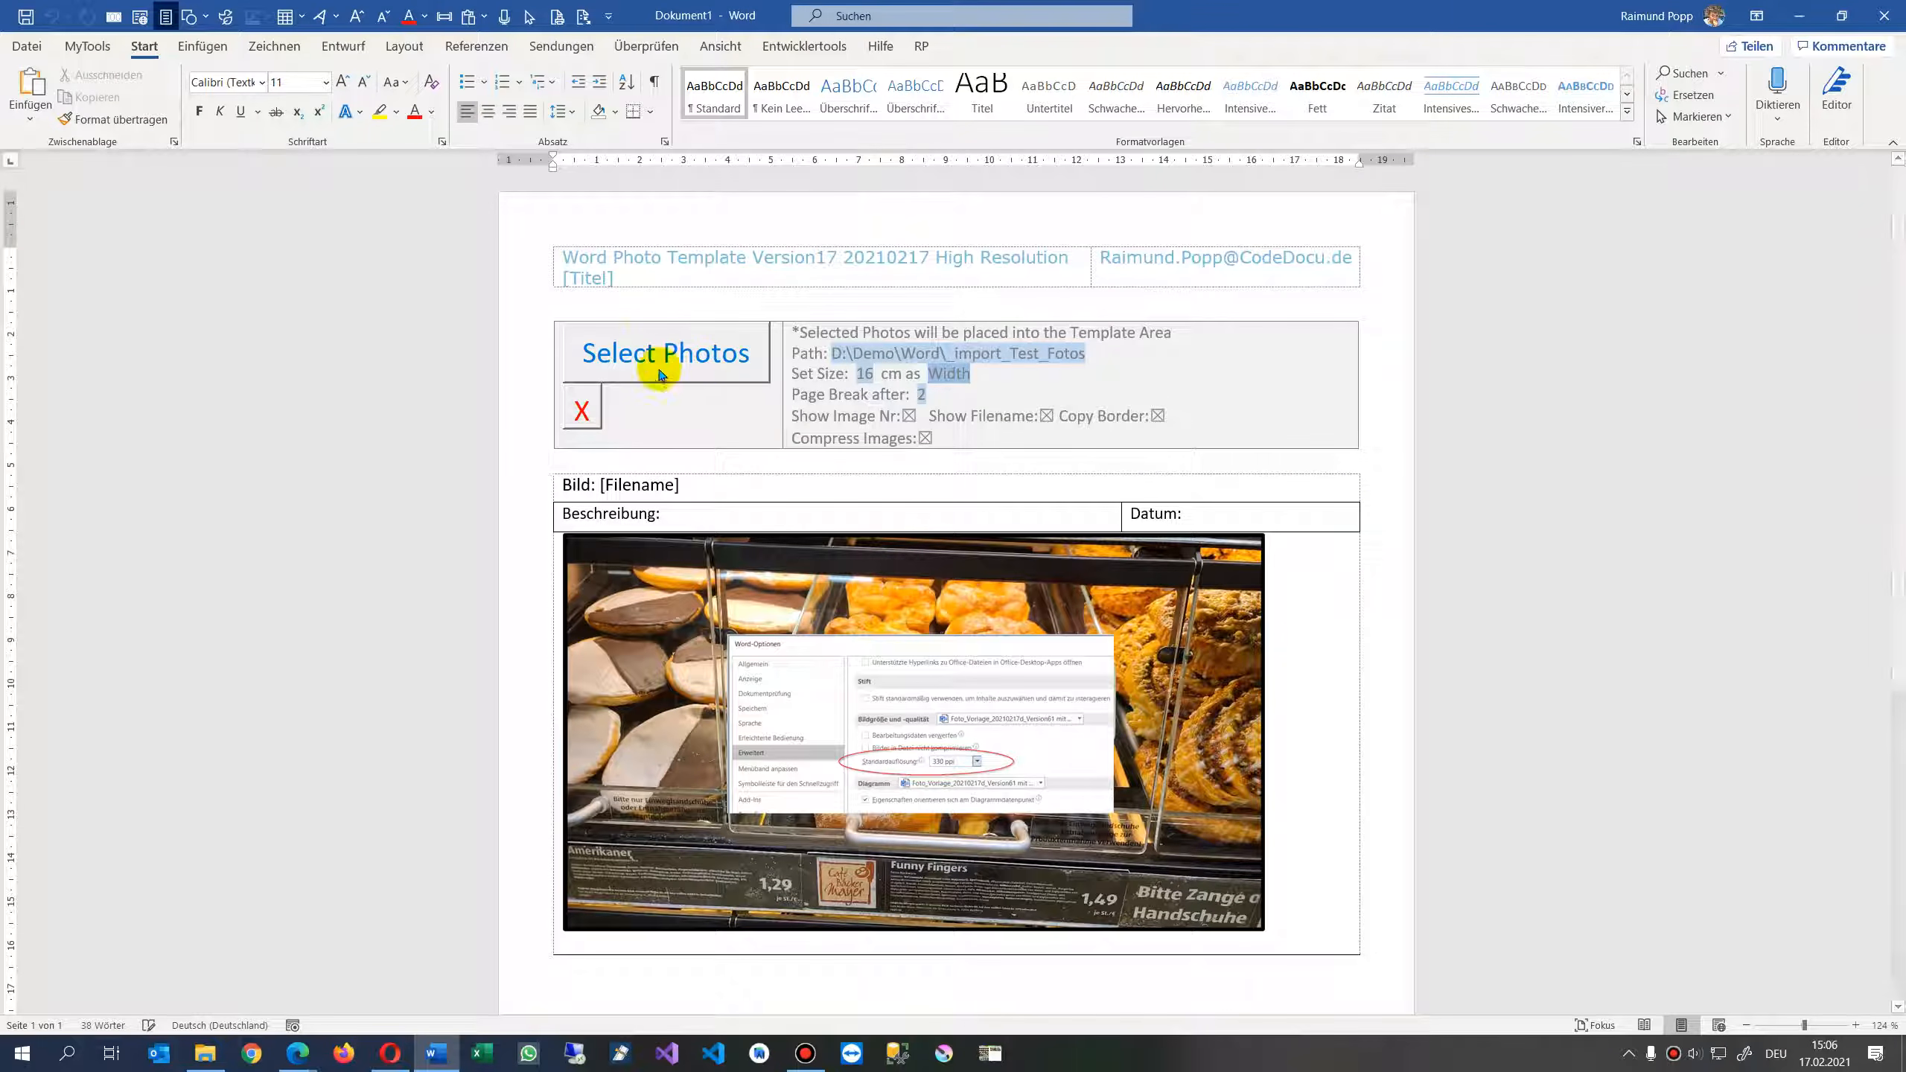
pyautogui.click(821, 362)
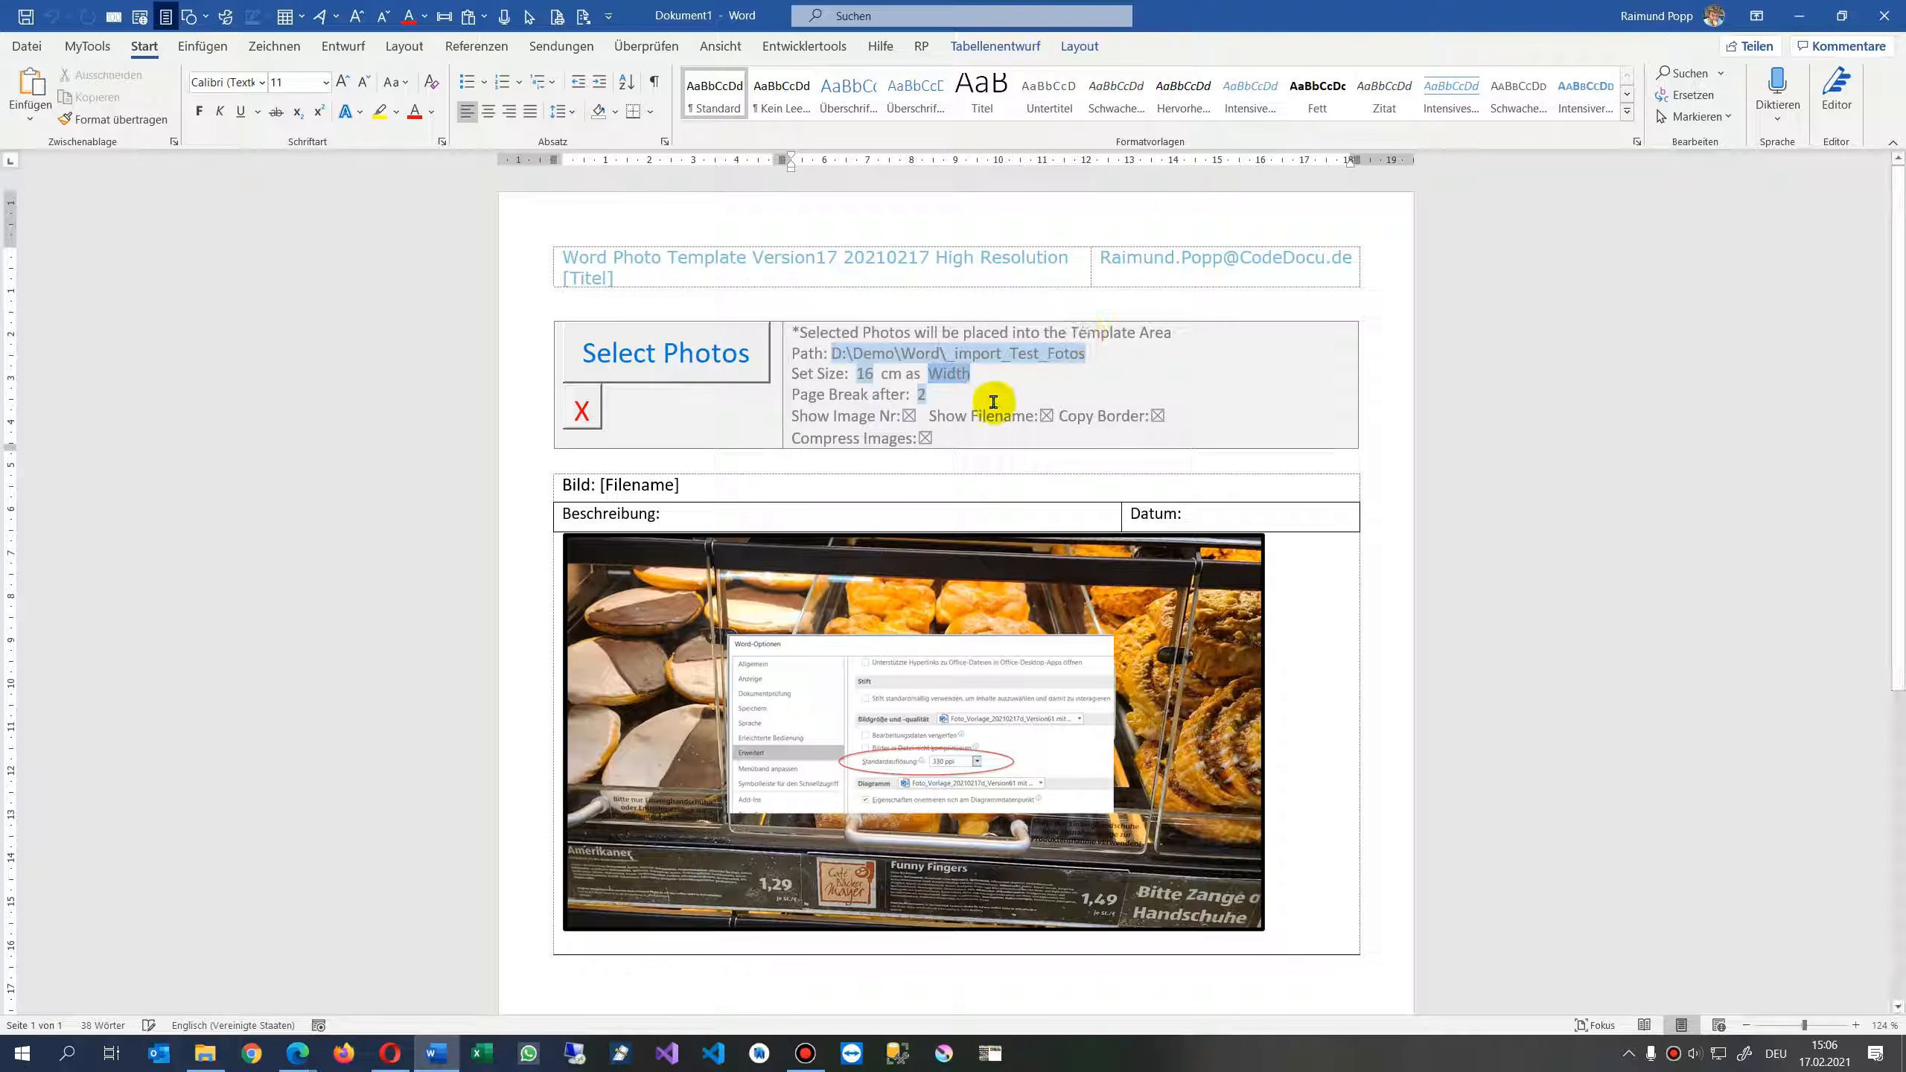
pyautogui.moveTo(830, 353); pyautogui.dragTo(1084, 367)
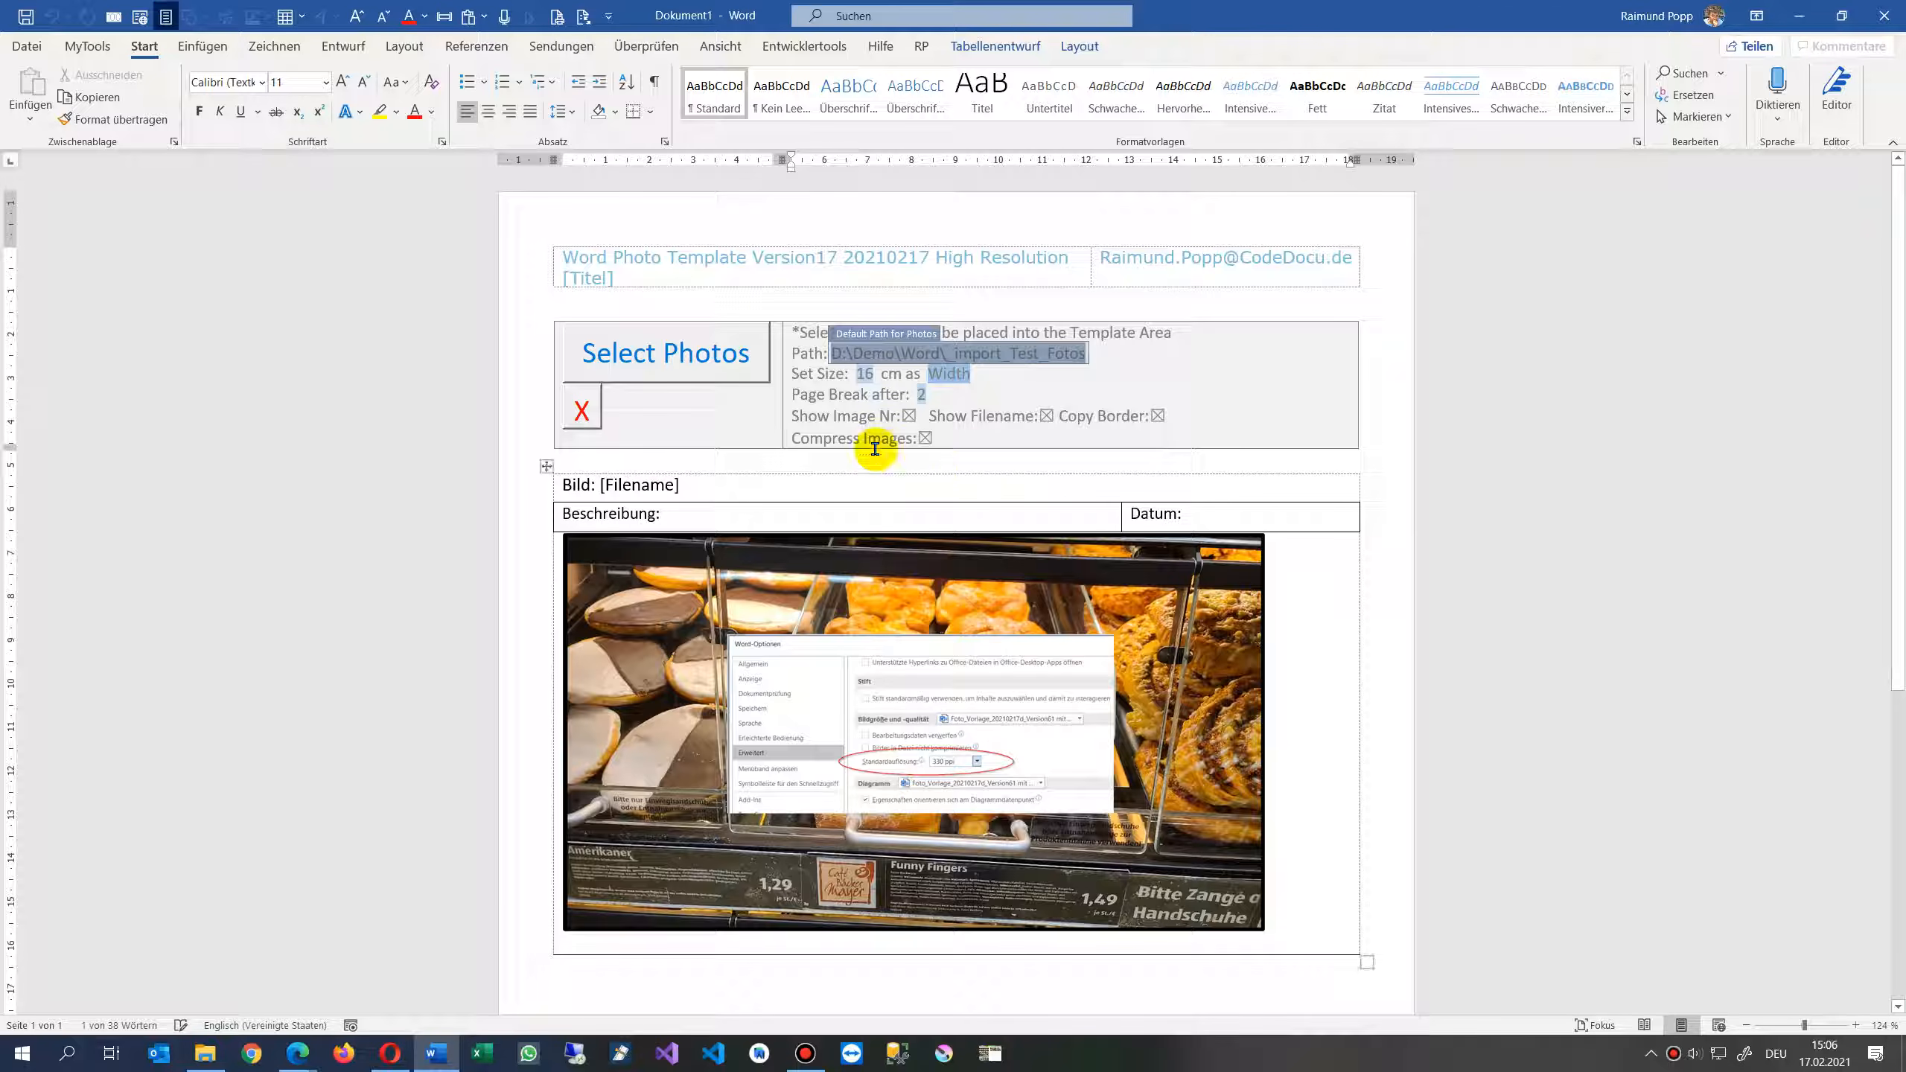
pyautogui.click(1124, 365)
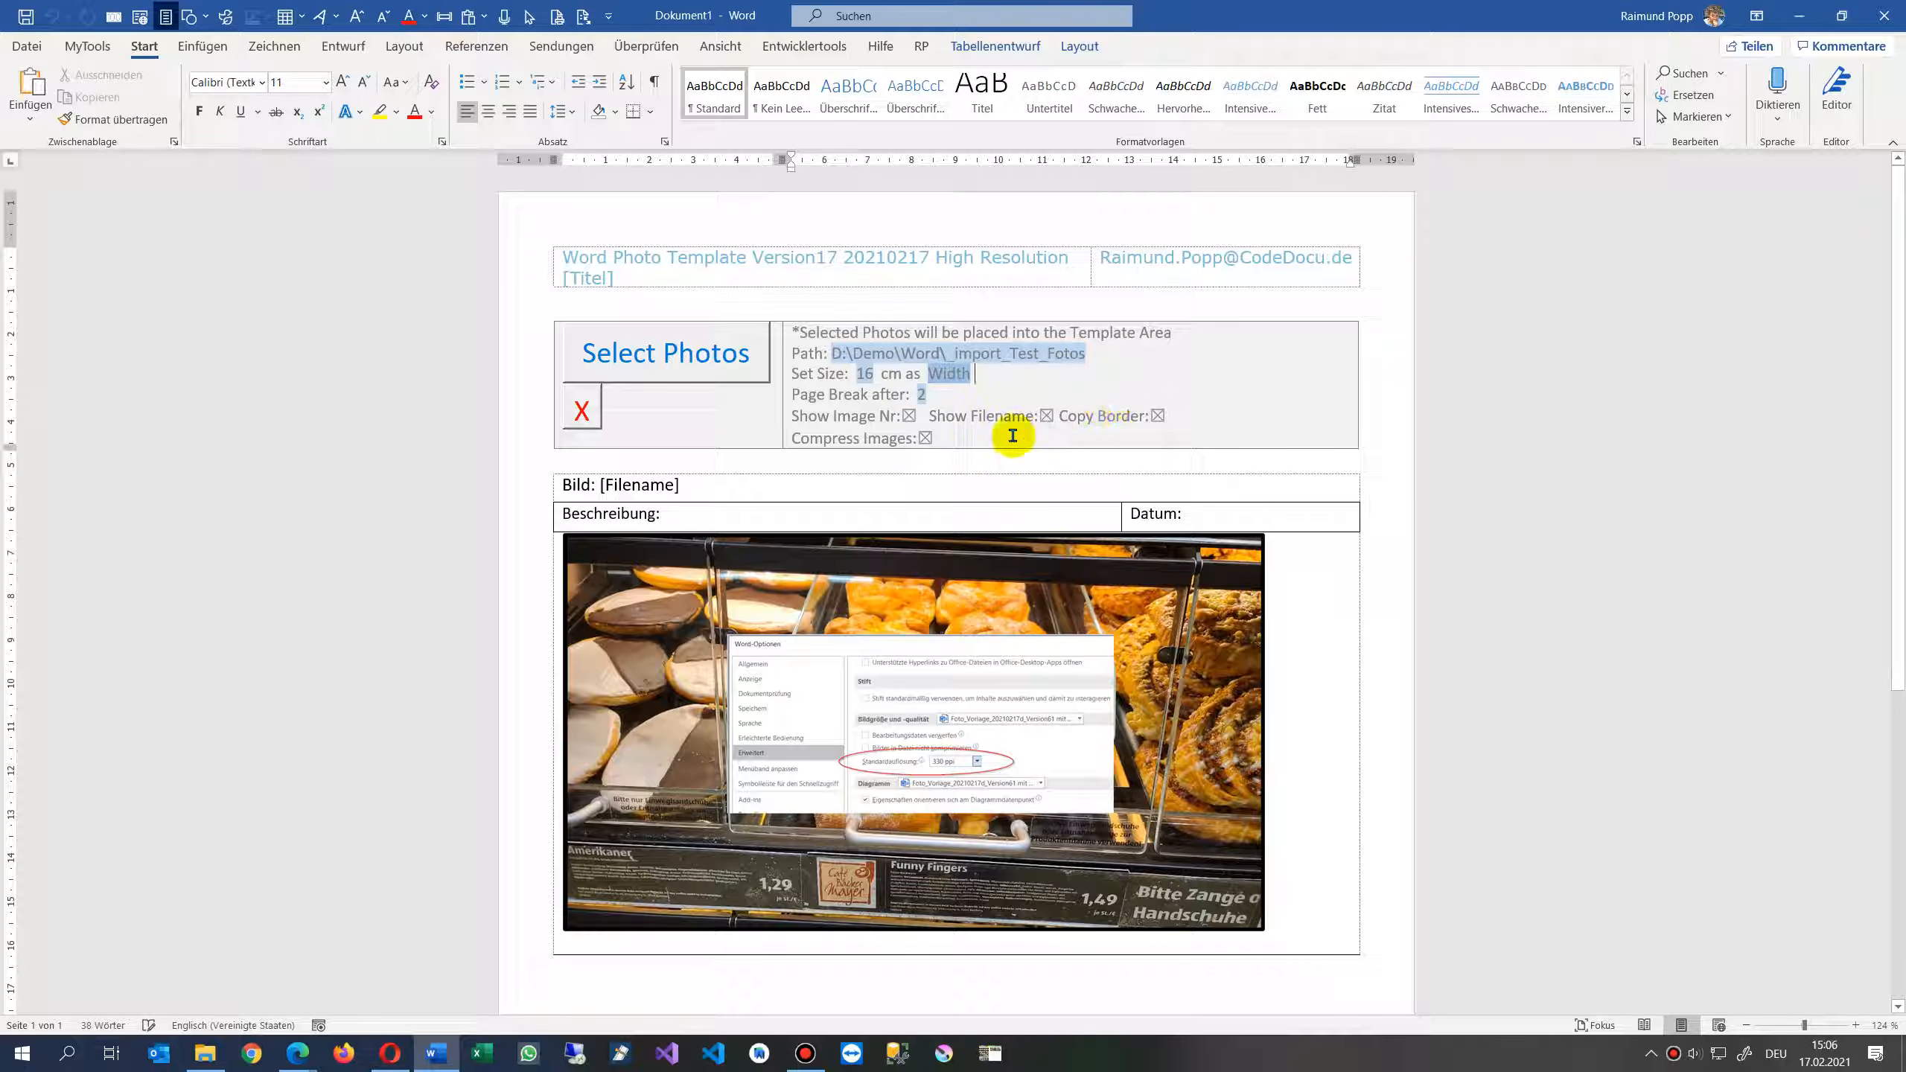
pyautogui.click(870, 373)
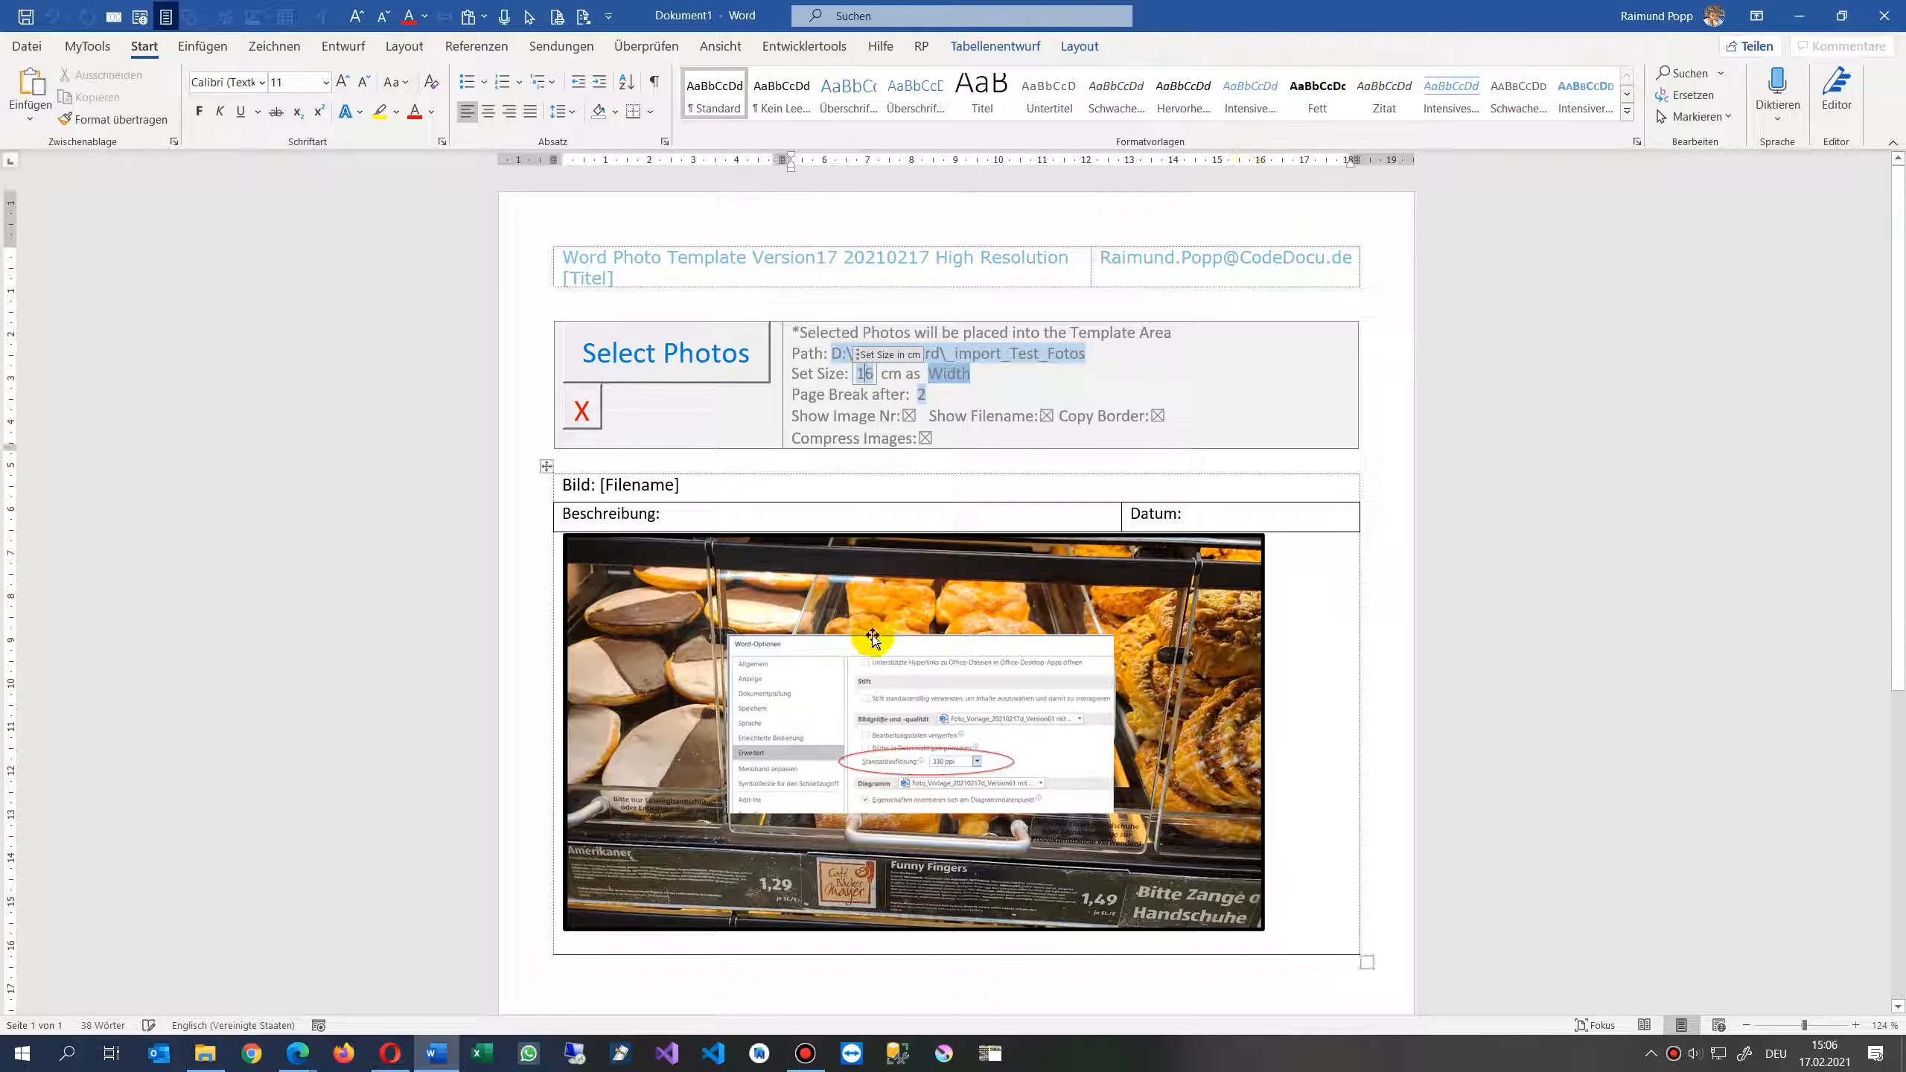
pyautogui.click(950, 373)
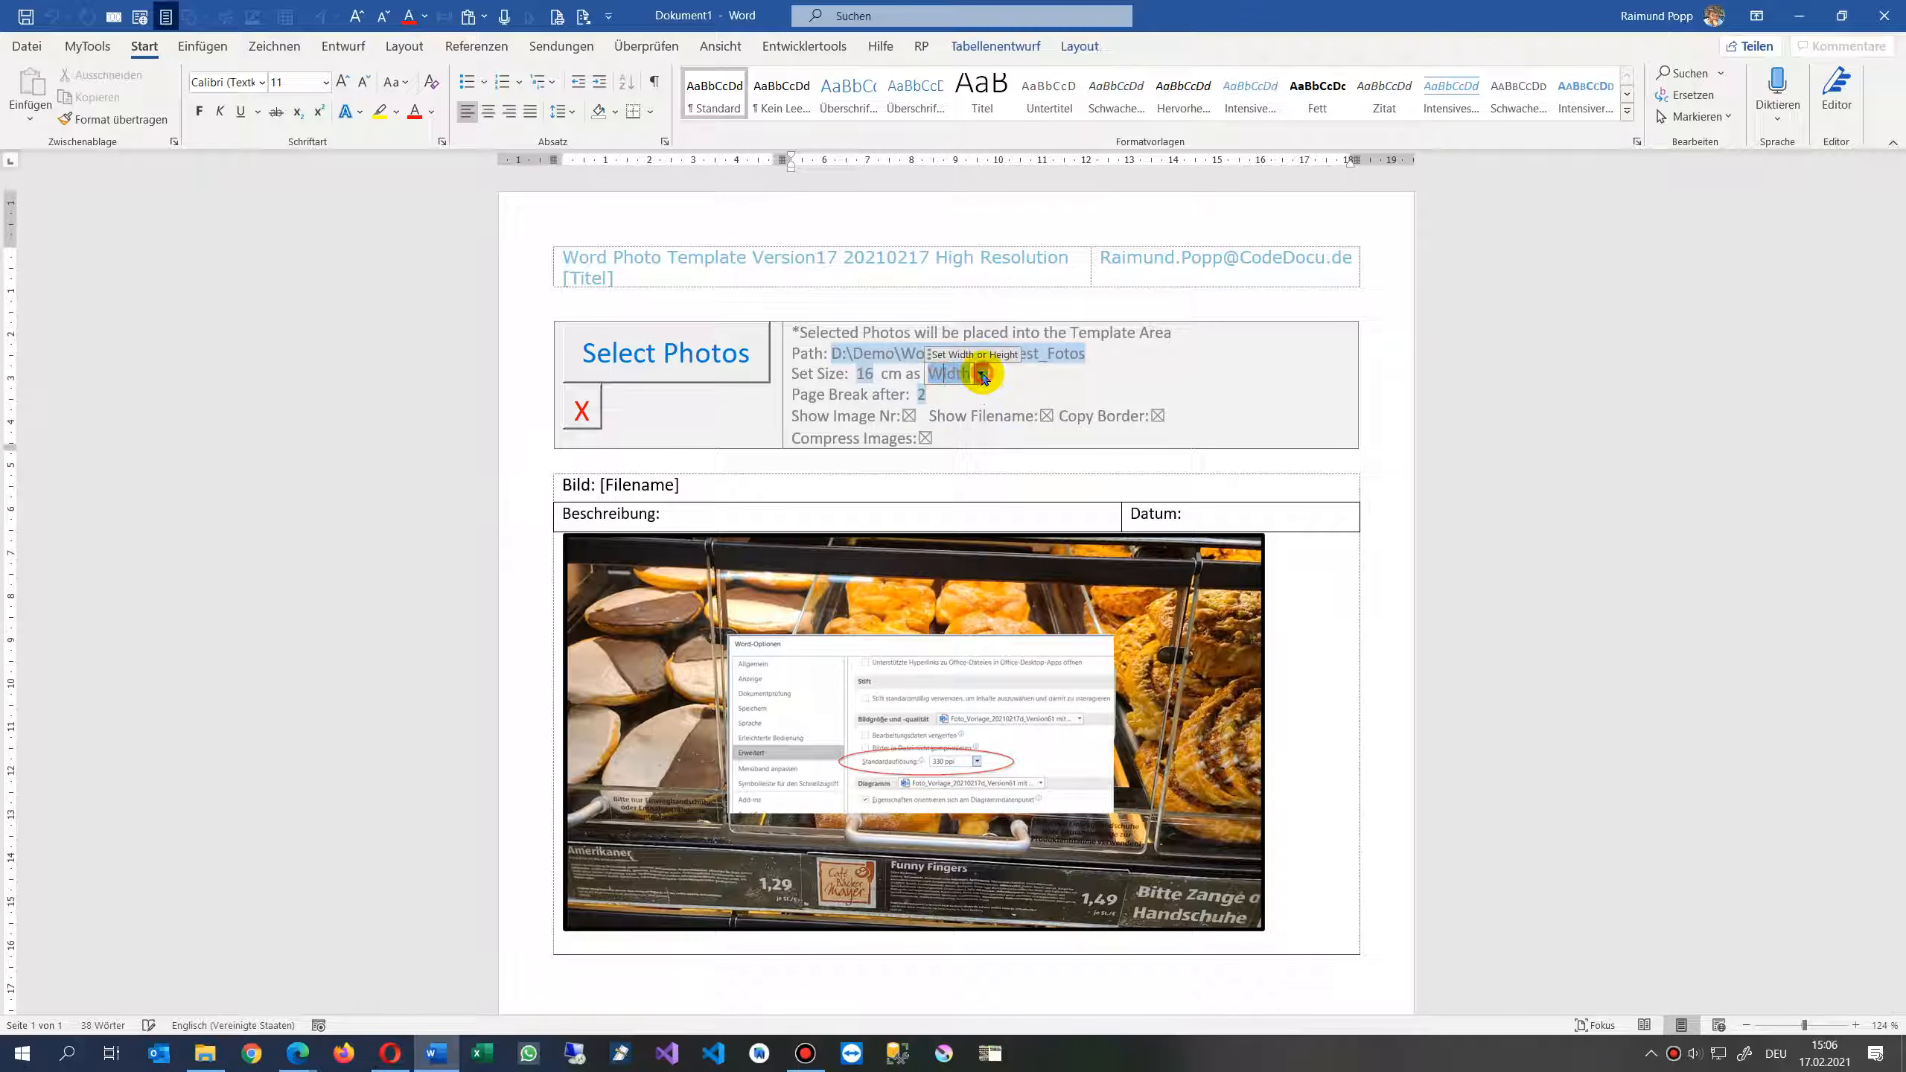
pyautogui.click(982, 374)
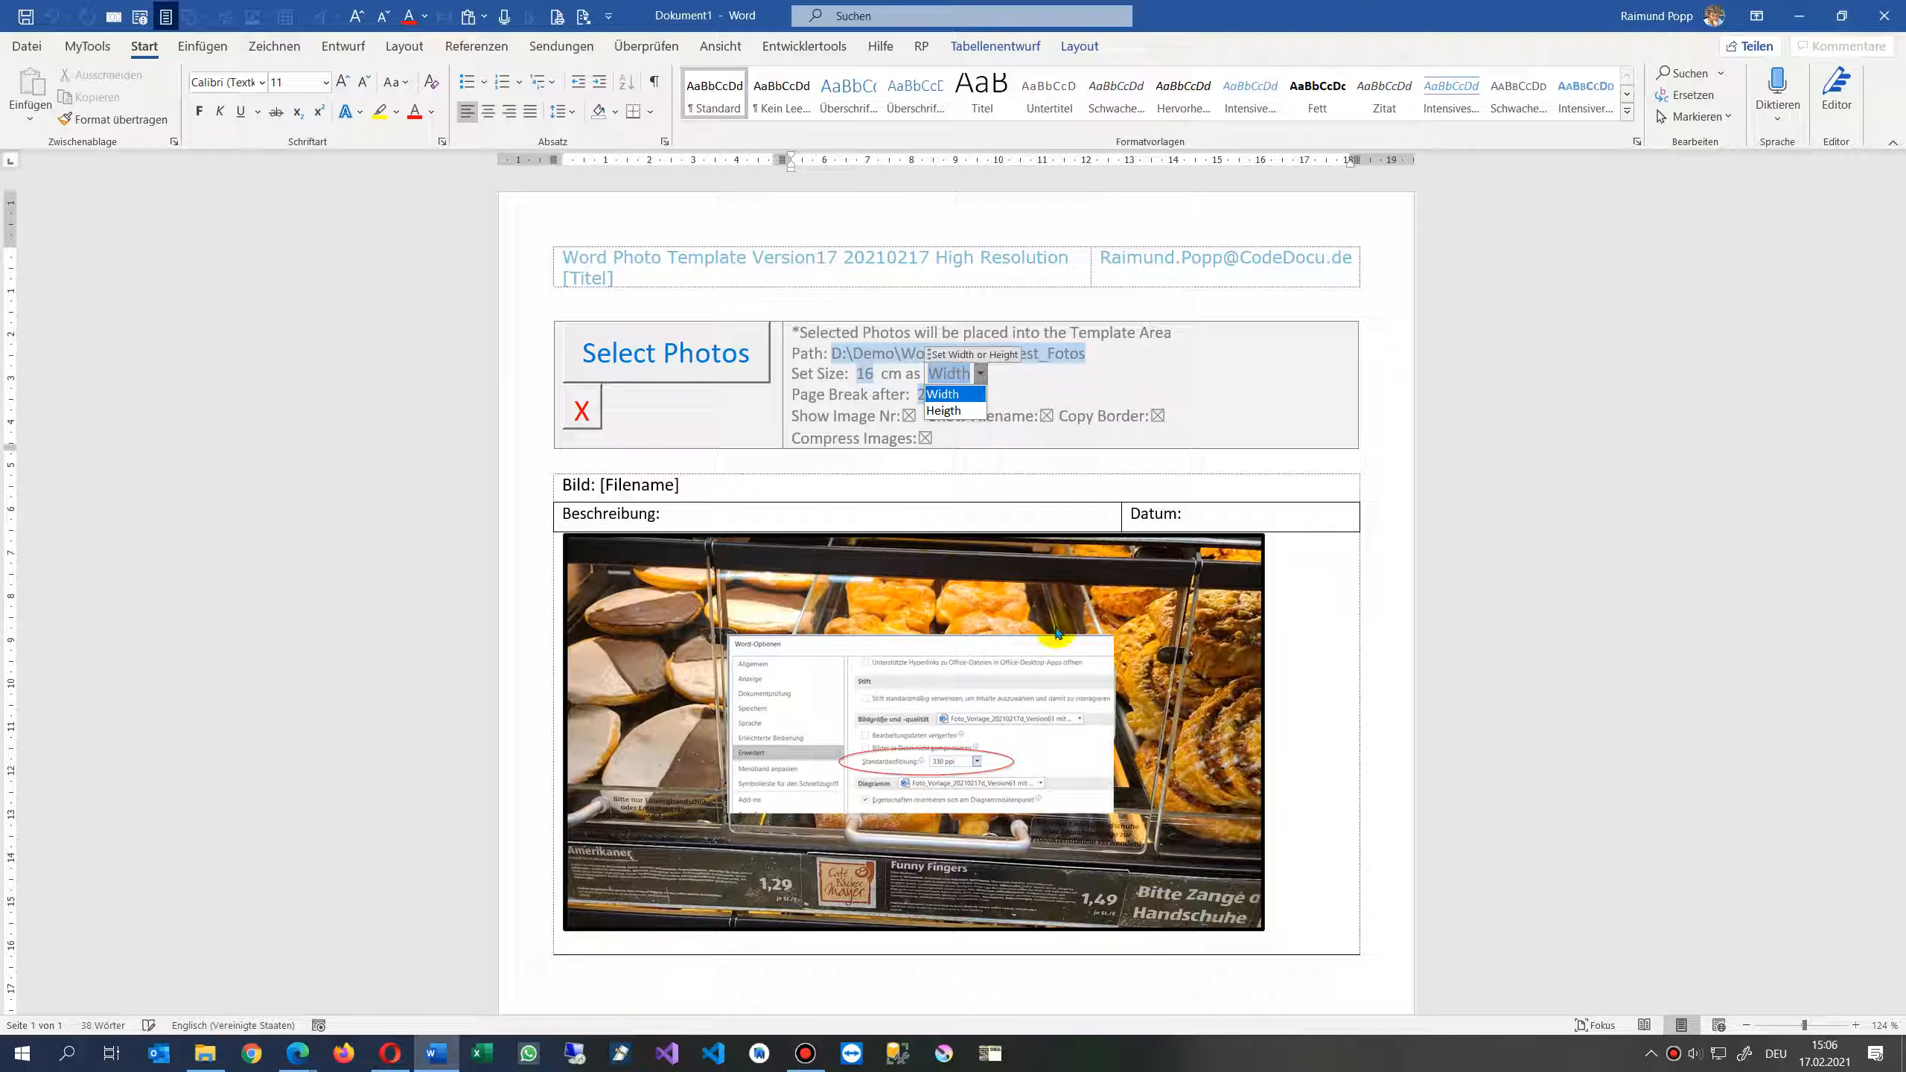
pyautogui.click(1285, 673)
pyautogui.click(865, 372)
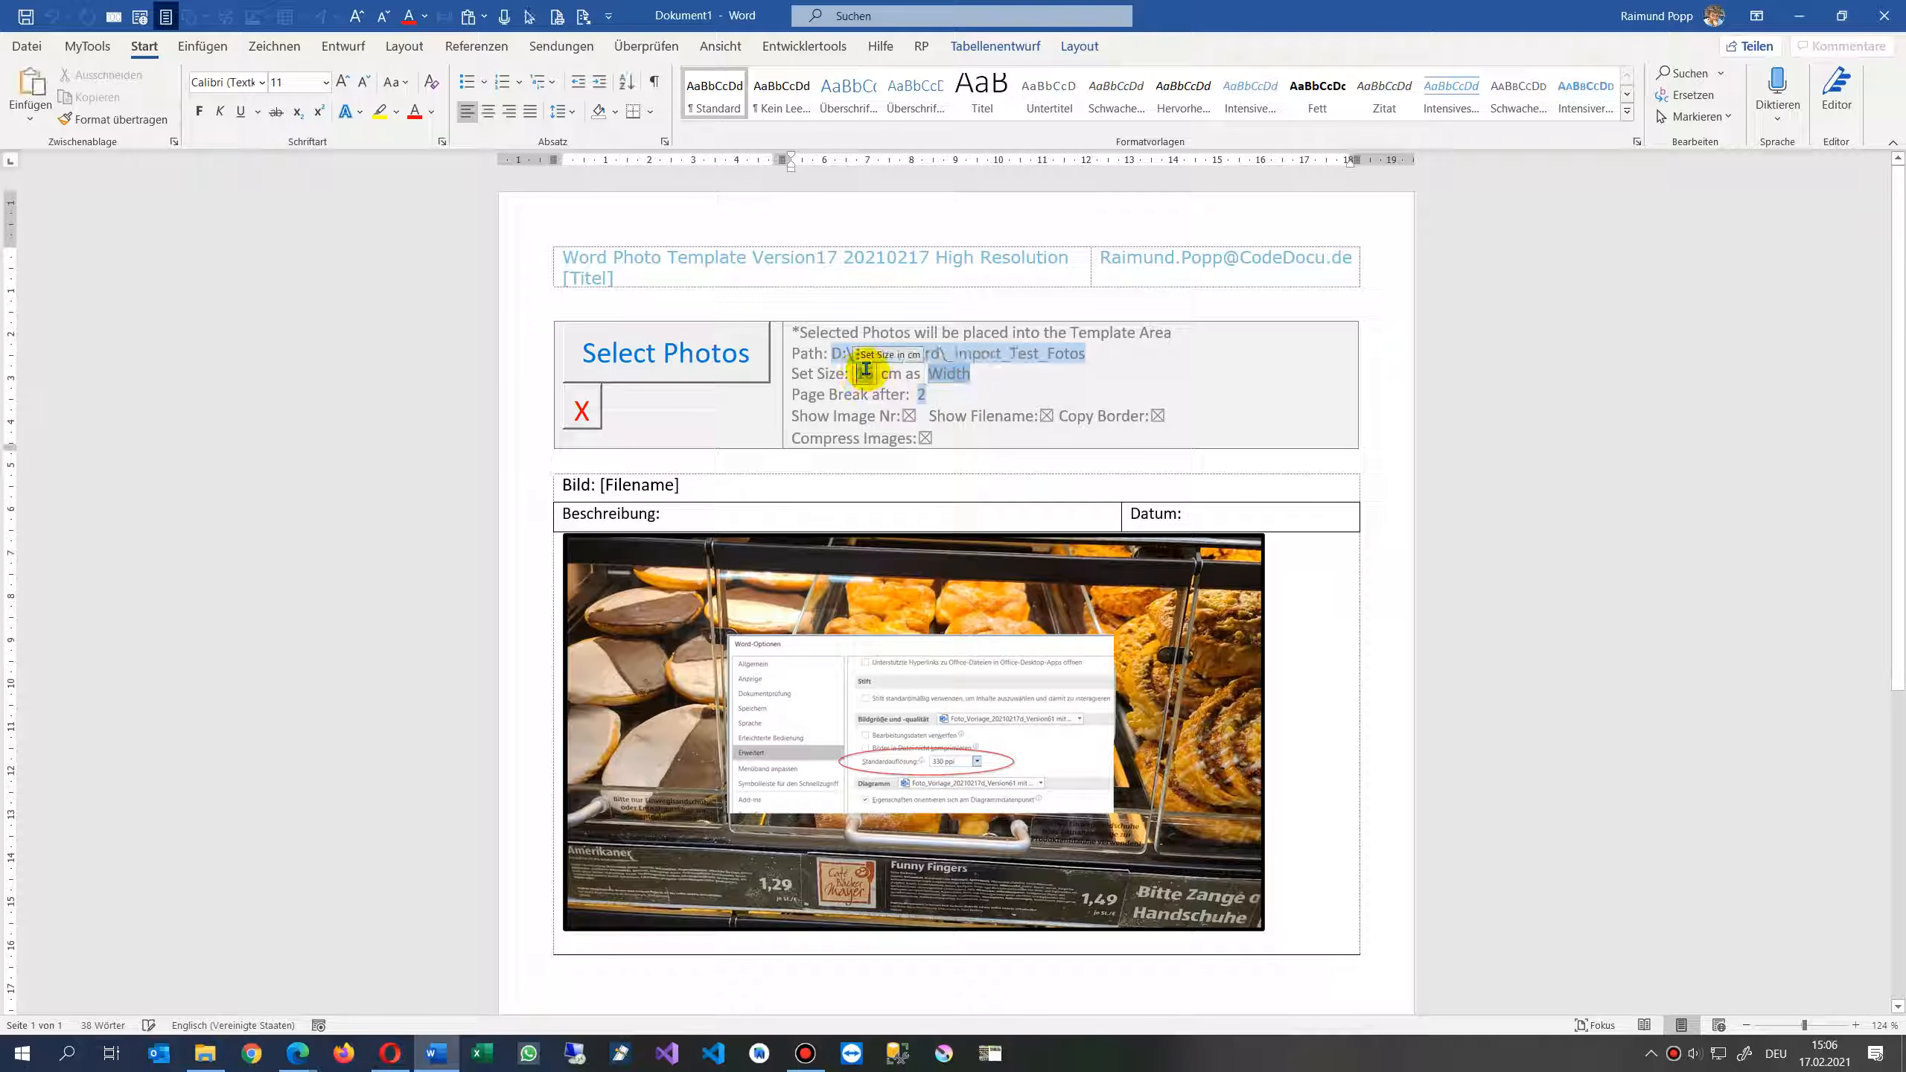
pyautogui.doubleClick(872, 371)
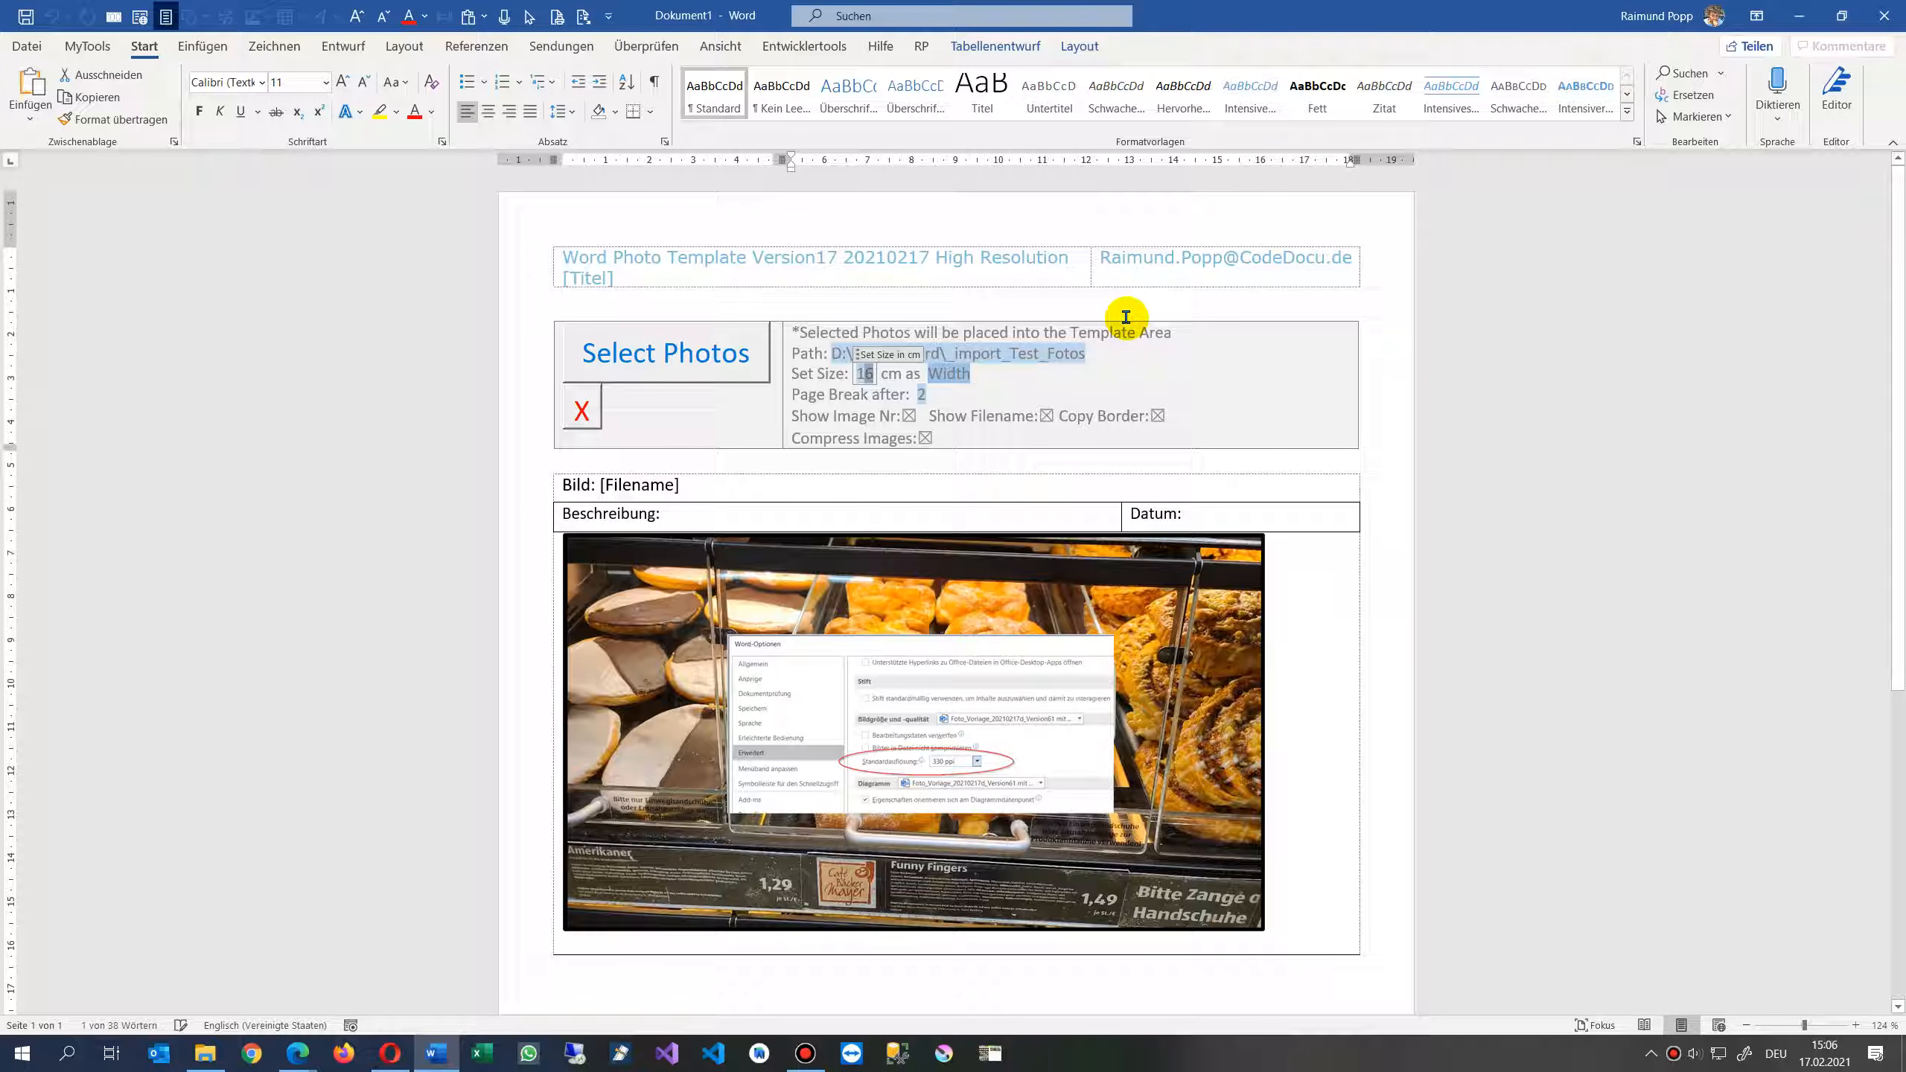
pyautogui.click(1157, 465)
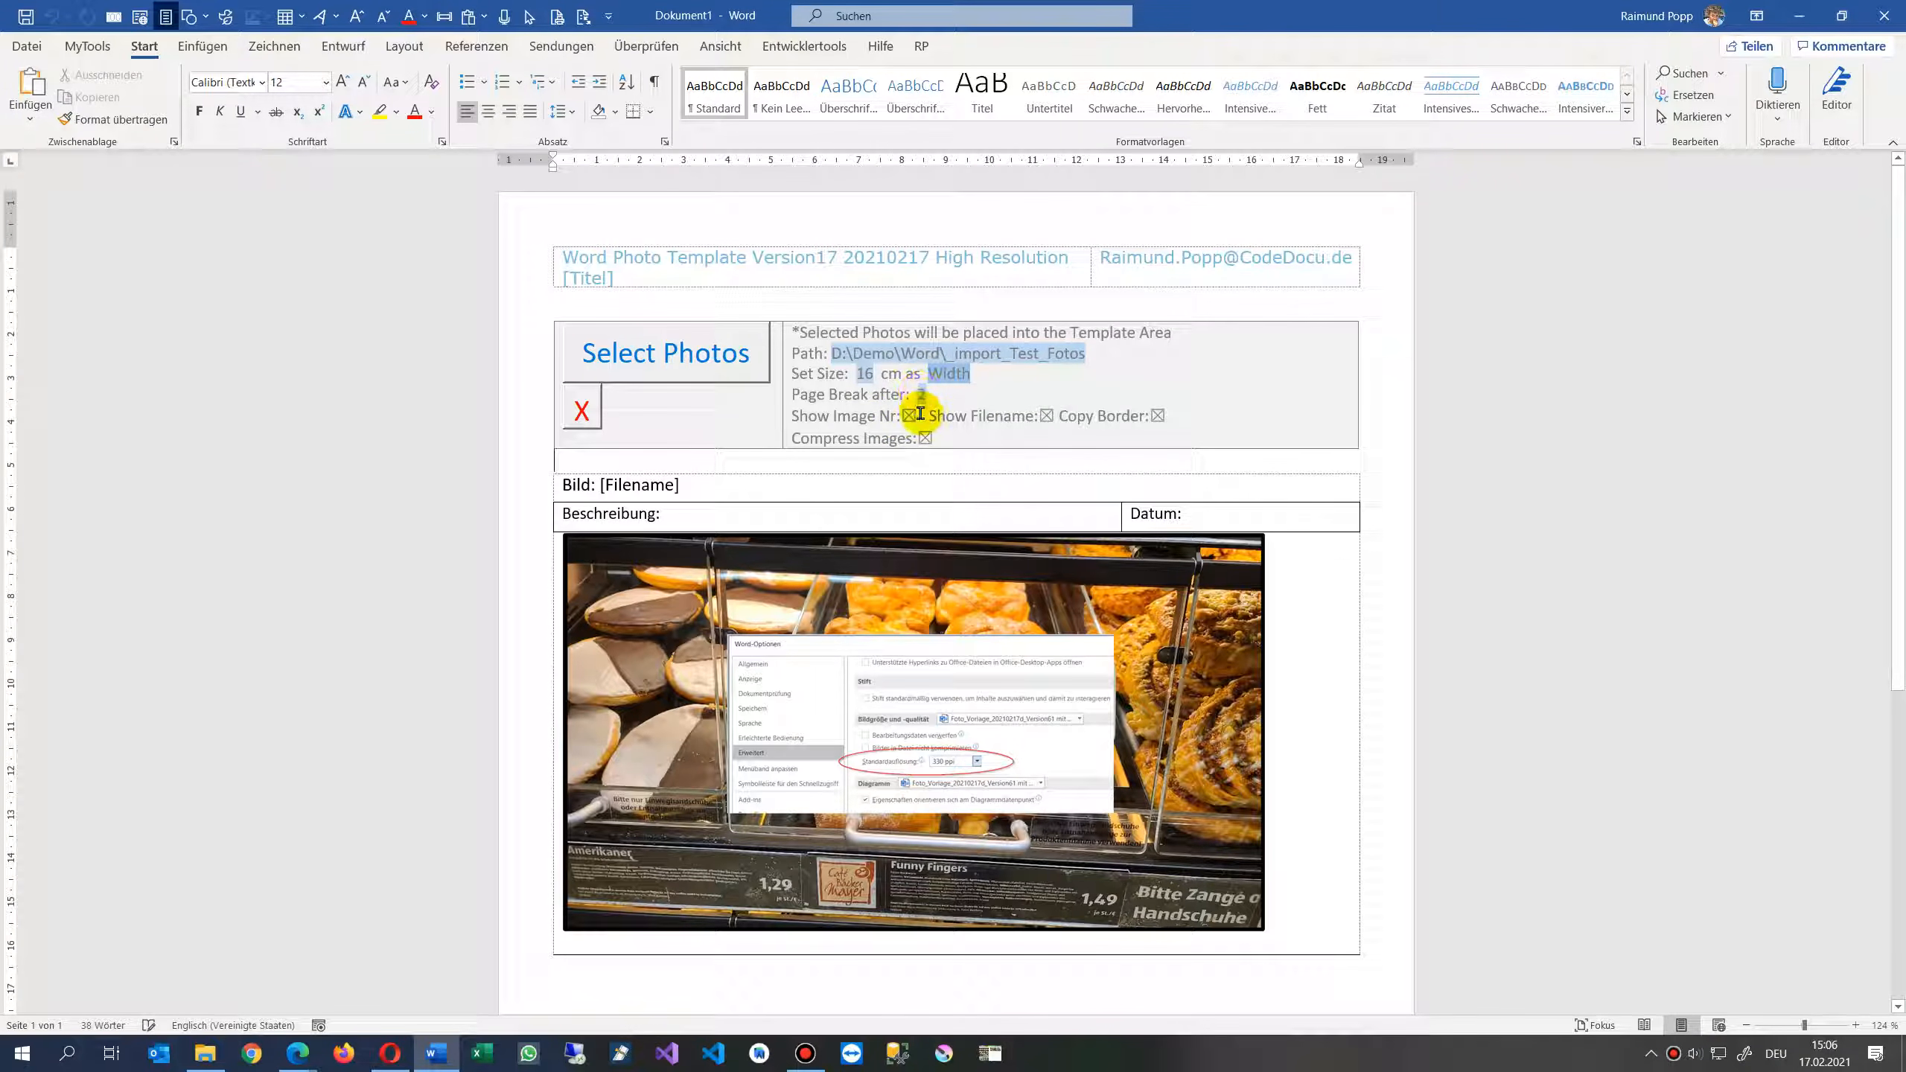
# - Inspect the photo table's [Filename] placeholder and the Show Image Nr, Show Filename and Copy Border options
pyautogui.scroll(-2, 921, 413)
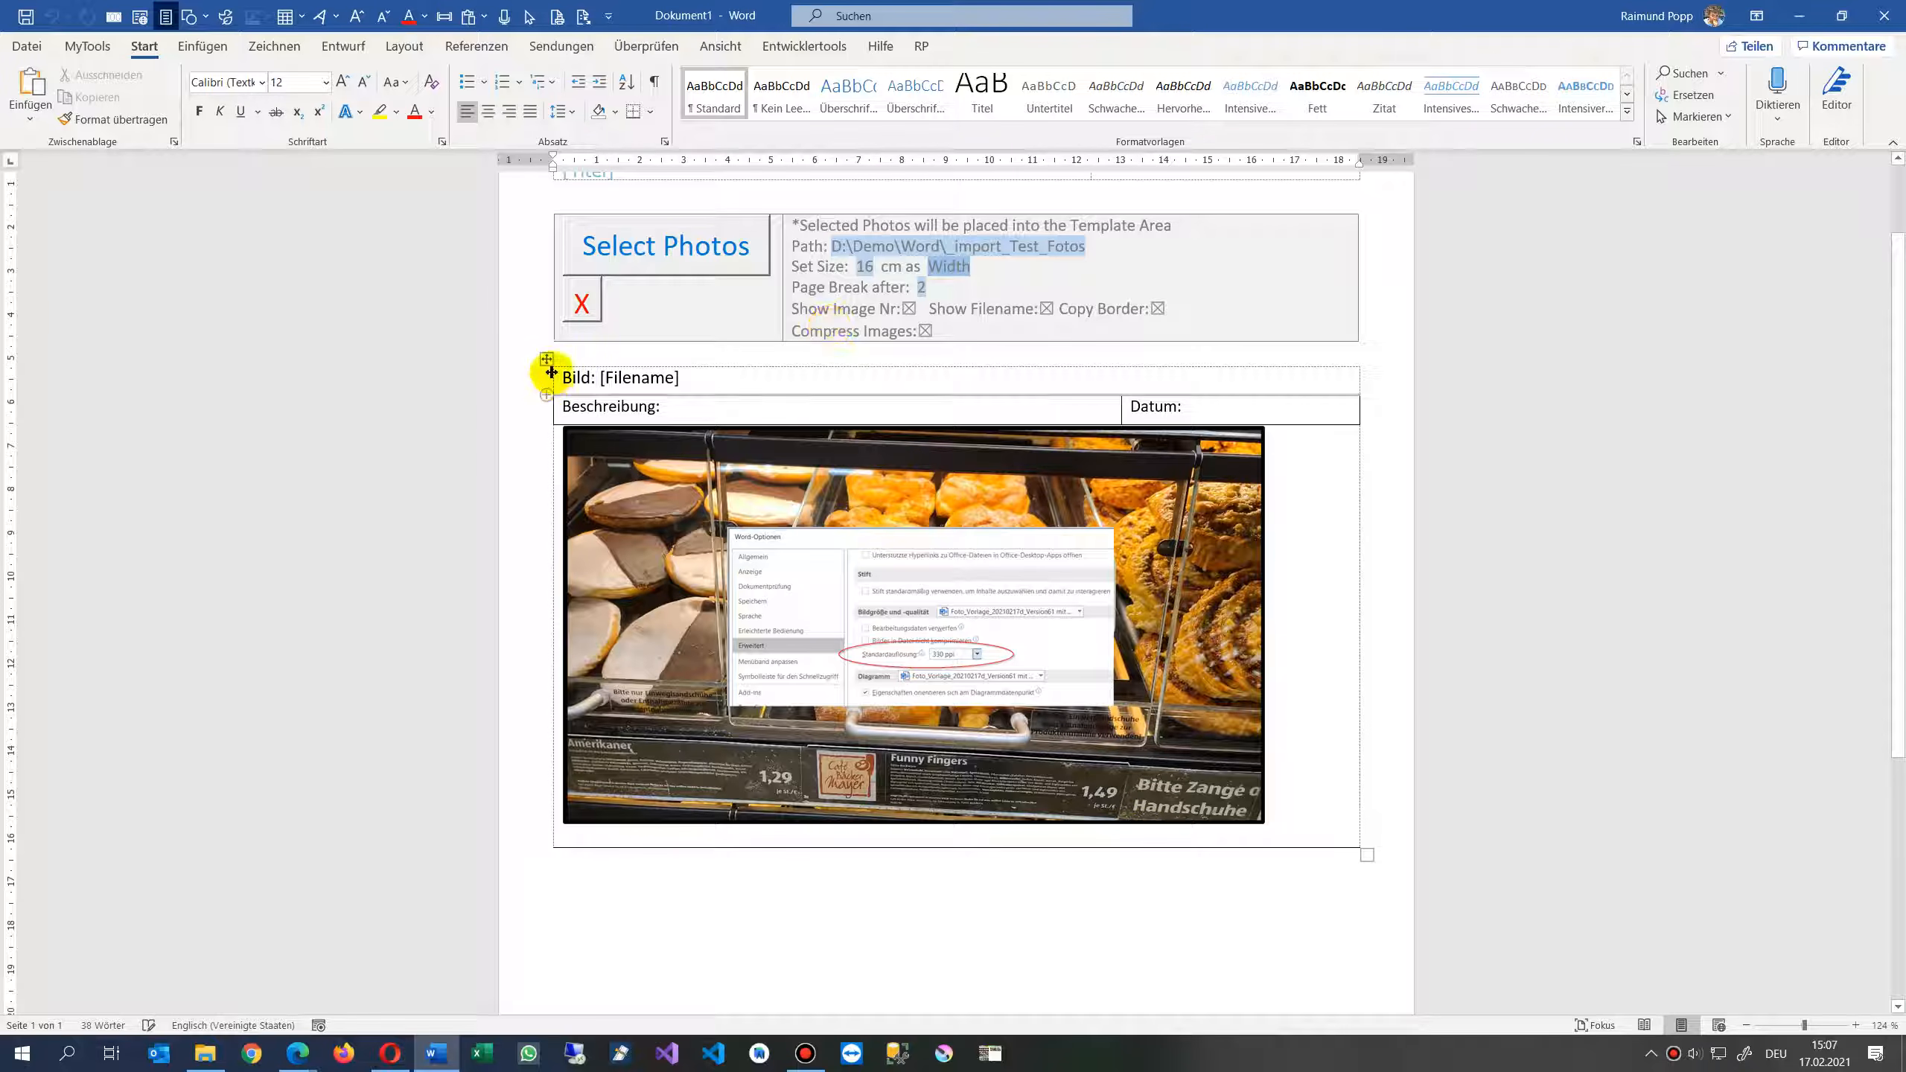
pyautogui.moveTo(547, 362)
pyautogui.mouseDown()
pyautogui.moveTo(723, 566)
pyautogui.moveTo(778, 655)
pyautogui.moveTo(765, 668)
pyautogui.mouseUp()
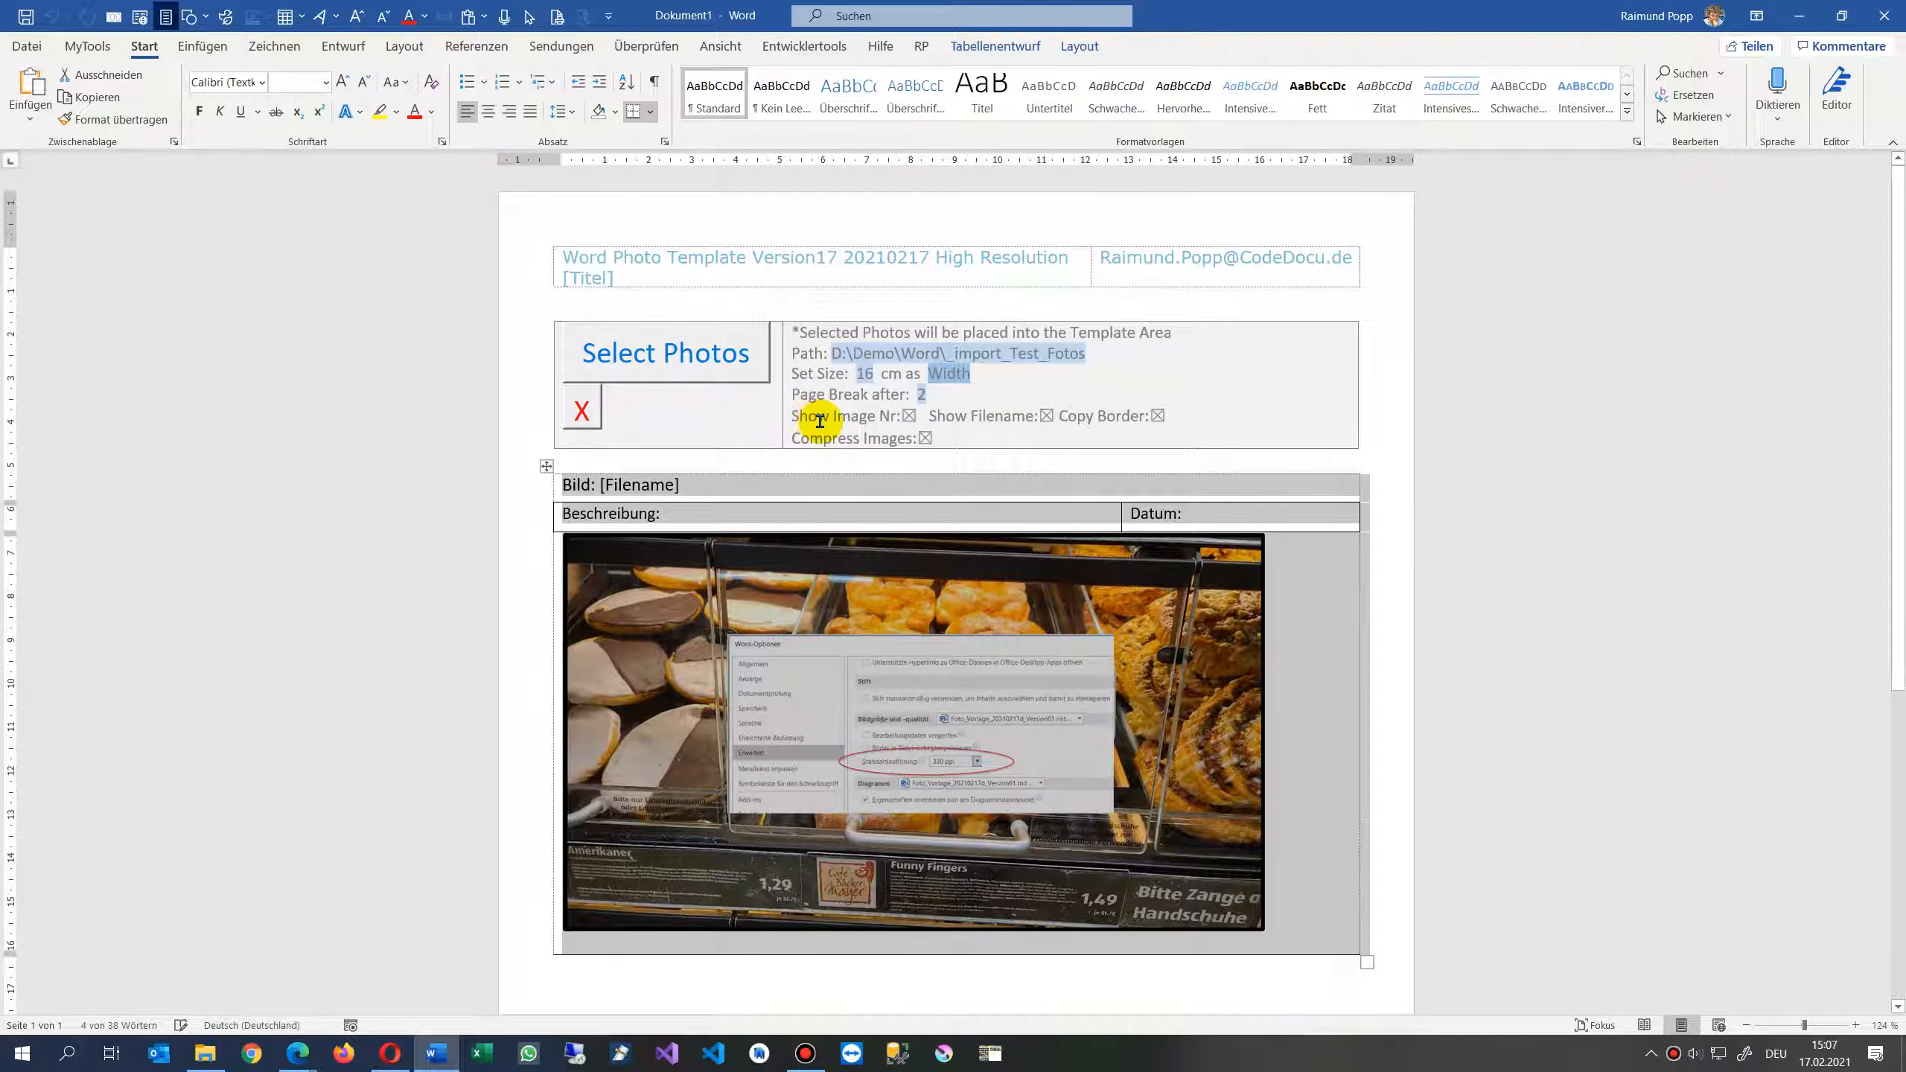
pyautogui.click(602, 487)
pyautogui.doubleClick(577, 485)
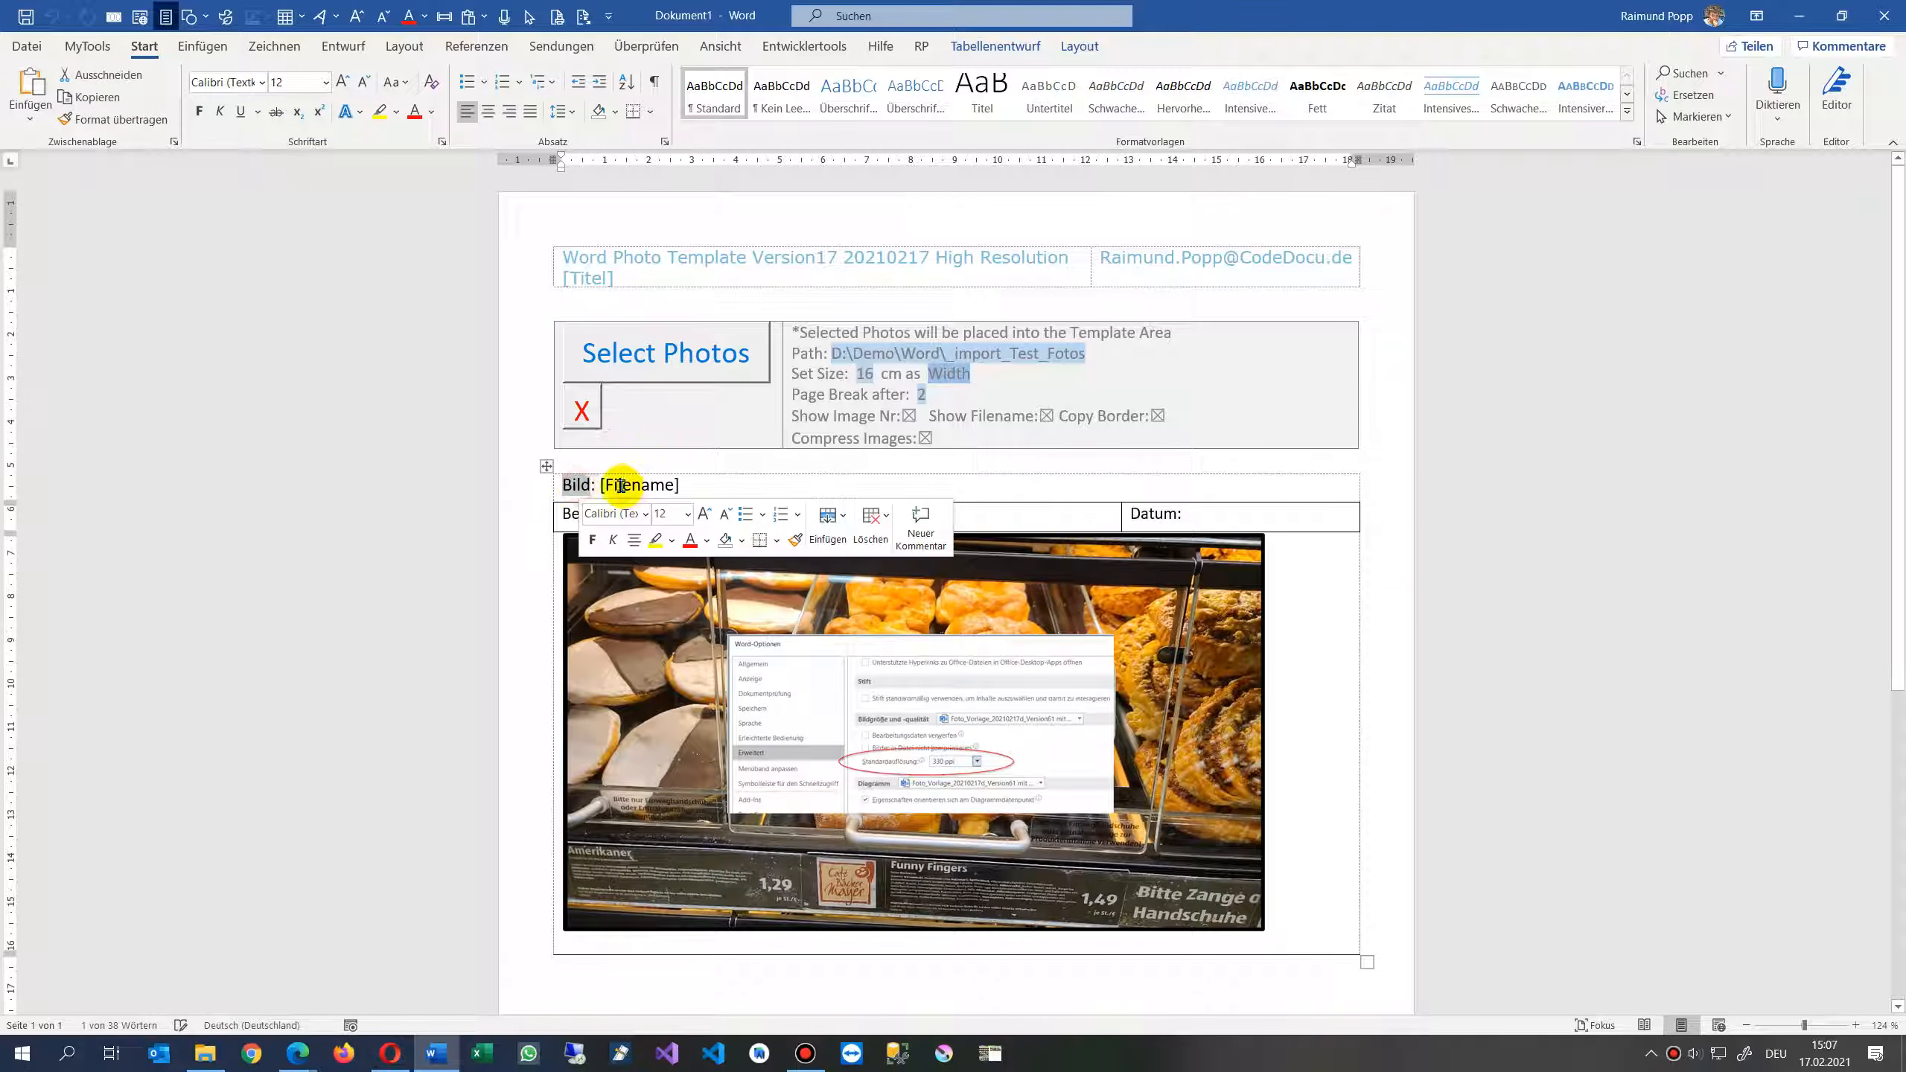
pyautogui.click(611, 485)
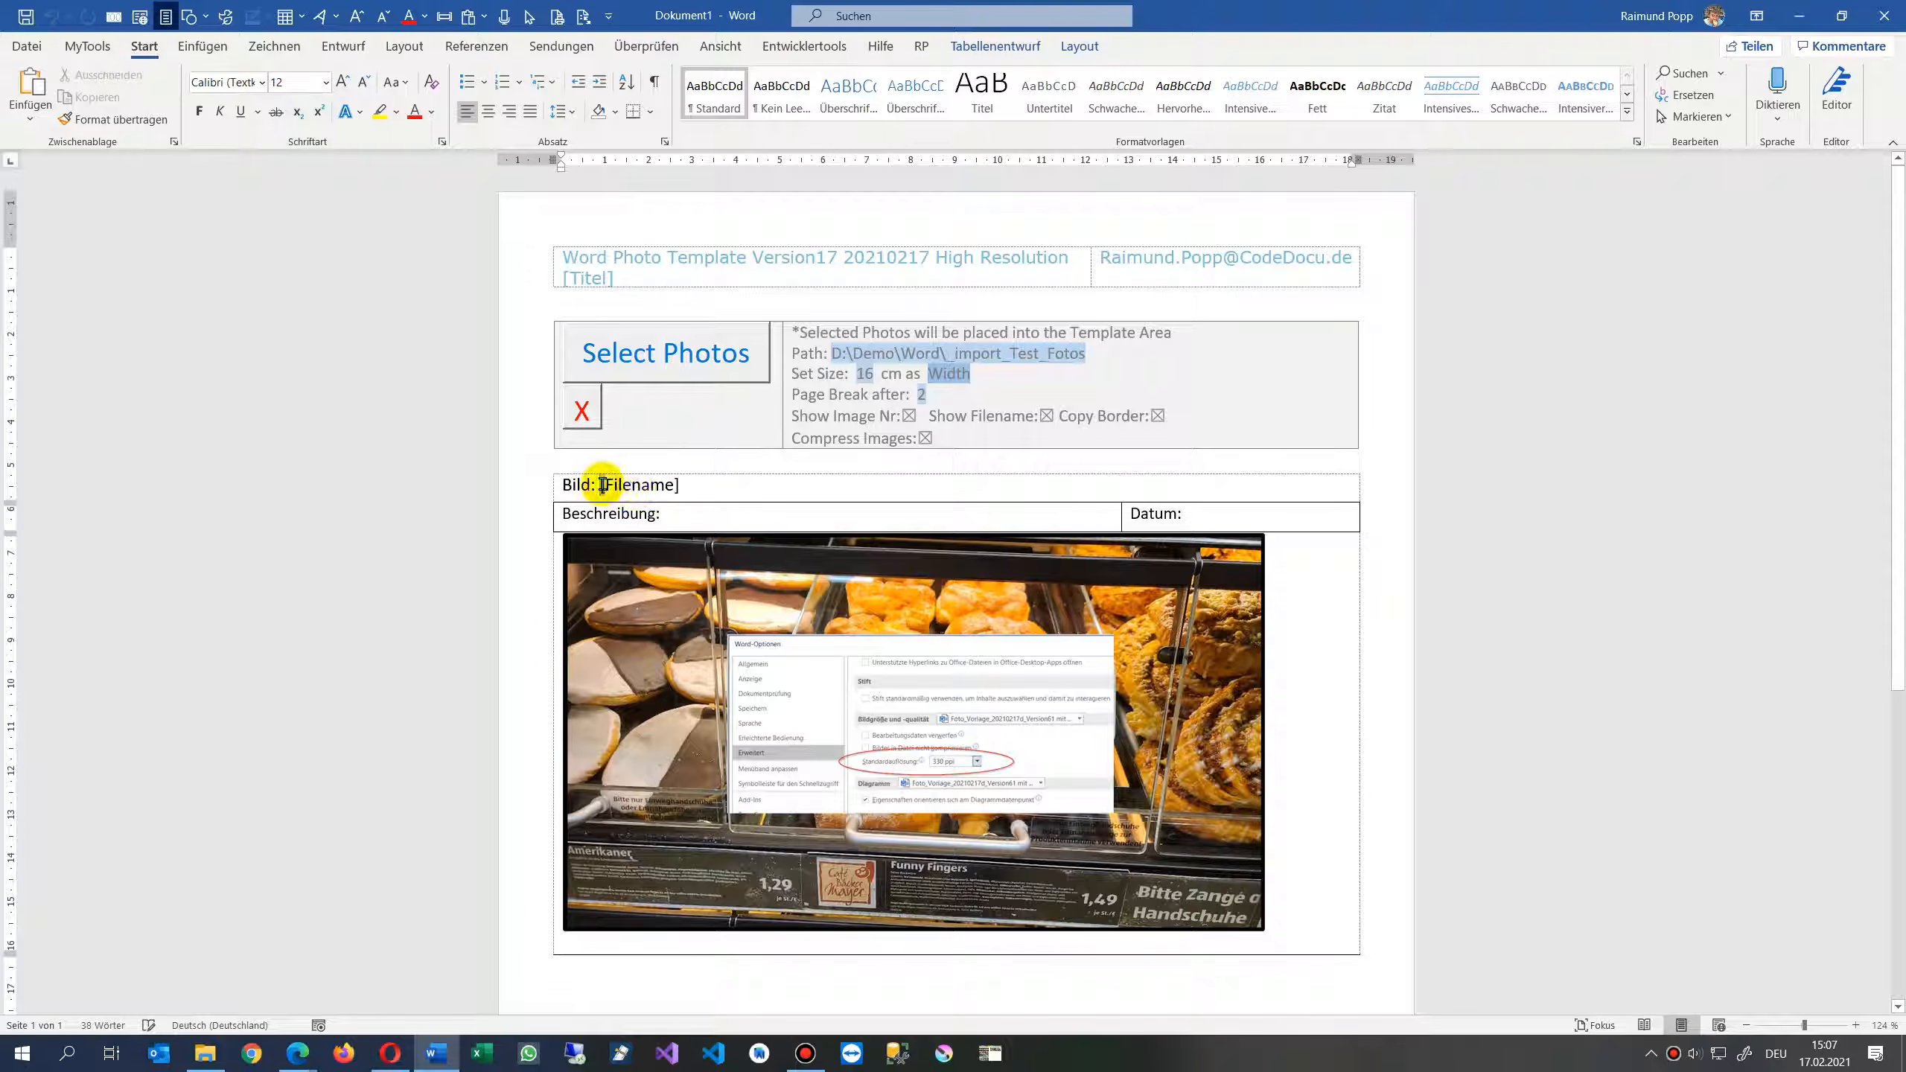
pyautogui.moveTo(602, 484); pyautogui.dragTo(668, 483)
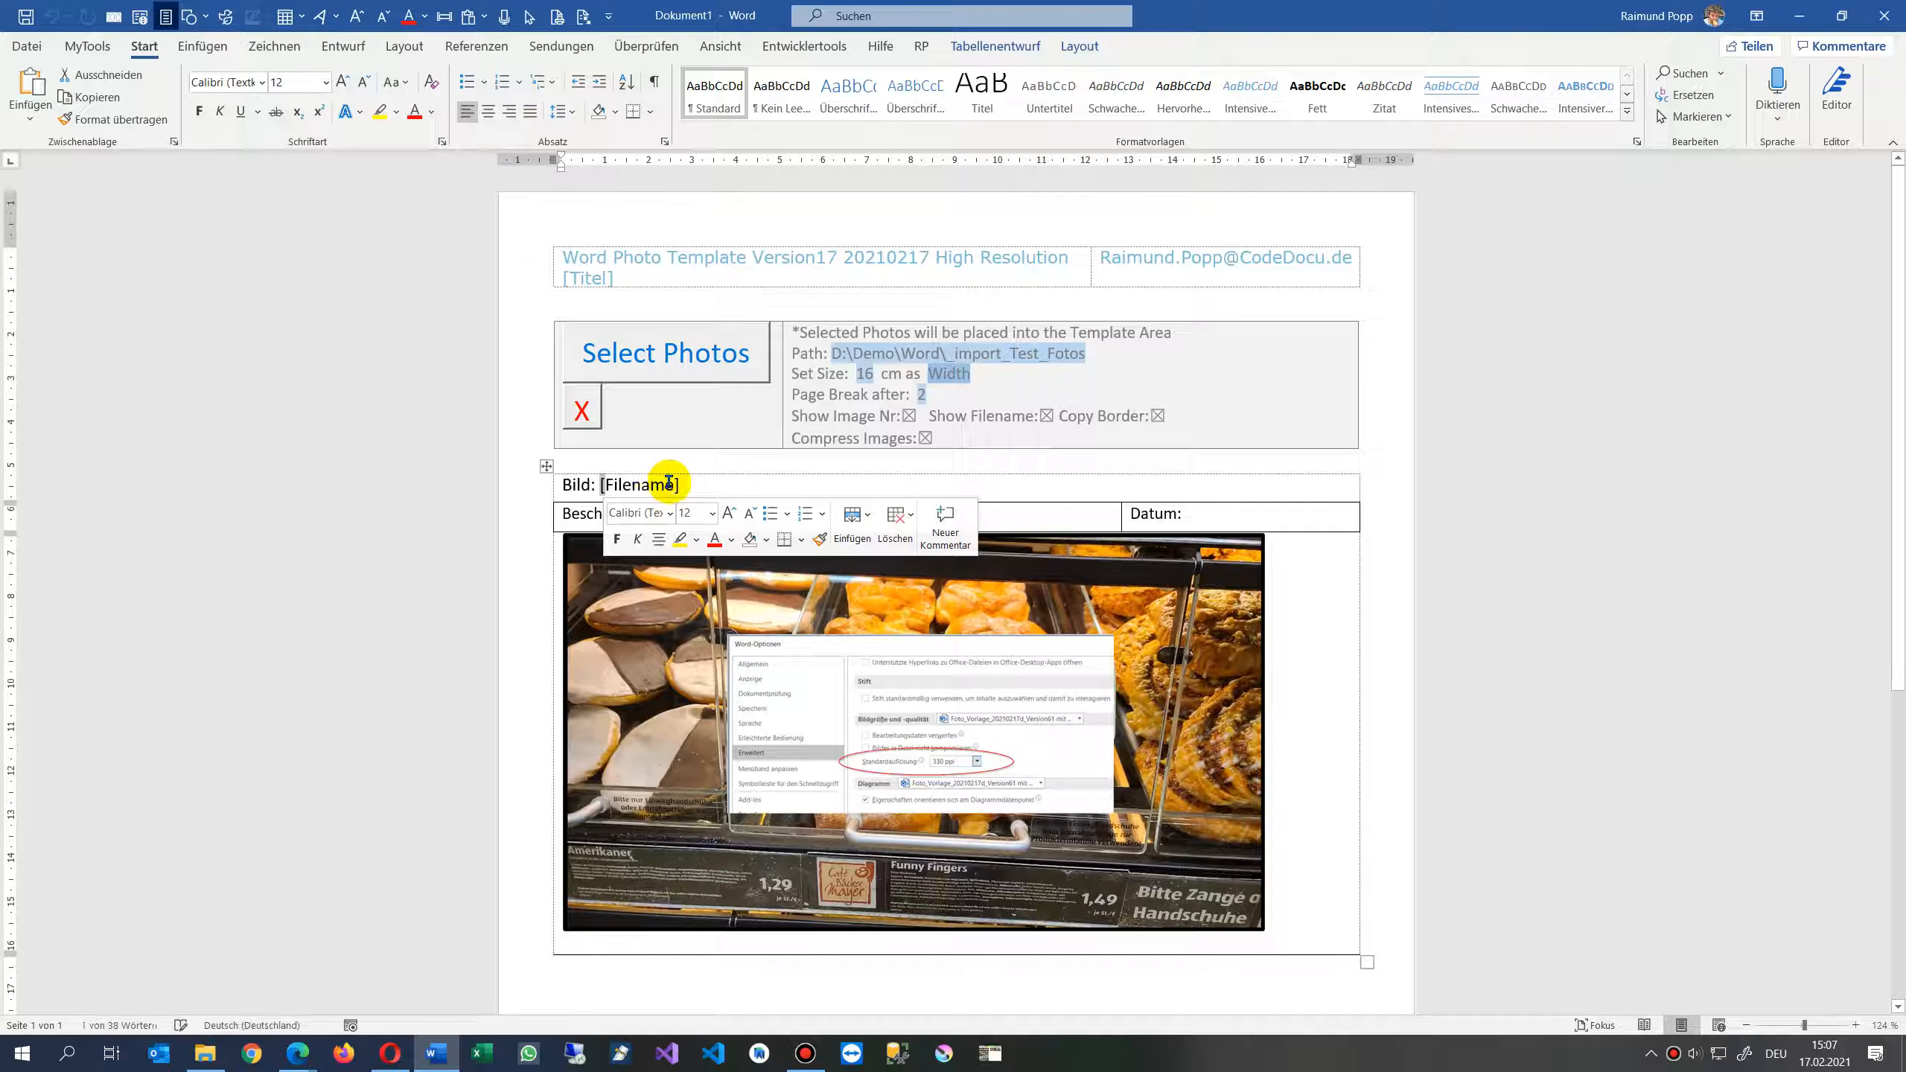
pyautogui.click(908, 416)
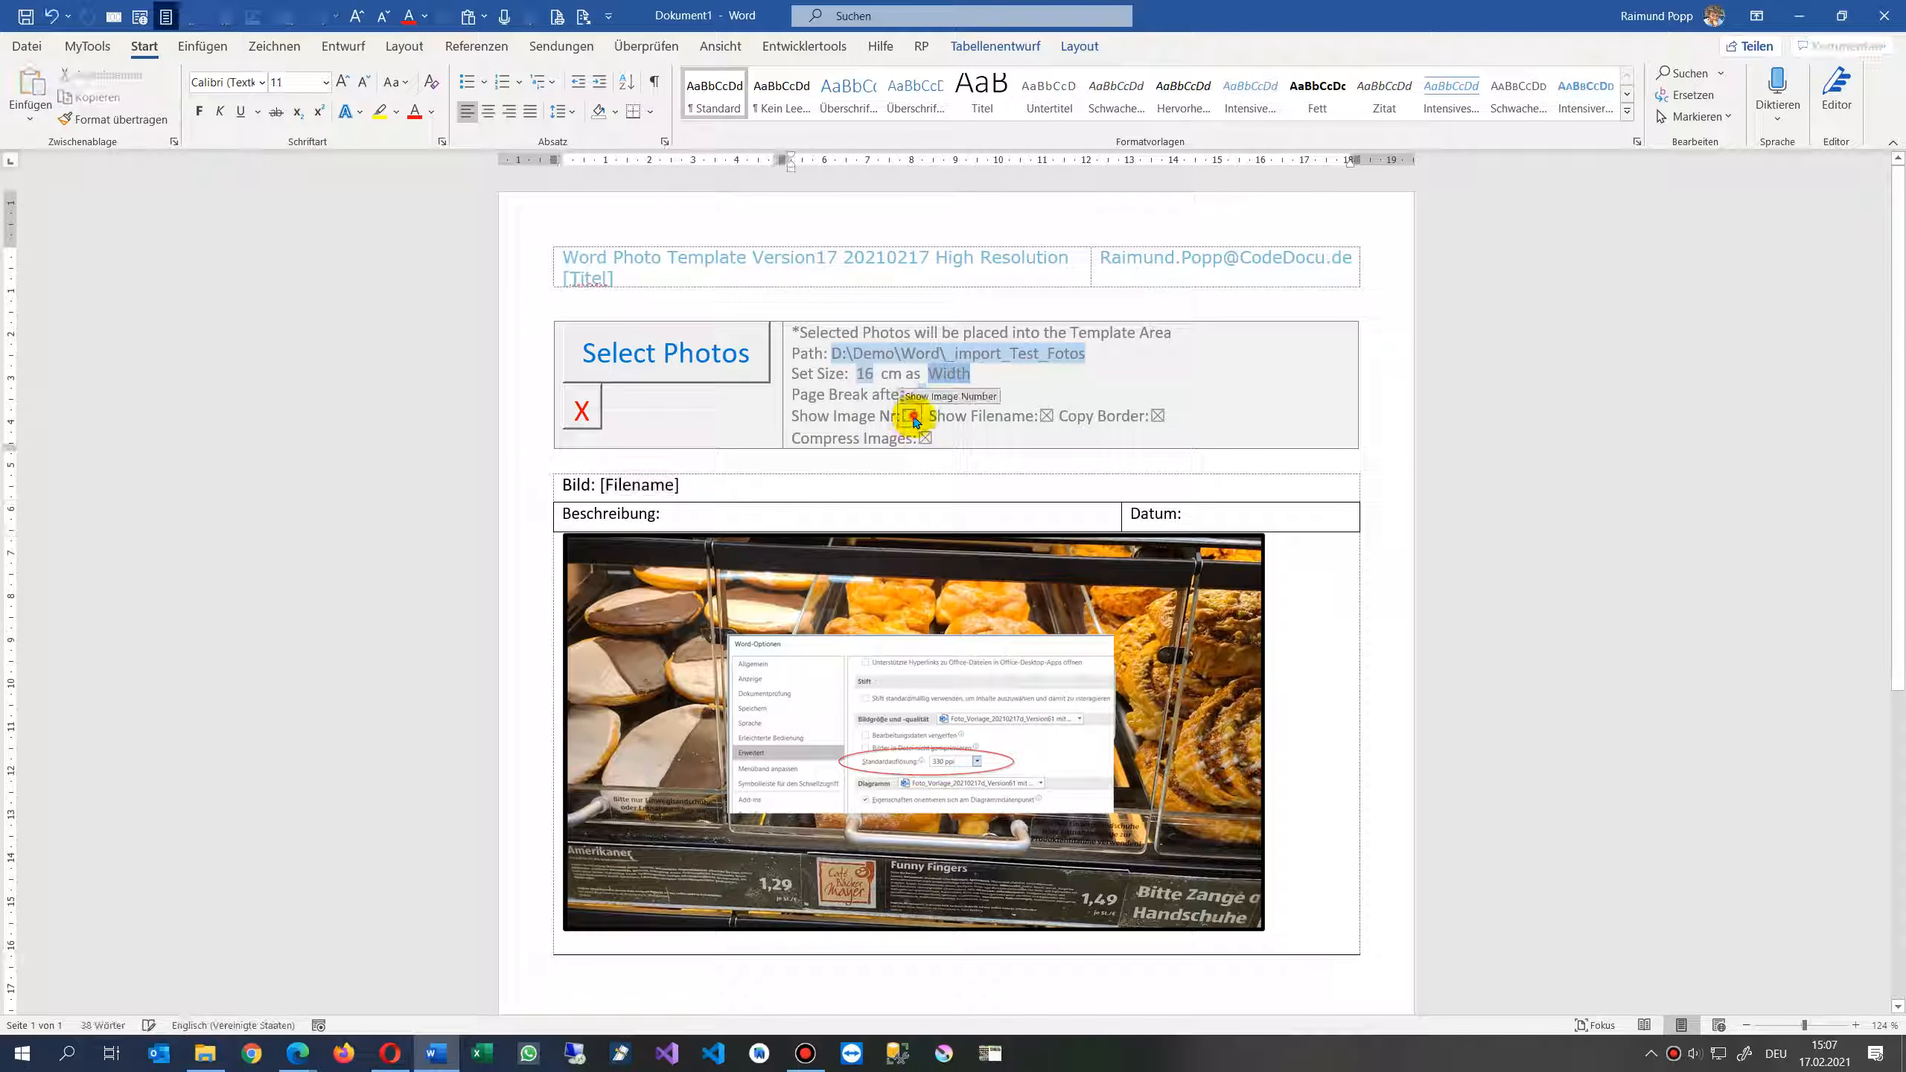
pyautogui.click(1047, 417)
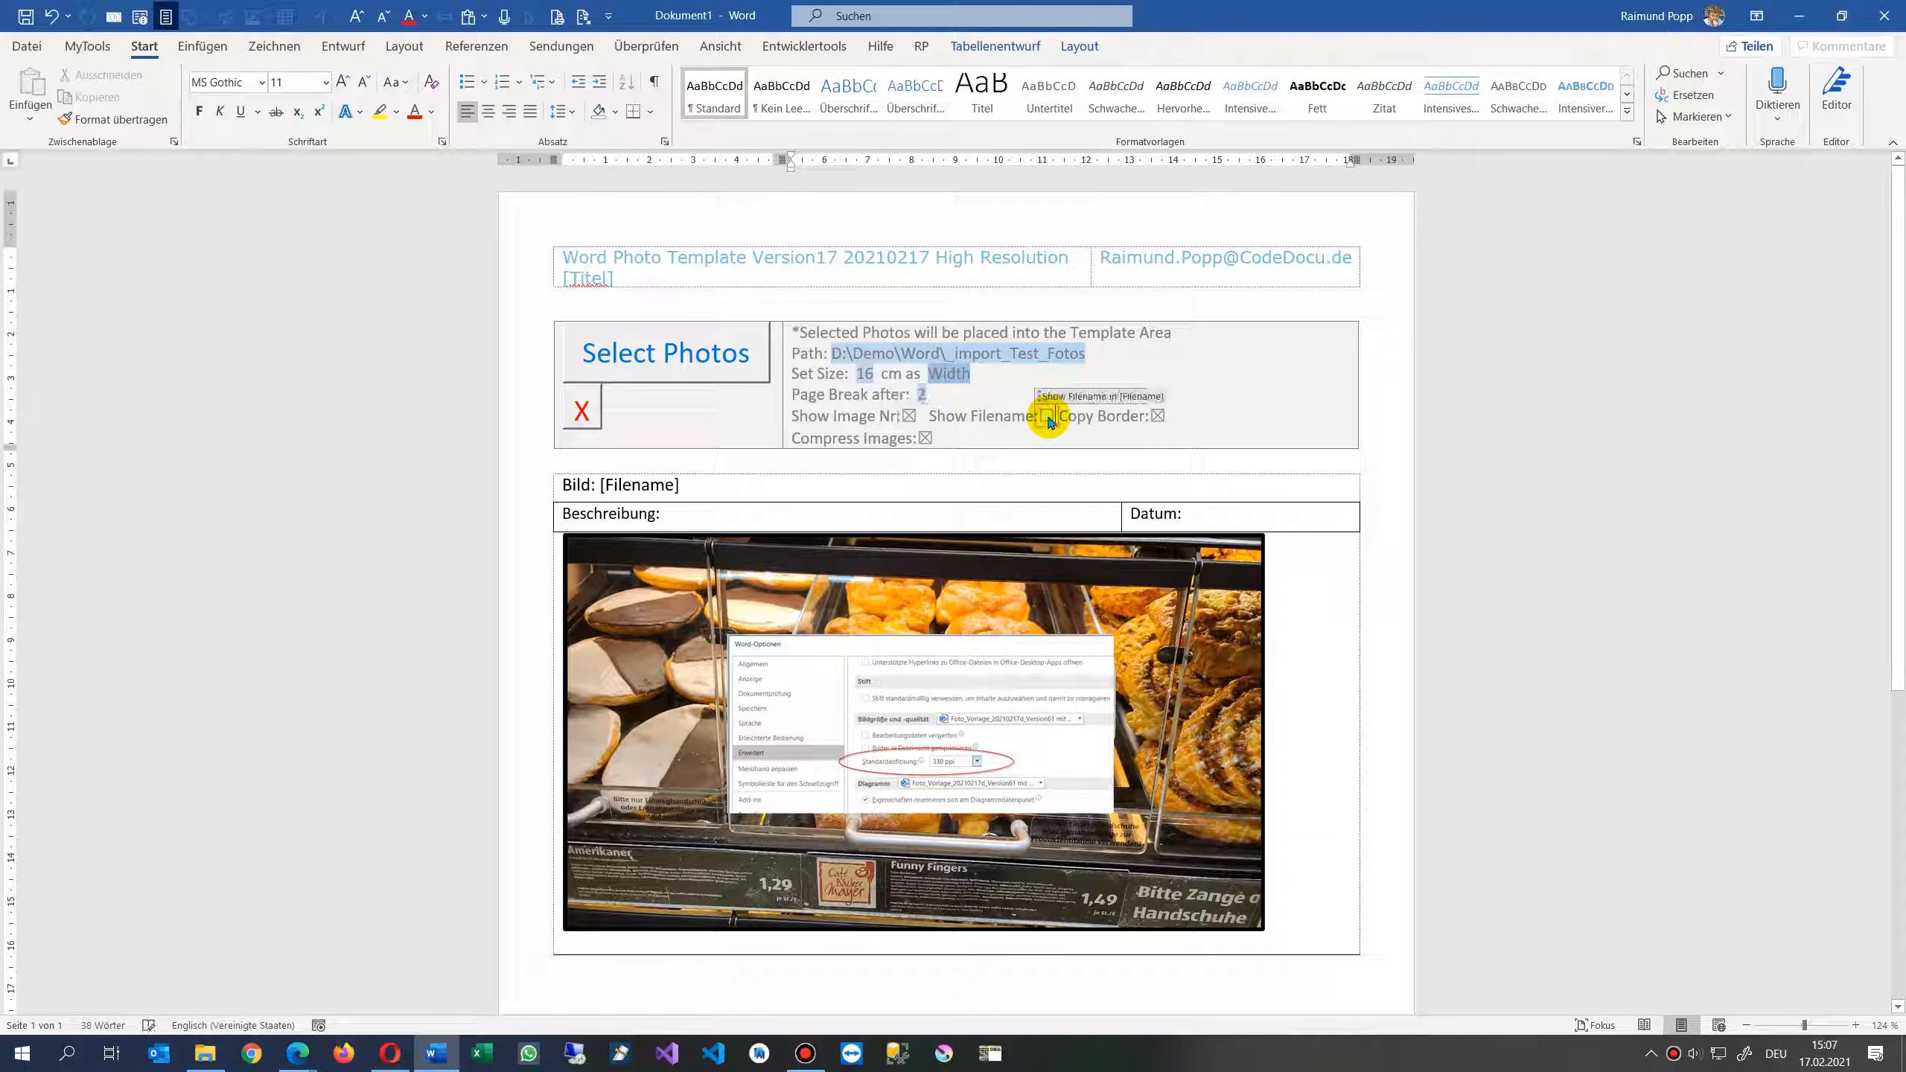
pyautogui.click(1128, 416)
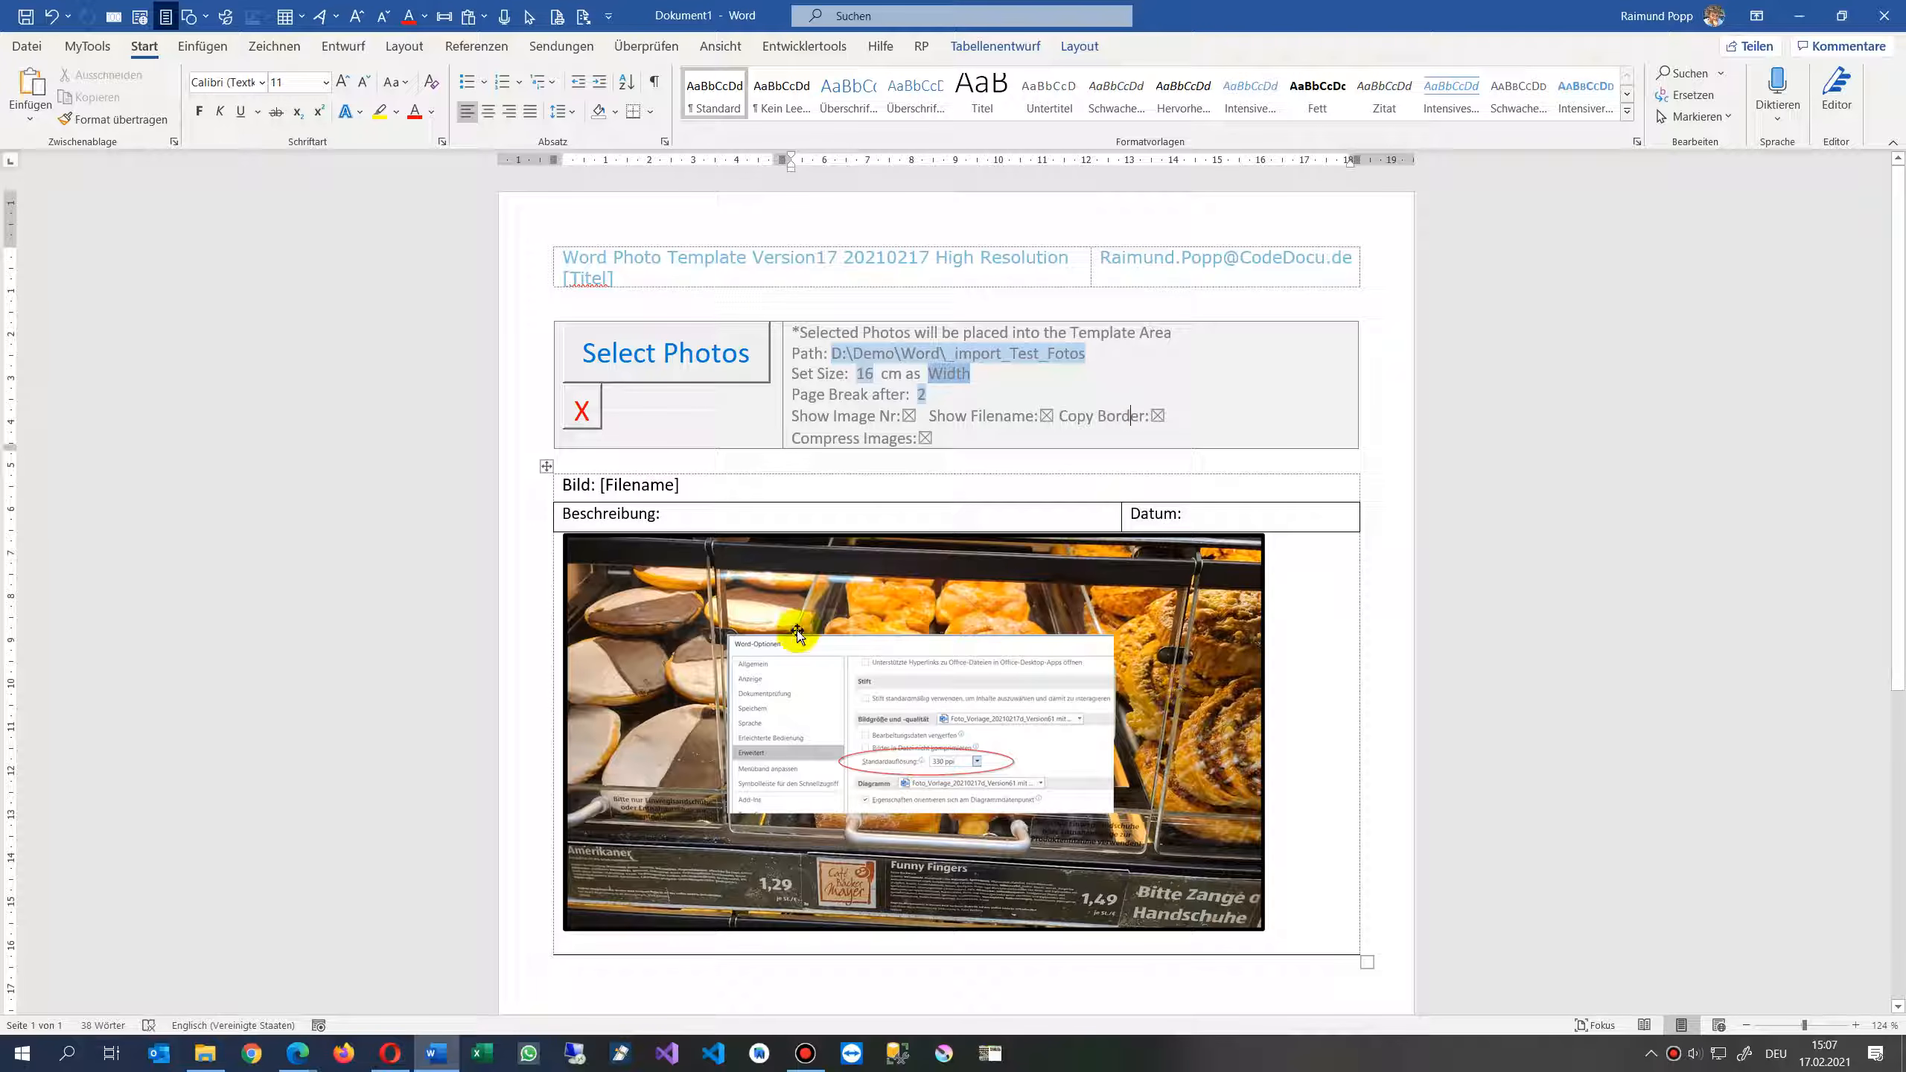
# - Give the sample photo in the template a red picture border
pyautogui.click(698, 610)
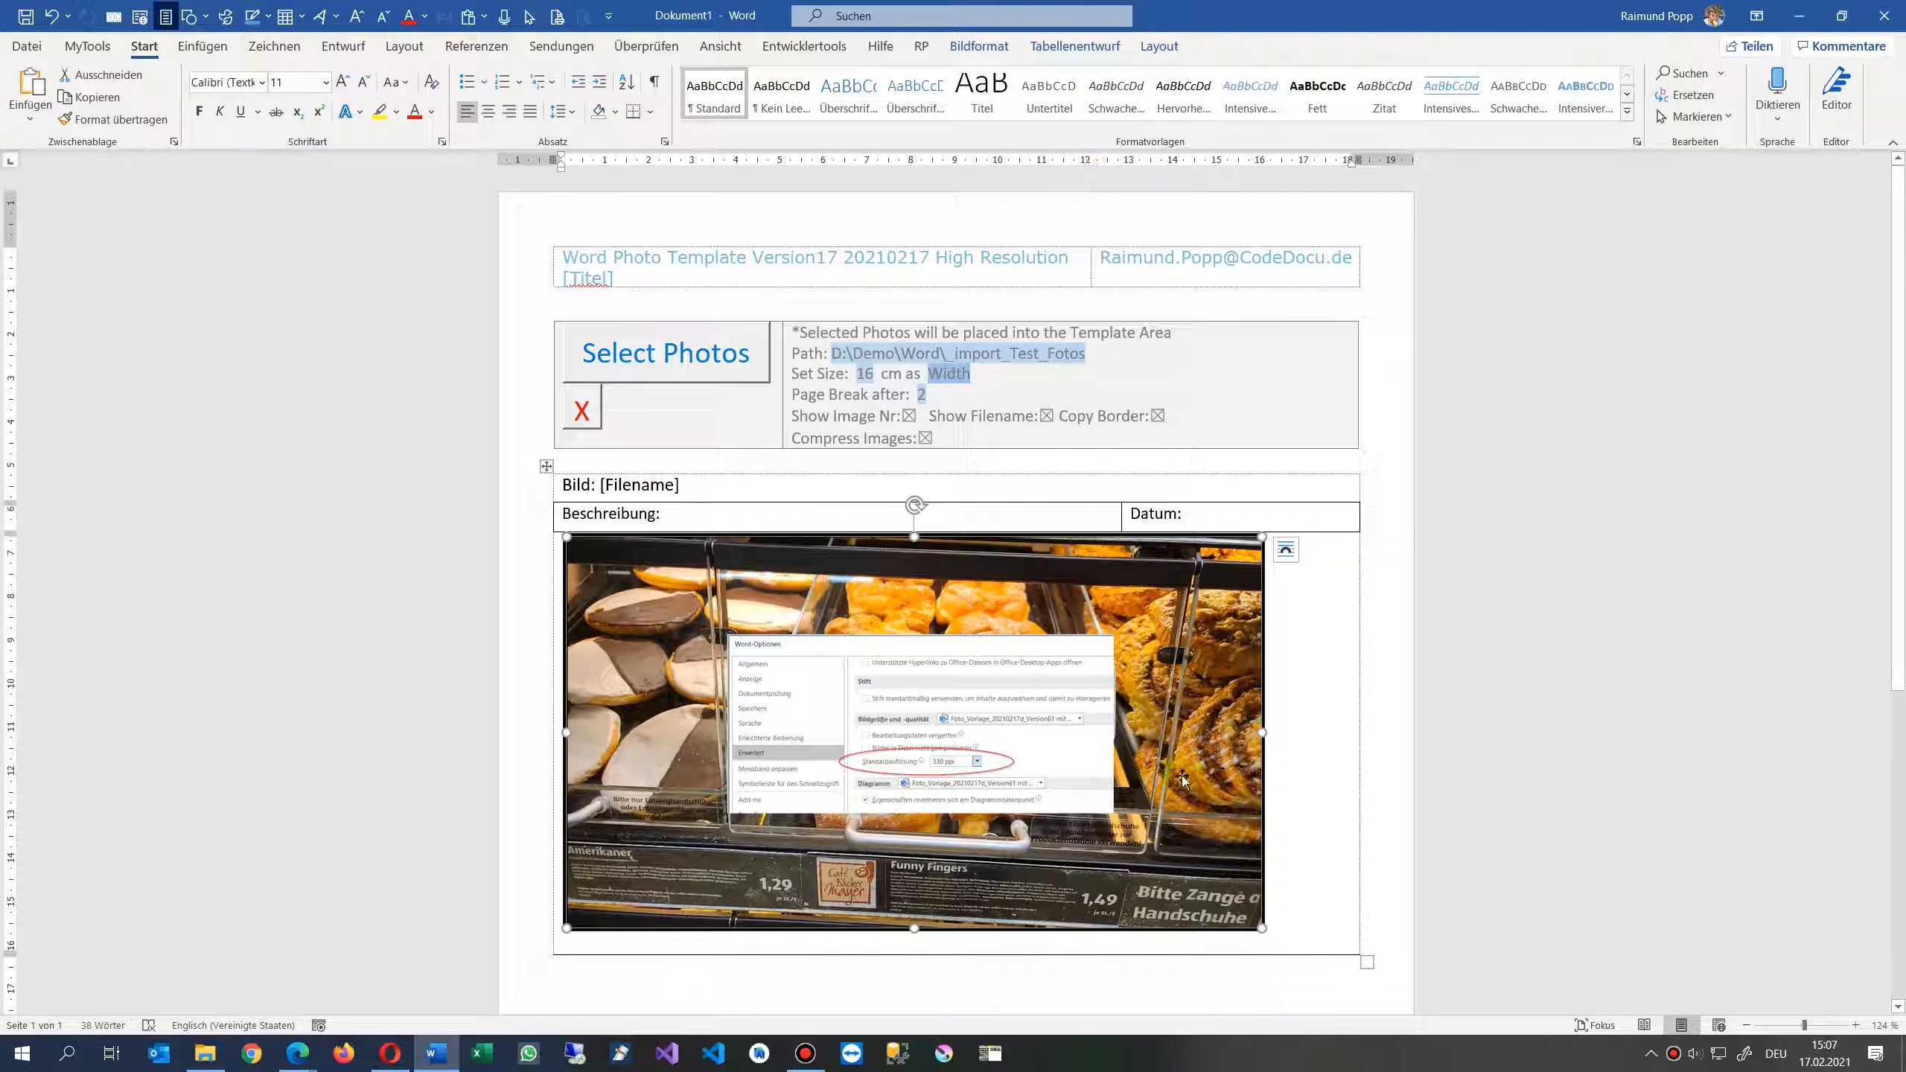
pyautogui.click(978, 46)
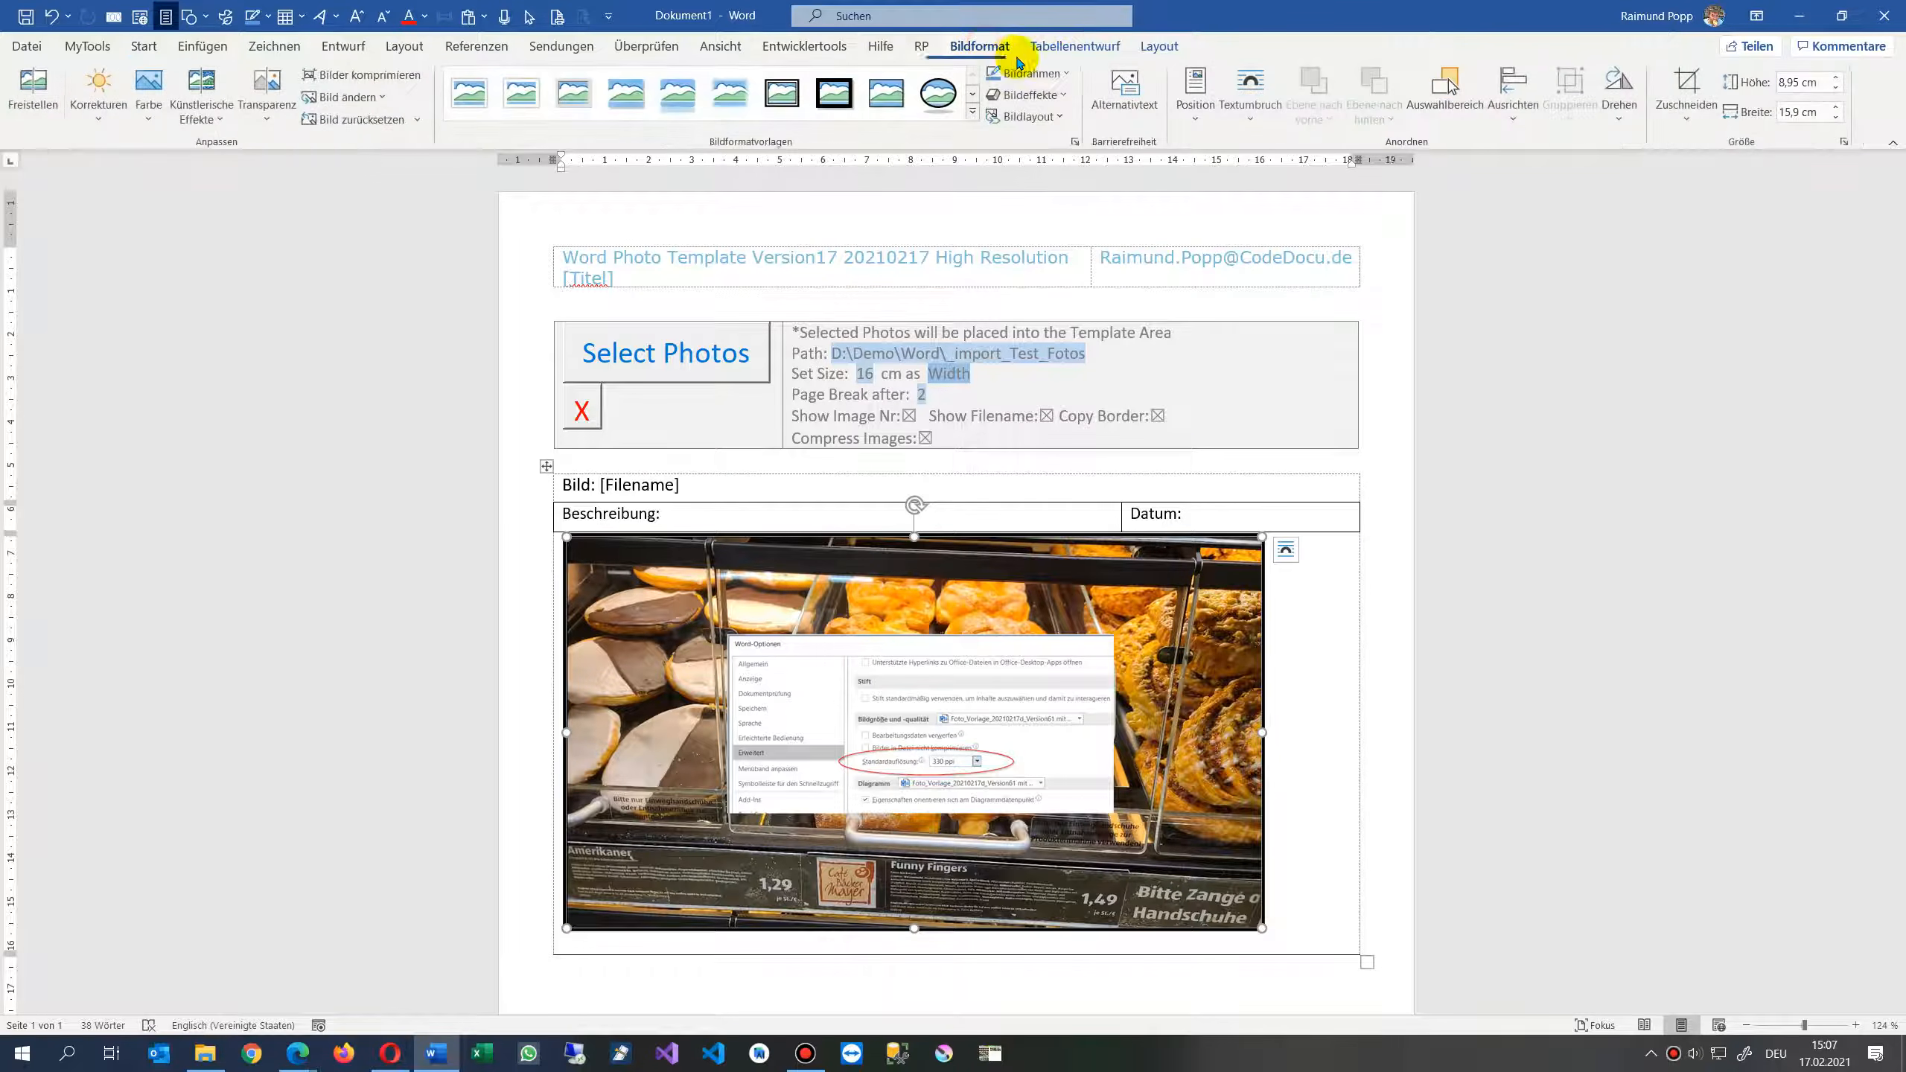
pyautogui.click(1042, 73)
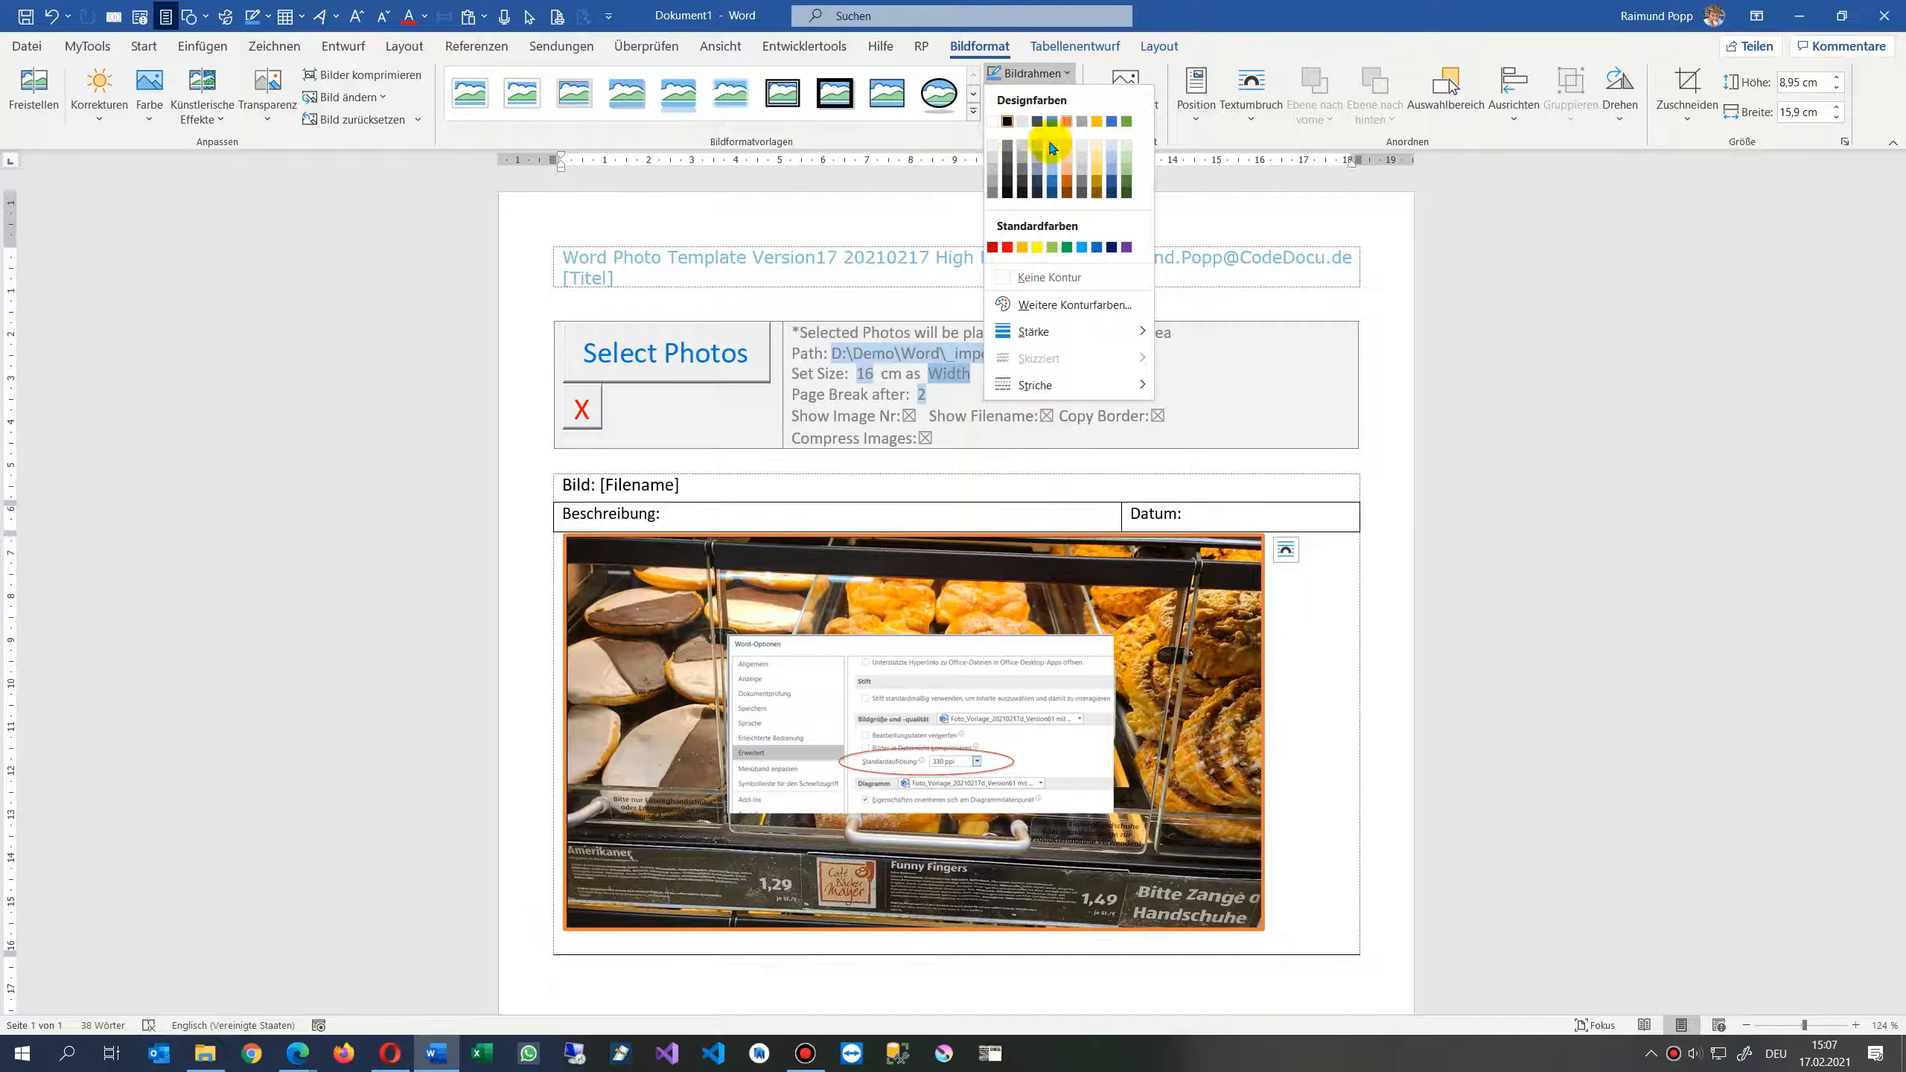
pyautogui.click(1007, 253)
pyautogui.click(1328, 753)
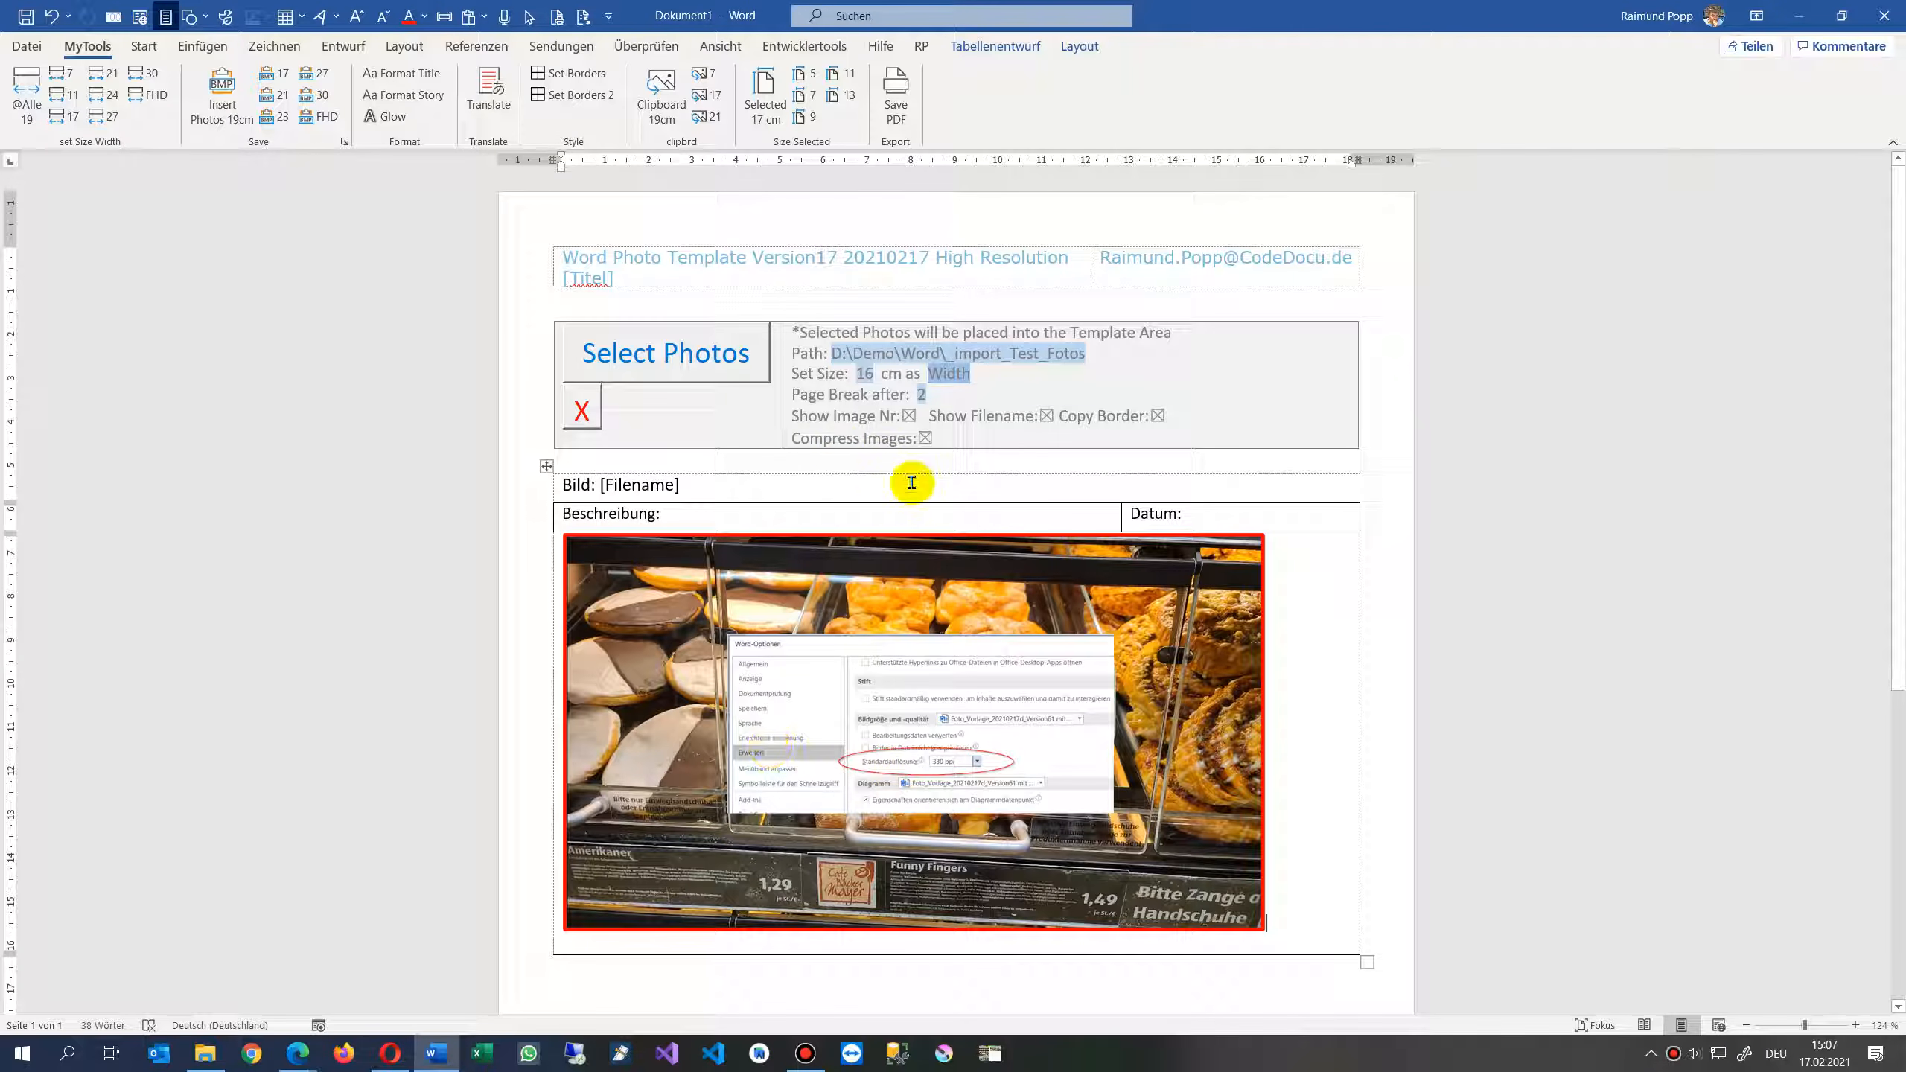
# - Turn off the Compress Images option in the settings area
pyautogui.click(926, 439)
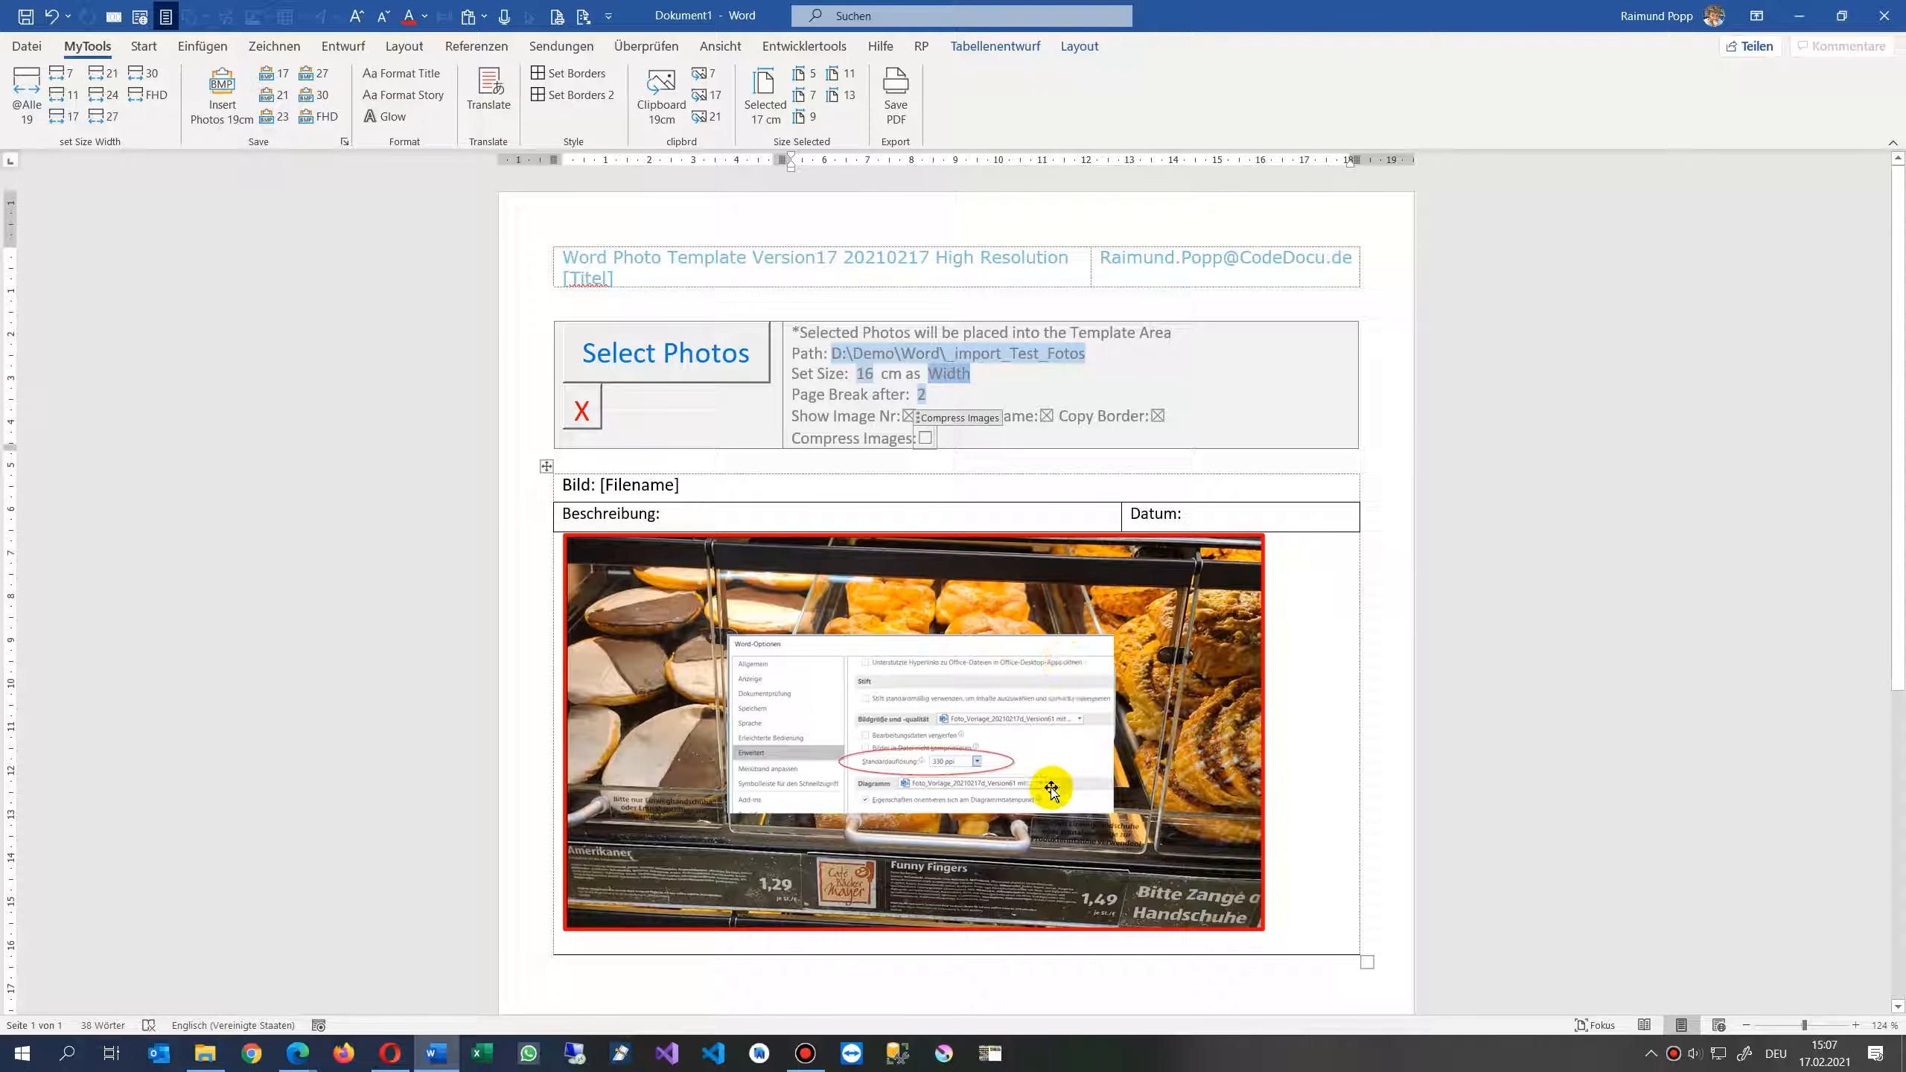
pyautogui.scroll(-3, 1046, 792)
pyautogui.scroll(3, 1035, 798)
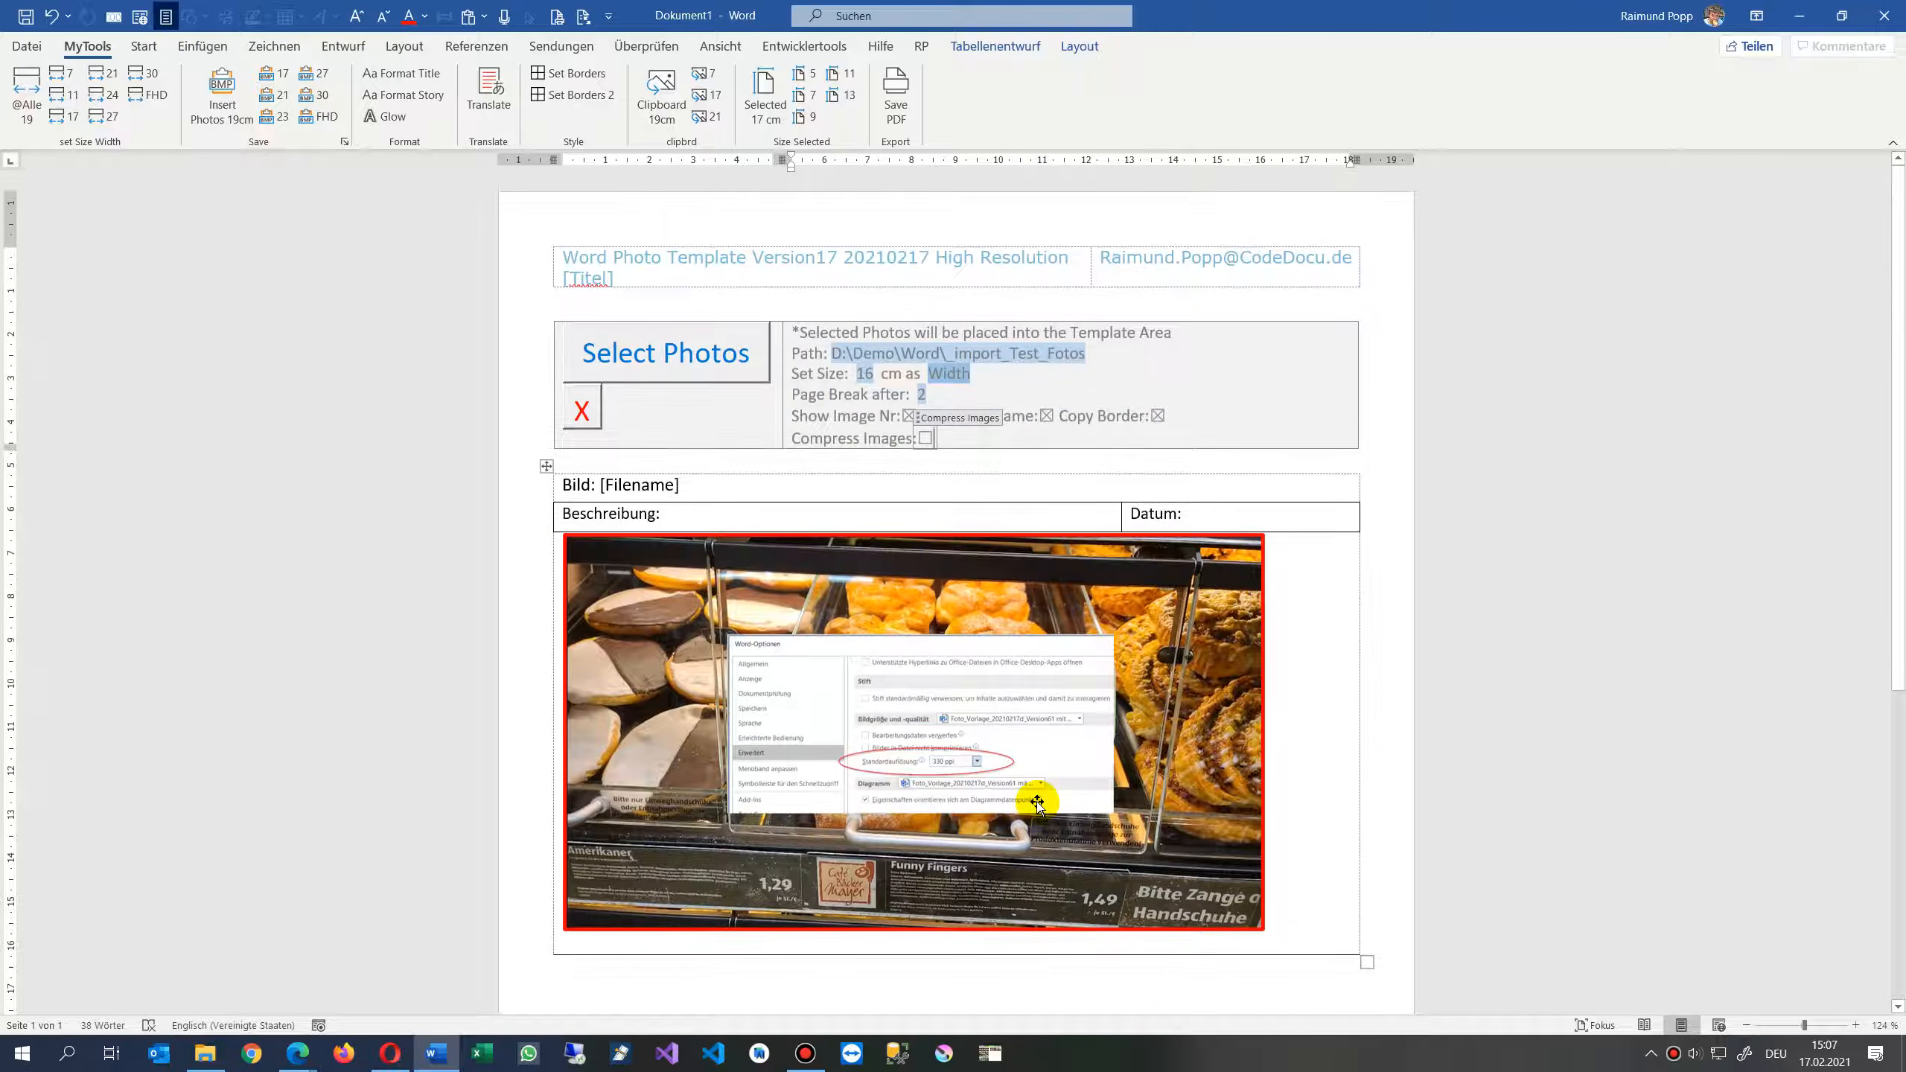
pyautogui.click(145, 46)
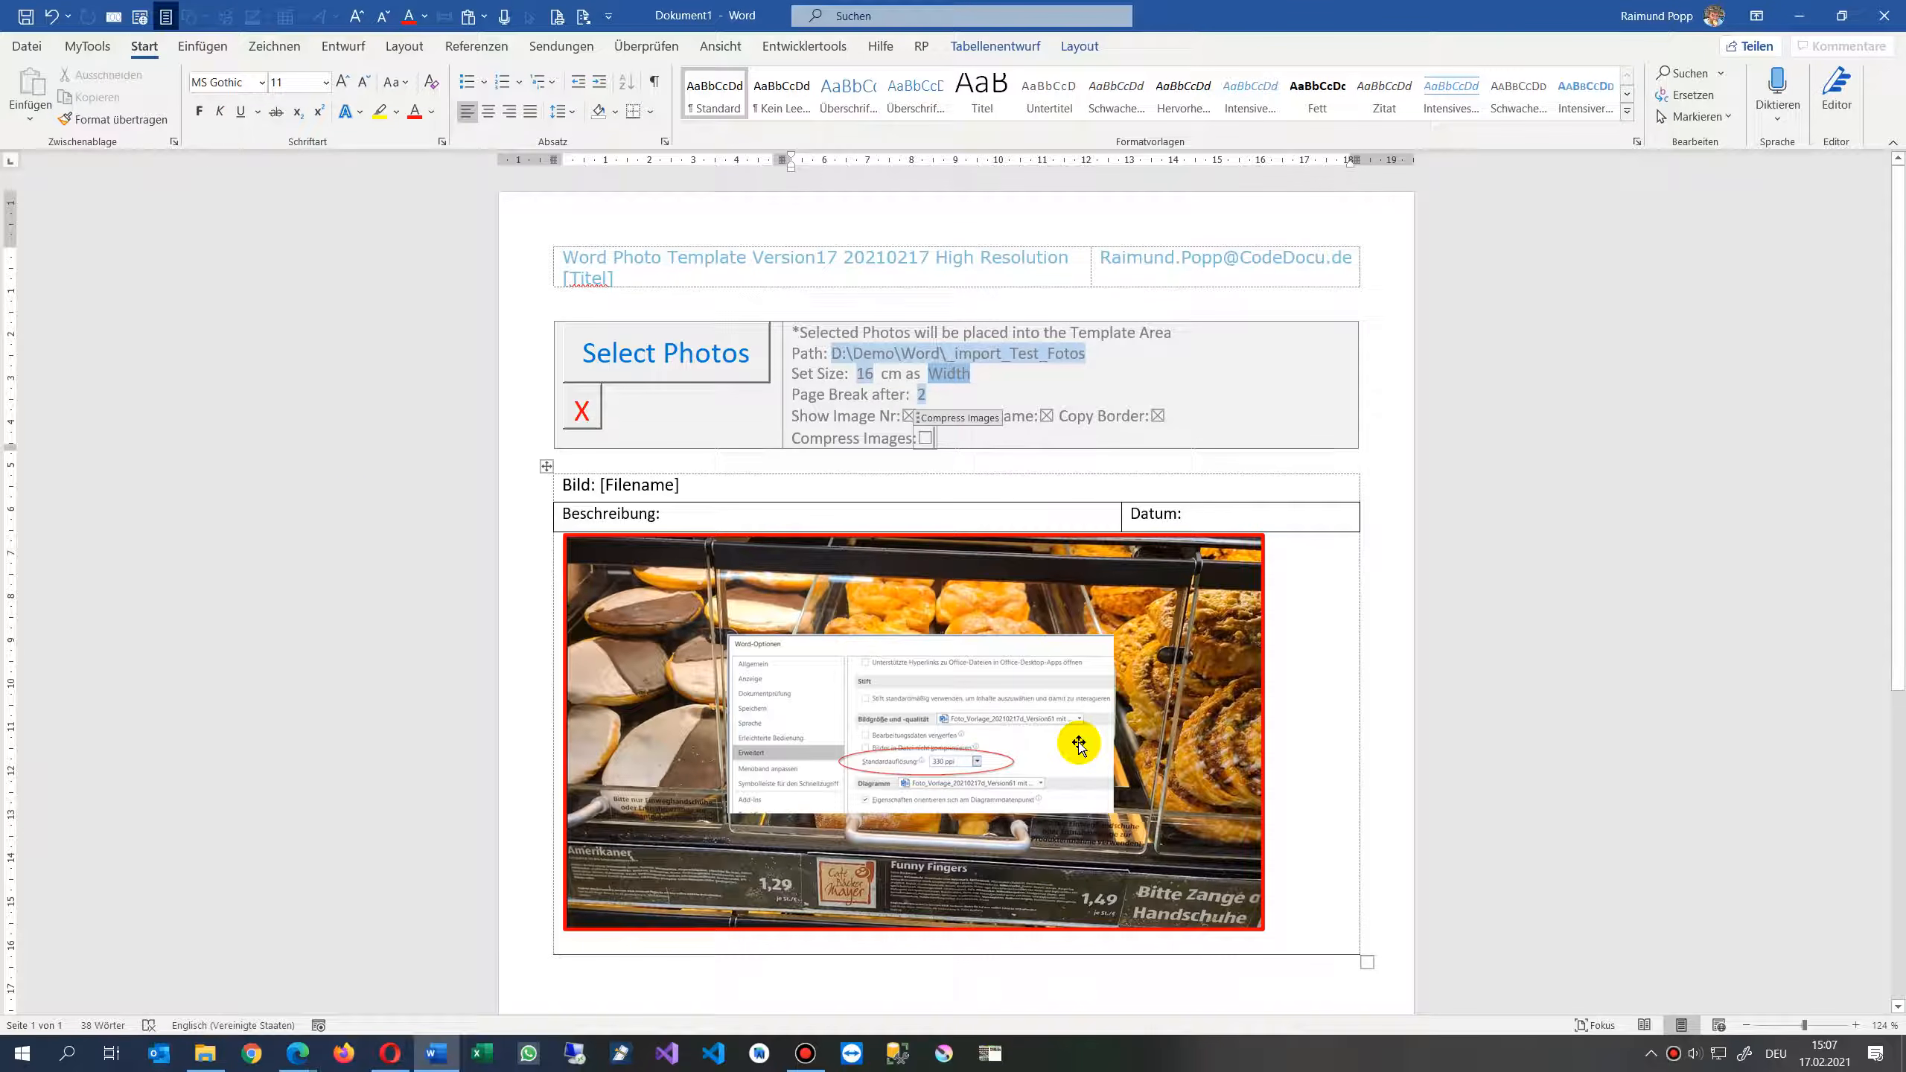
pyautogui.scroll(-1, 1078, 743)
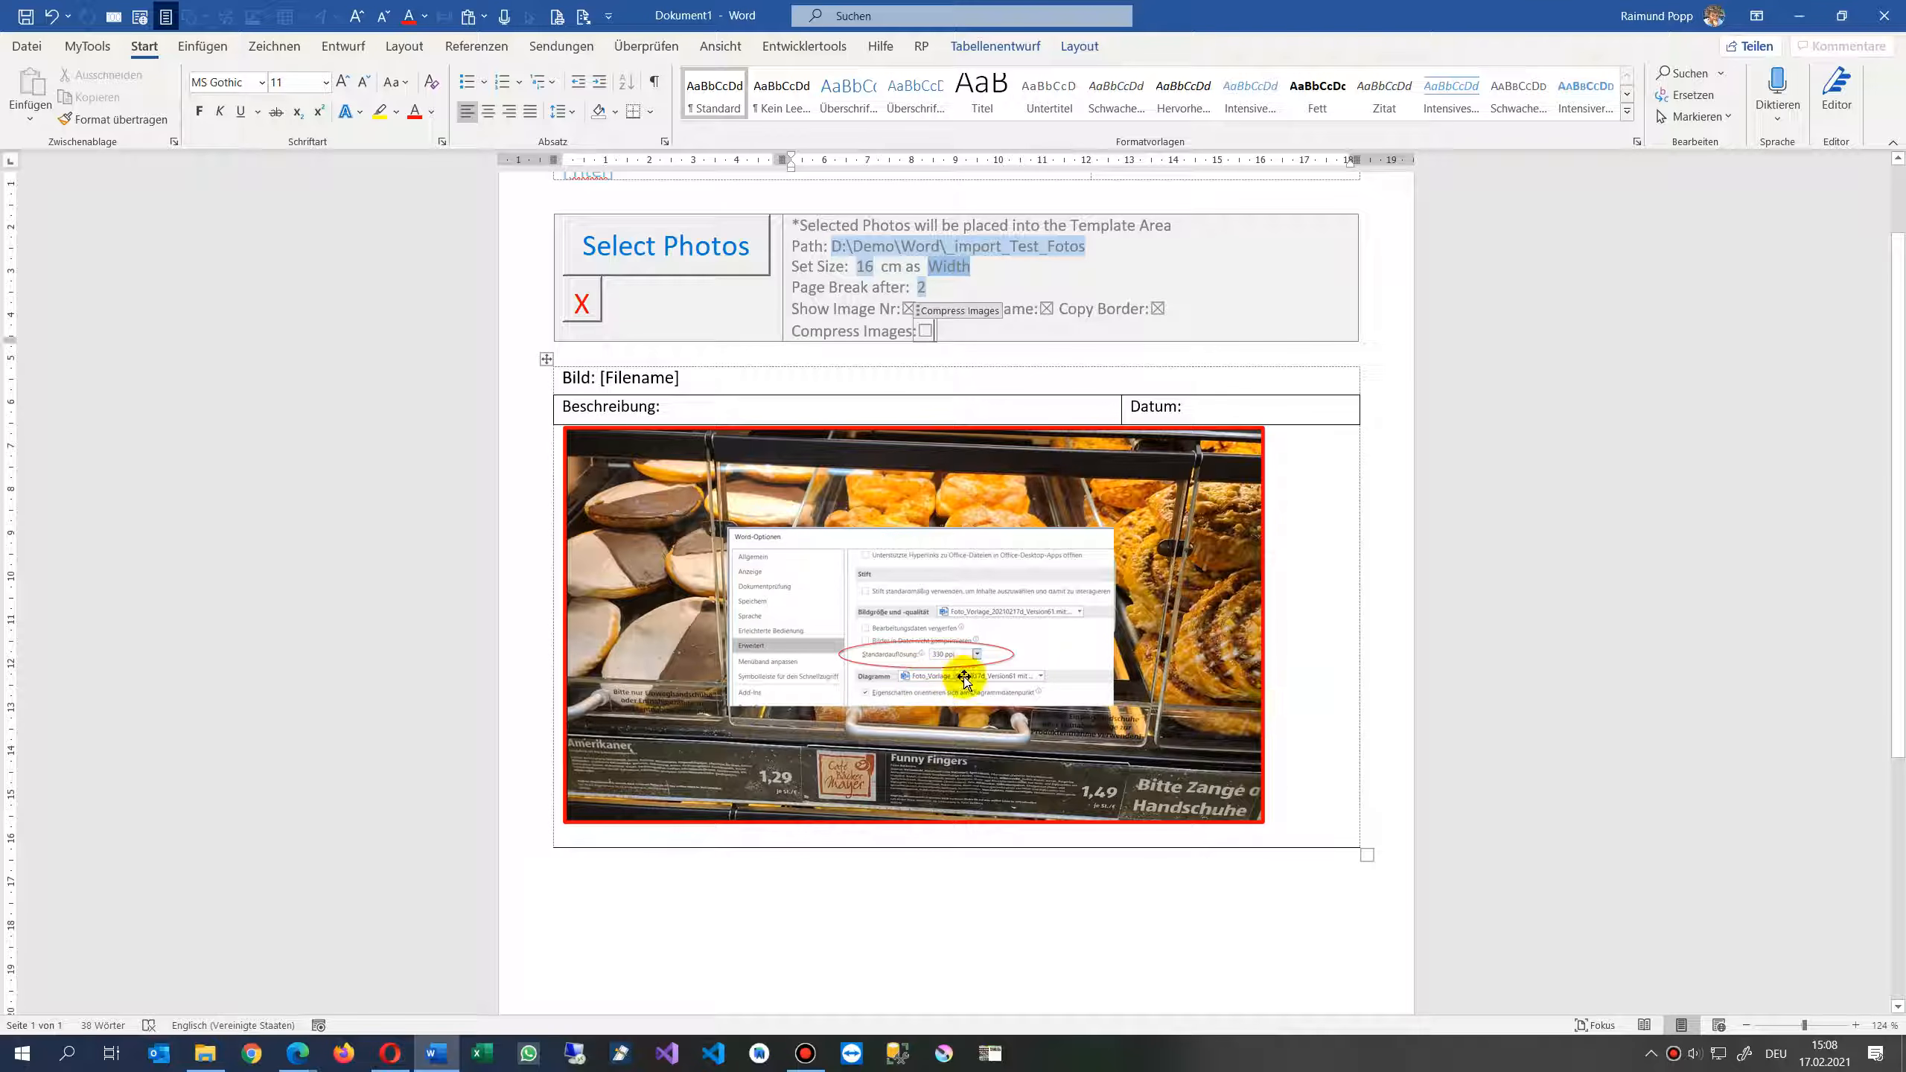
pyautogui.scroll(8, 979, 656)
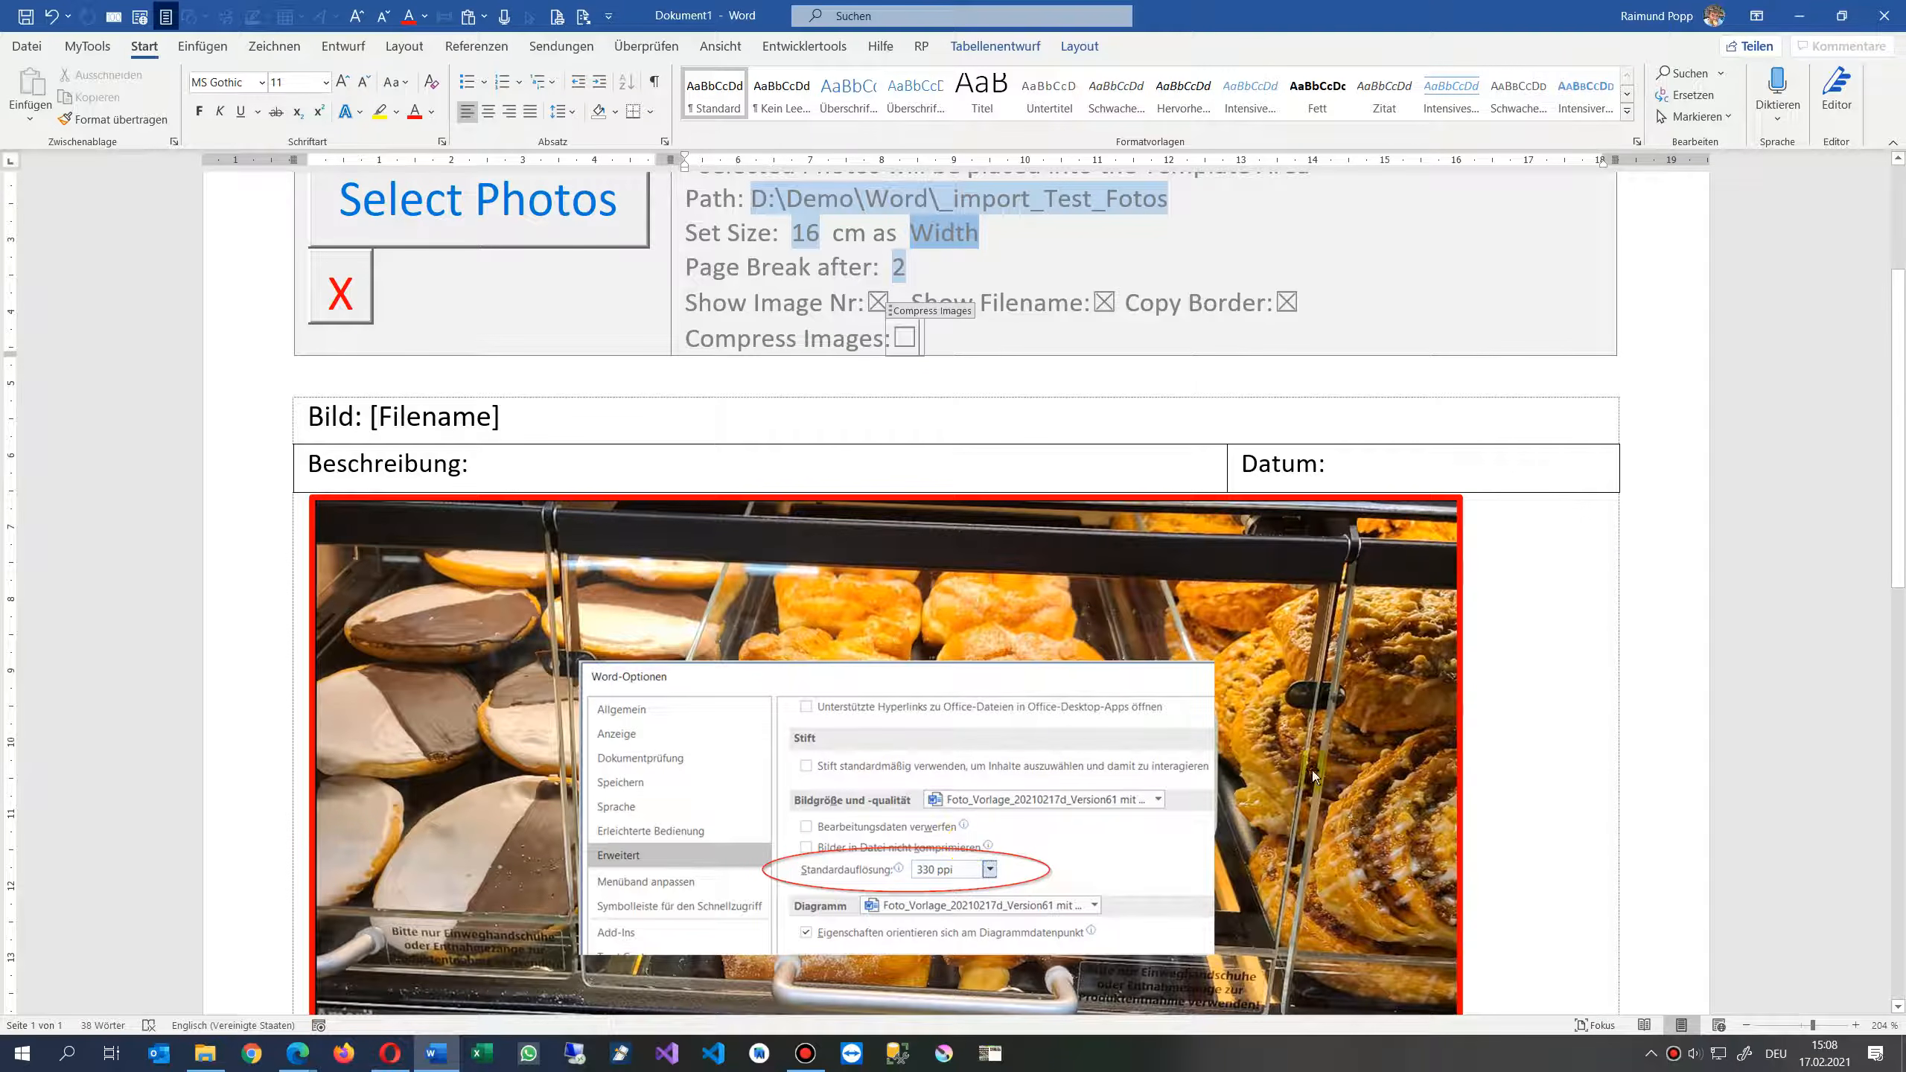
pyautogui.scroll(-6, 1226, 753)
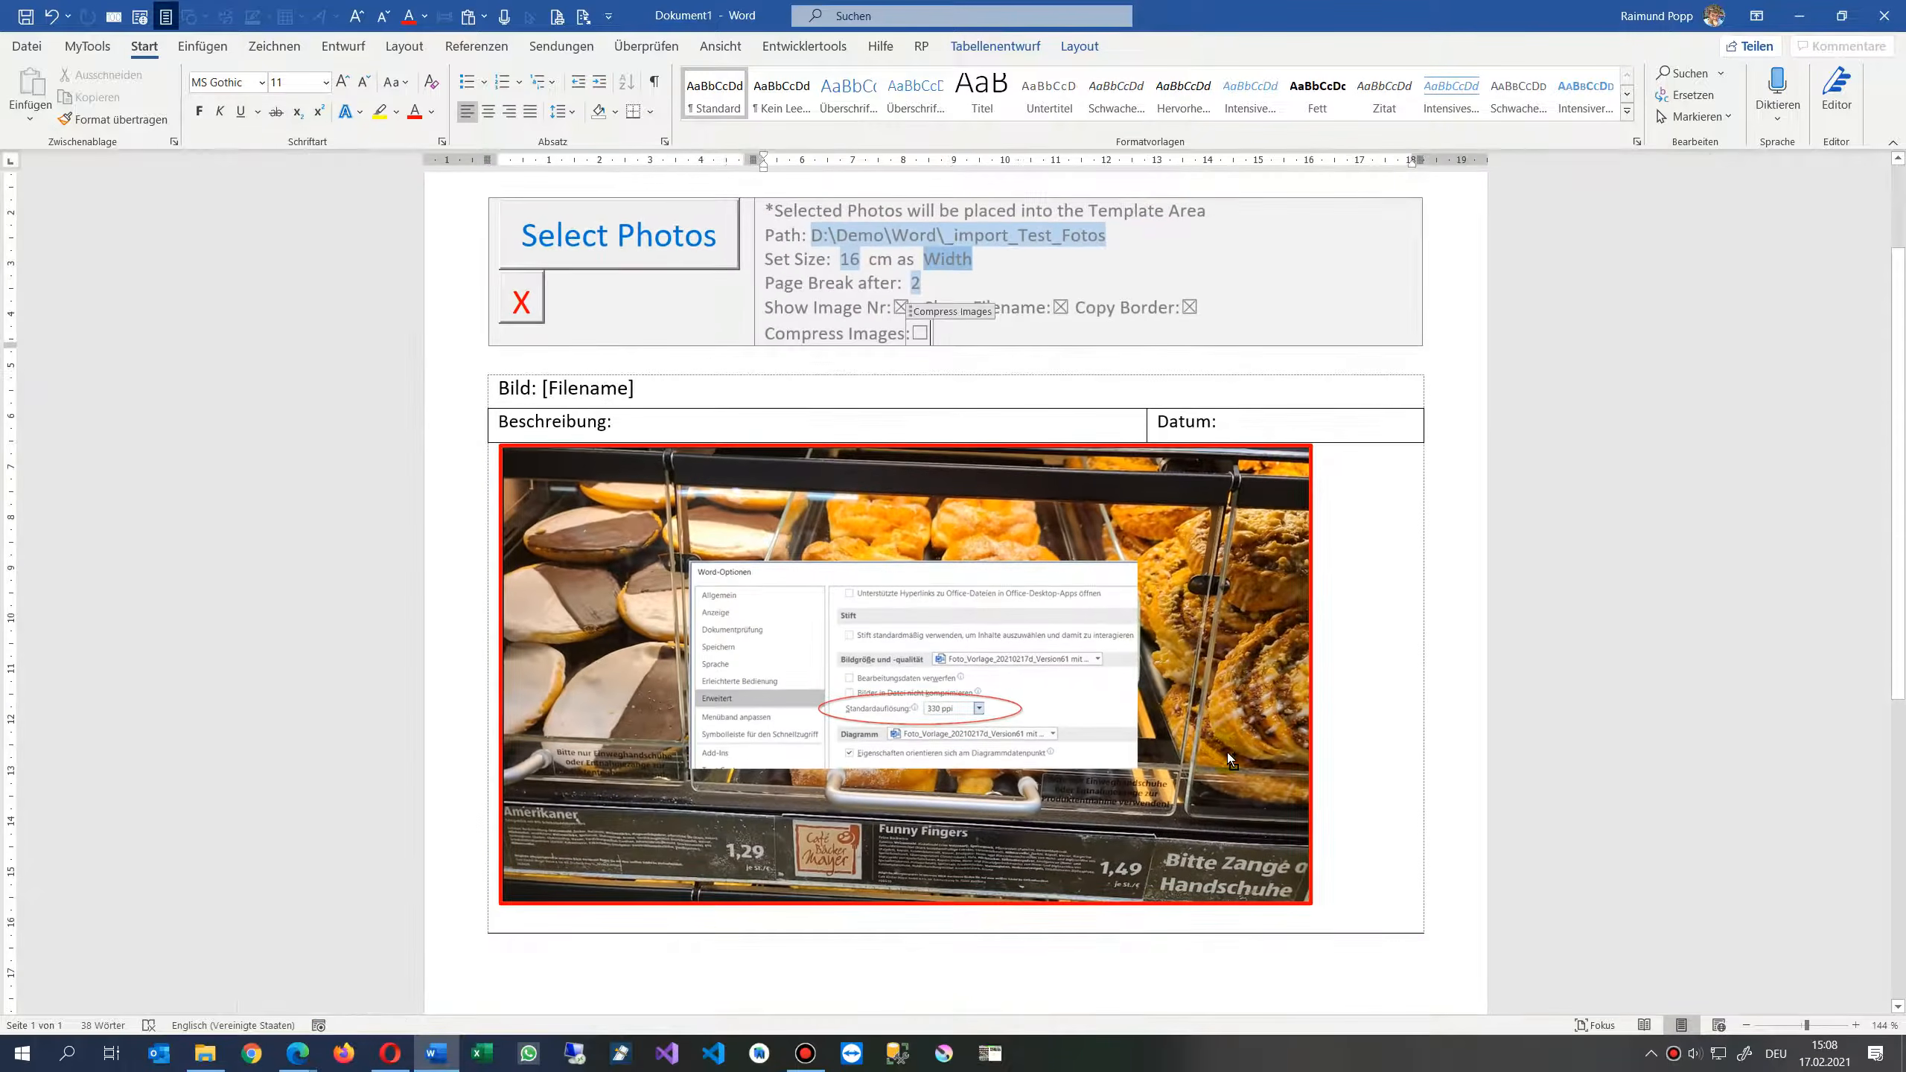
# - Close the edited document without saving its changes
pyautogui.scroll(3, 1227, 752)
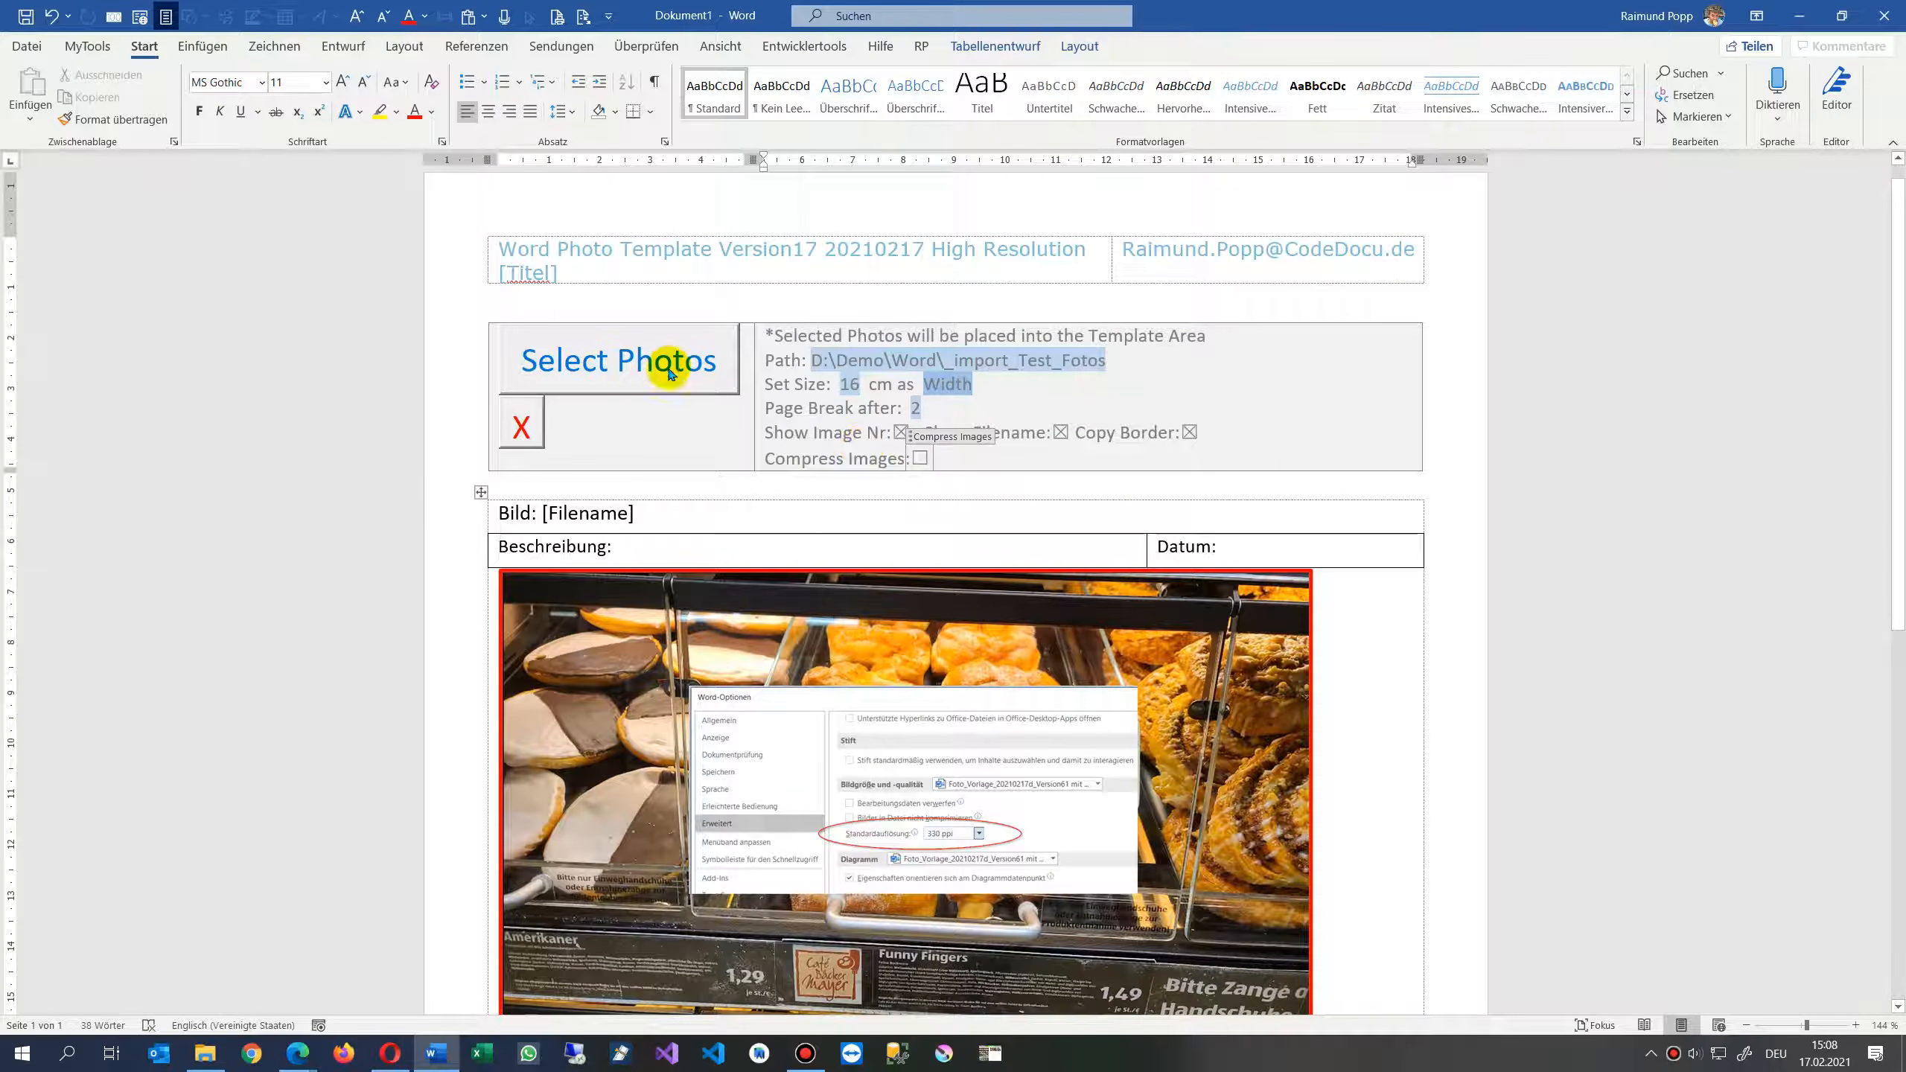
pyautogui.scroll(-4, 714, 481)
pyautogui.click(714, 322)
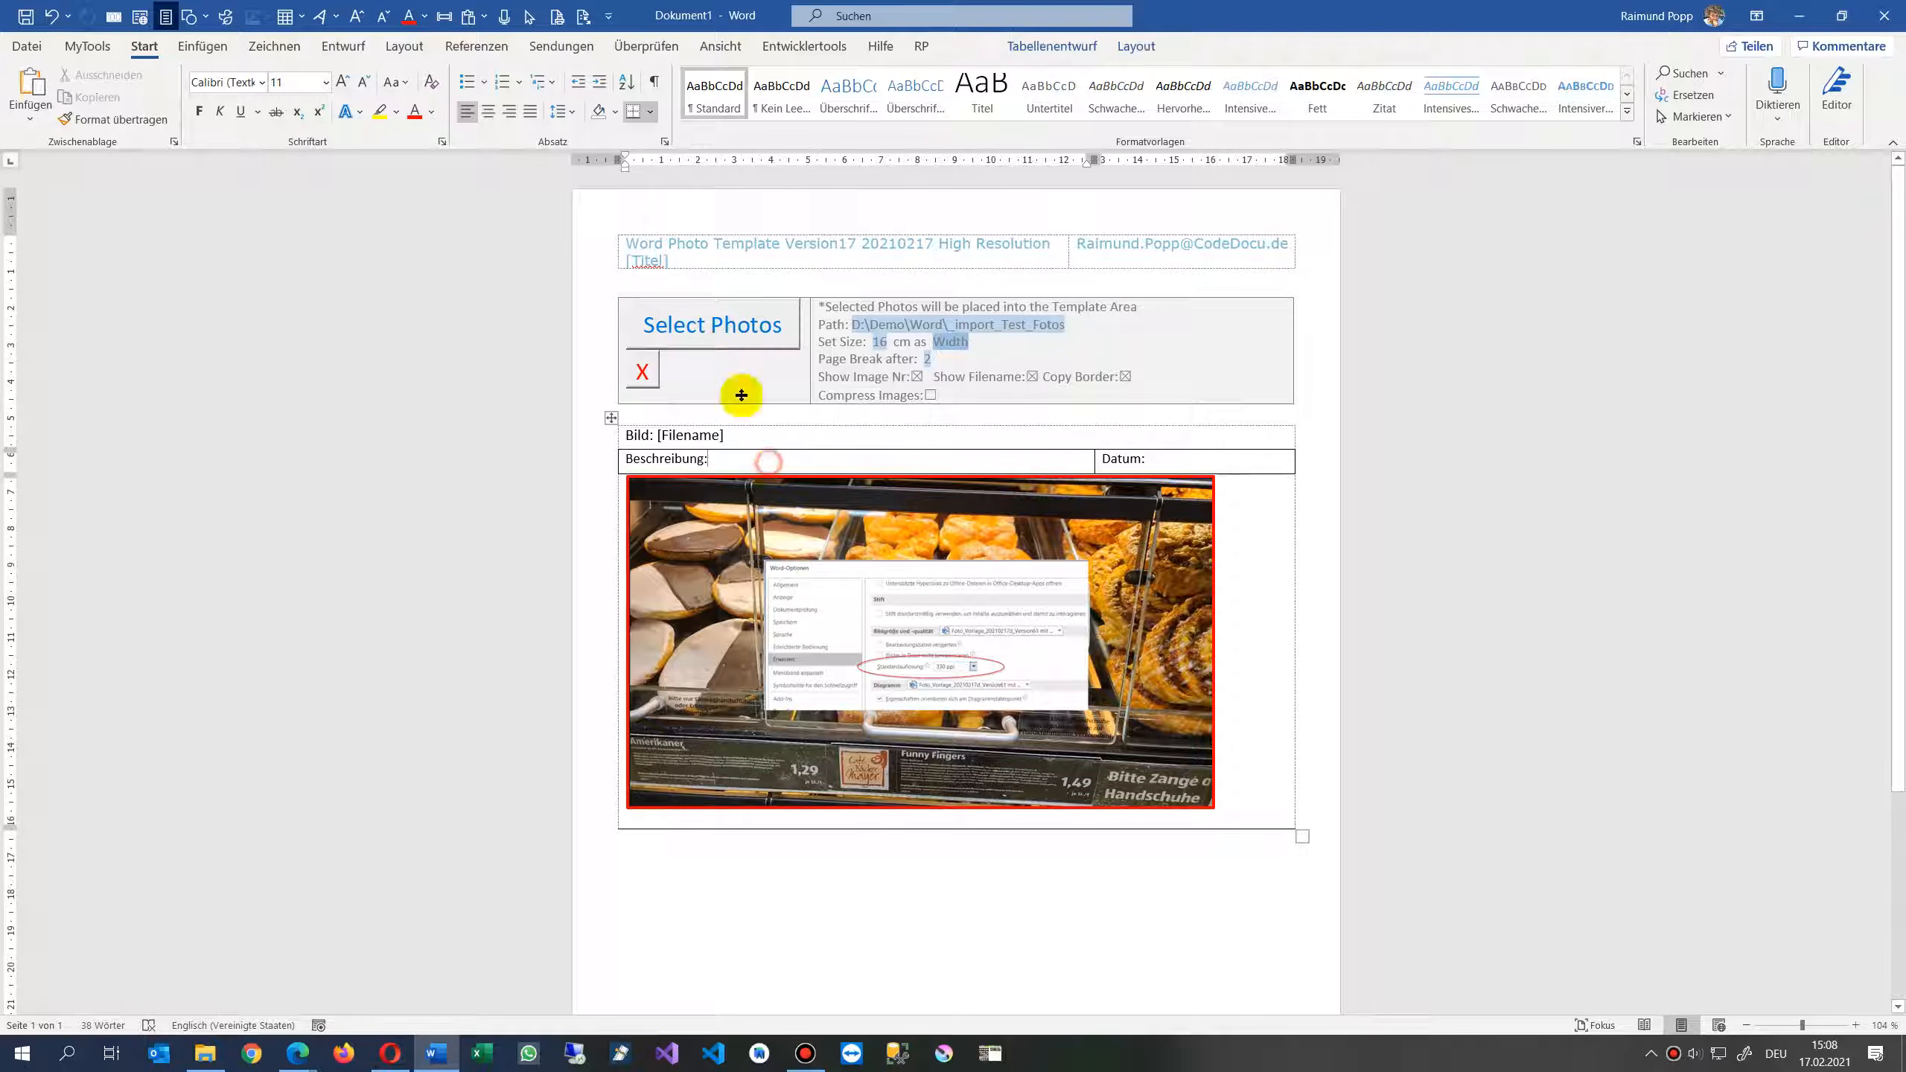
pyautogui.click(1885, 9)
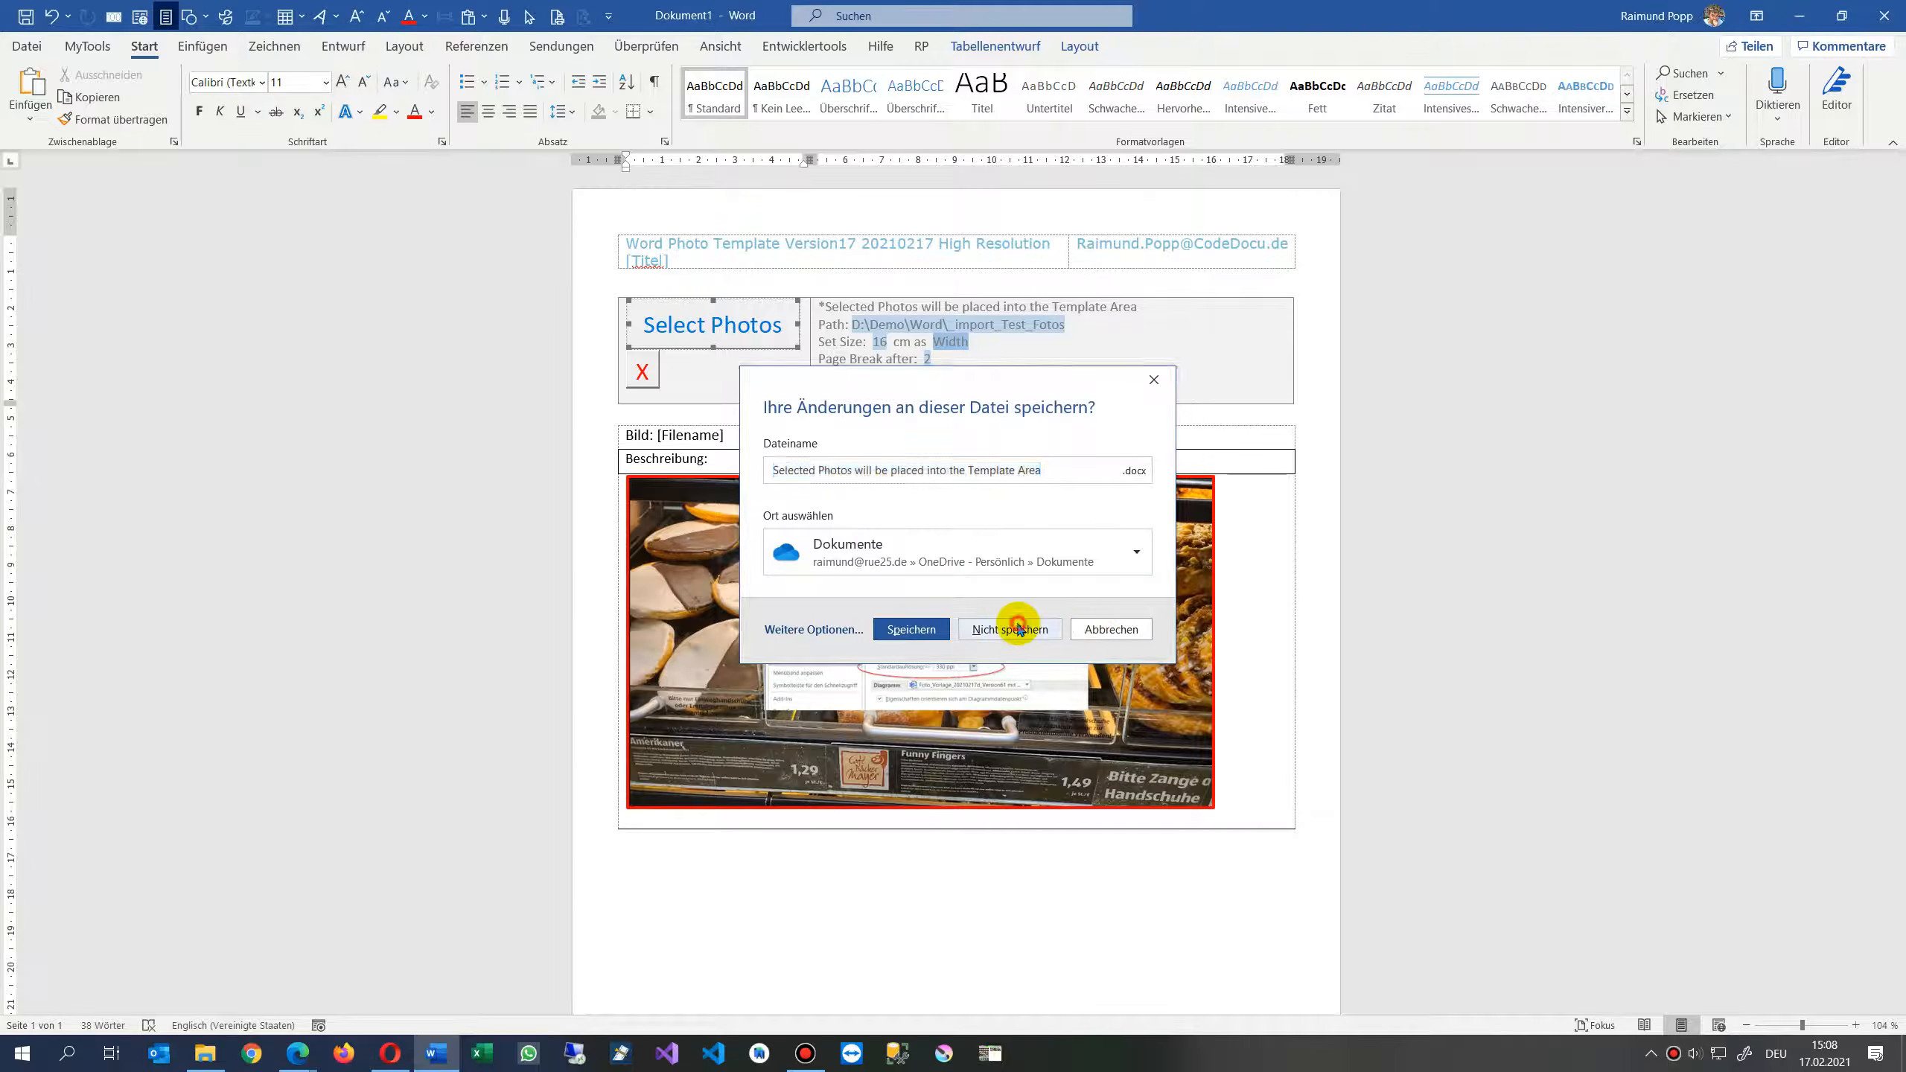
pyautogui.click(1019, 628)
# - Run the photo import and pick five photos from the _import_Test_Fotos folder to insert into the template
pyautogui.doubleClick(638, 252)
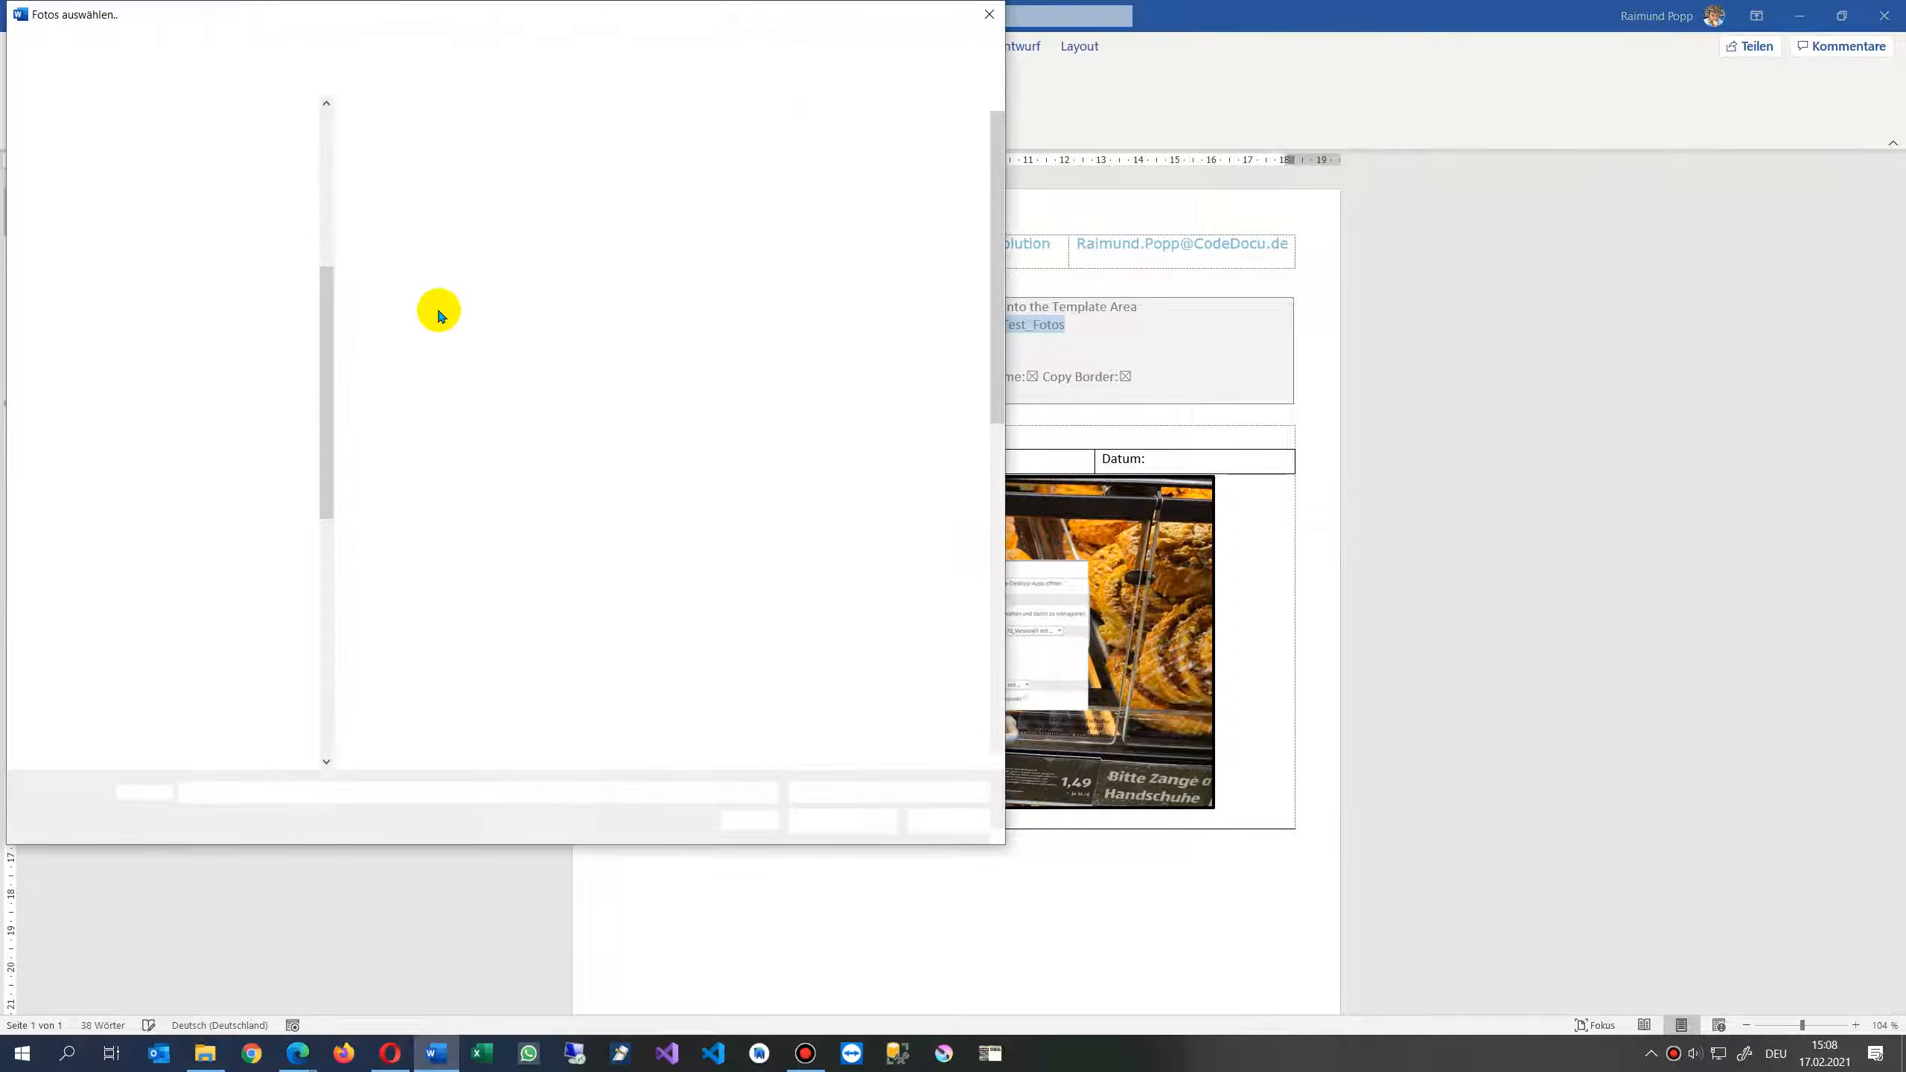
pyautogui.click(629, 210)
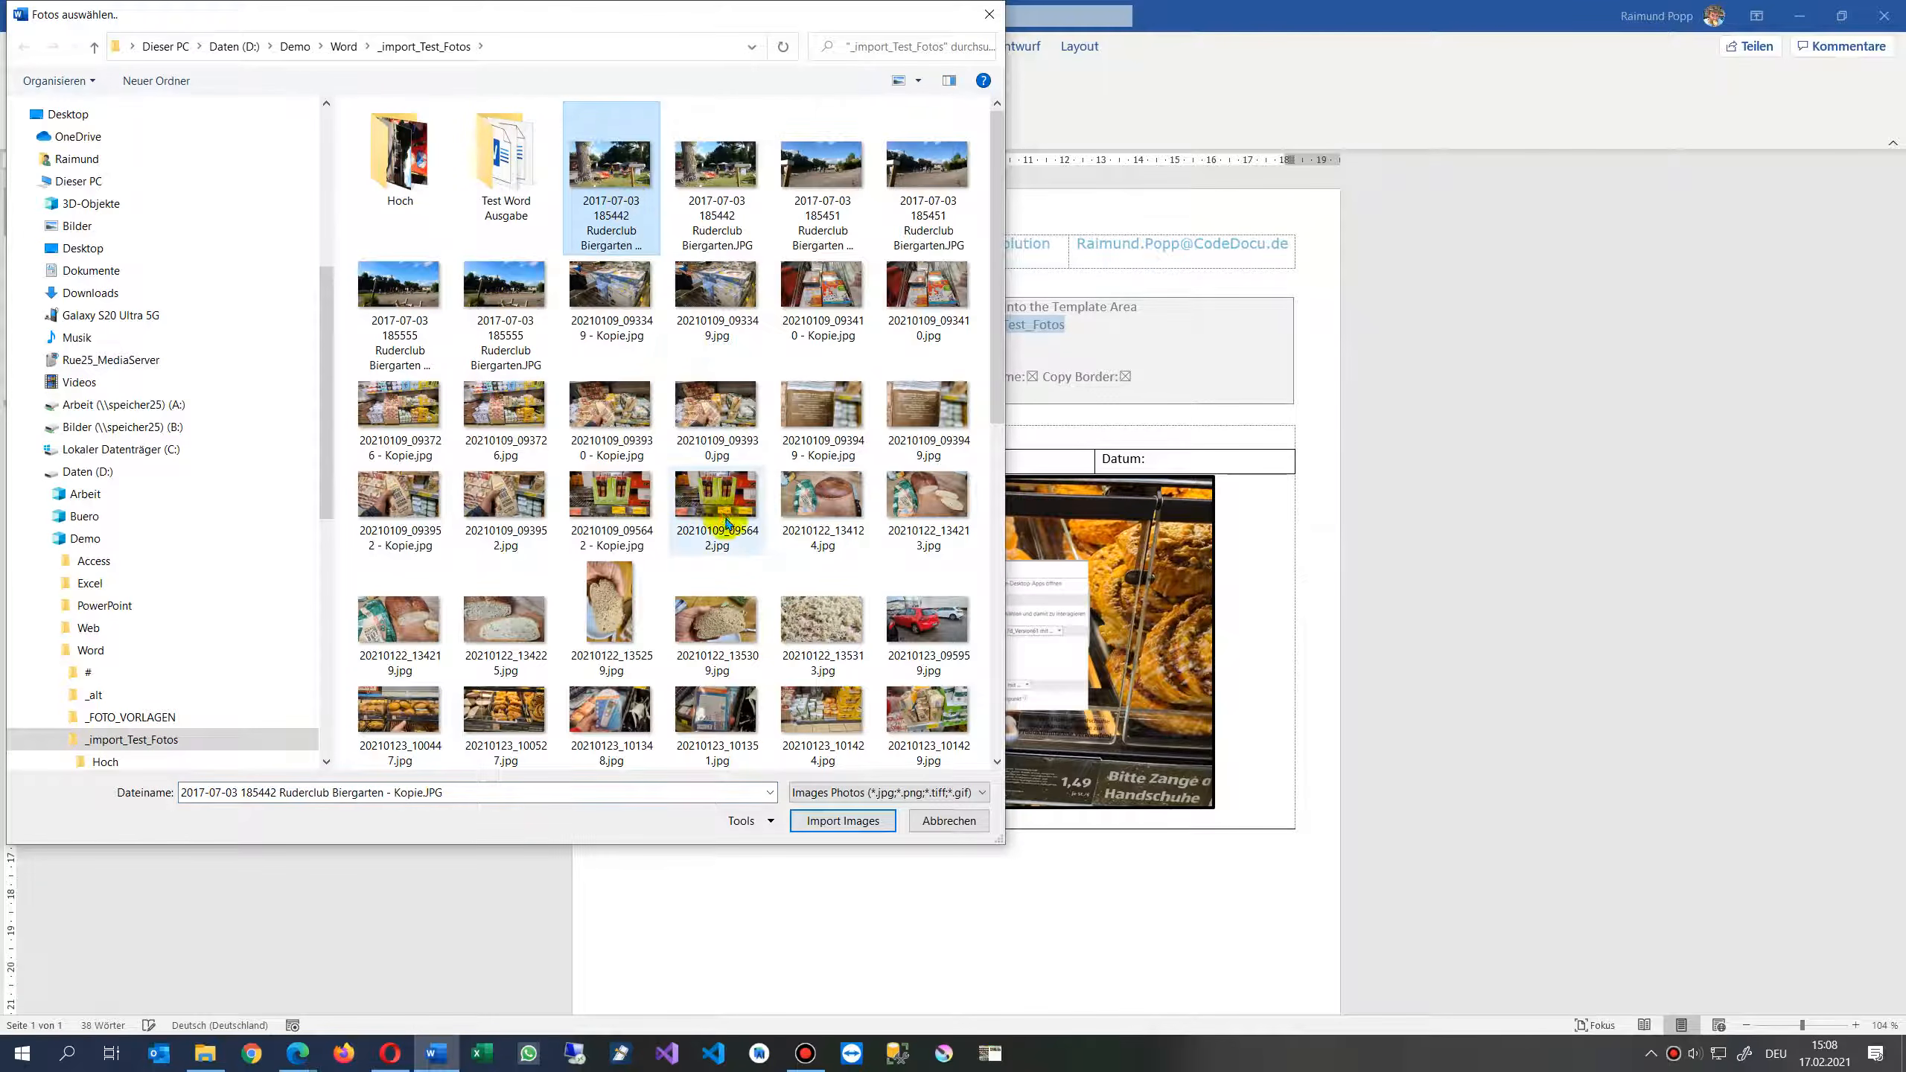
pyautogui.scroll(-3, 732, 533)
pyautogui.keyDown('shift'); pyautogui.click(631, 714); pyautogui.keyUp('shift')
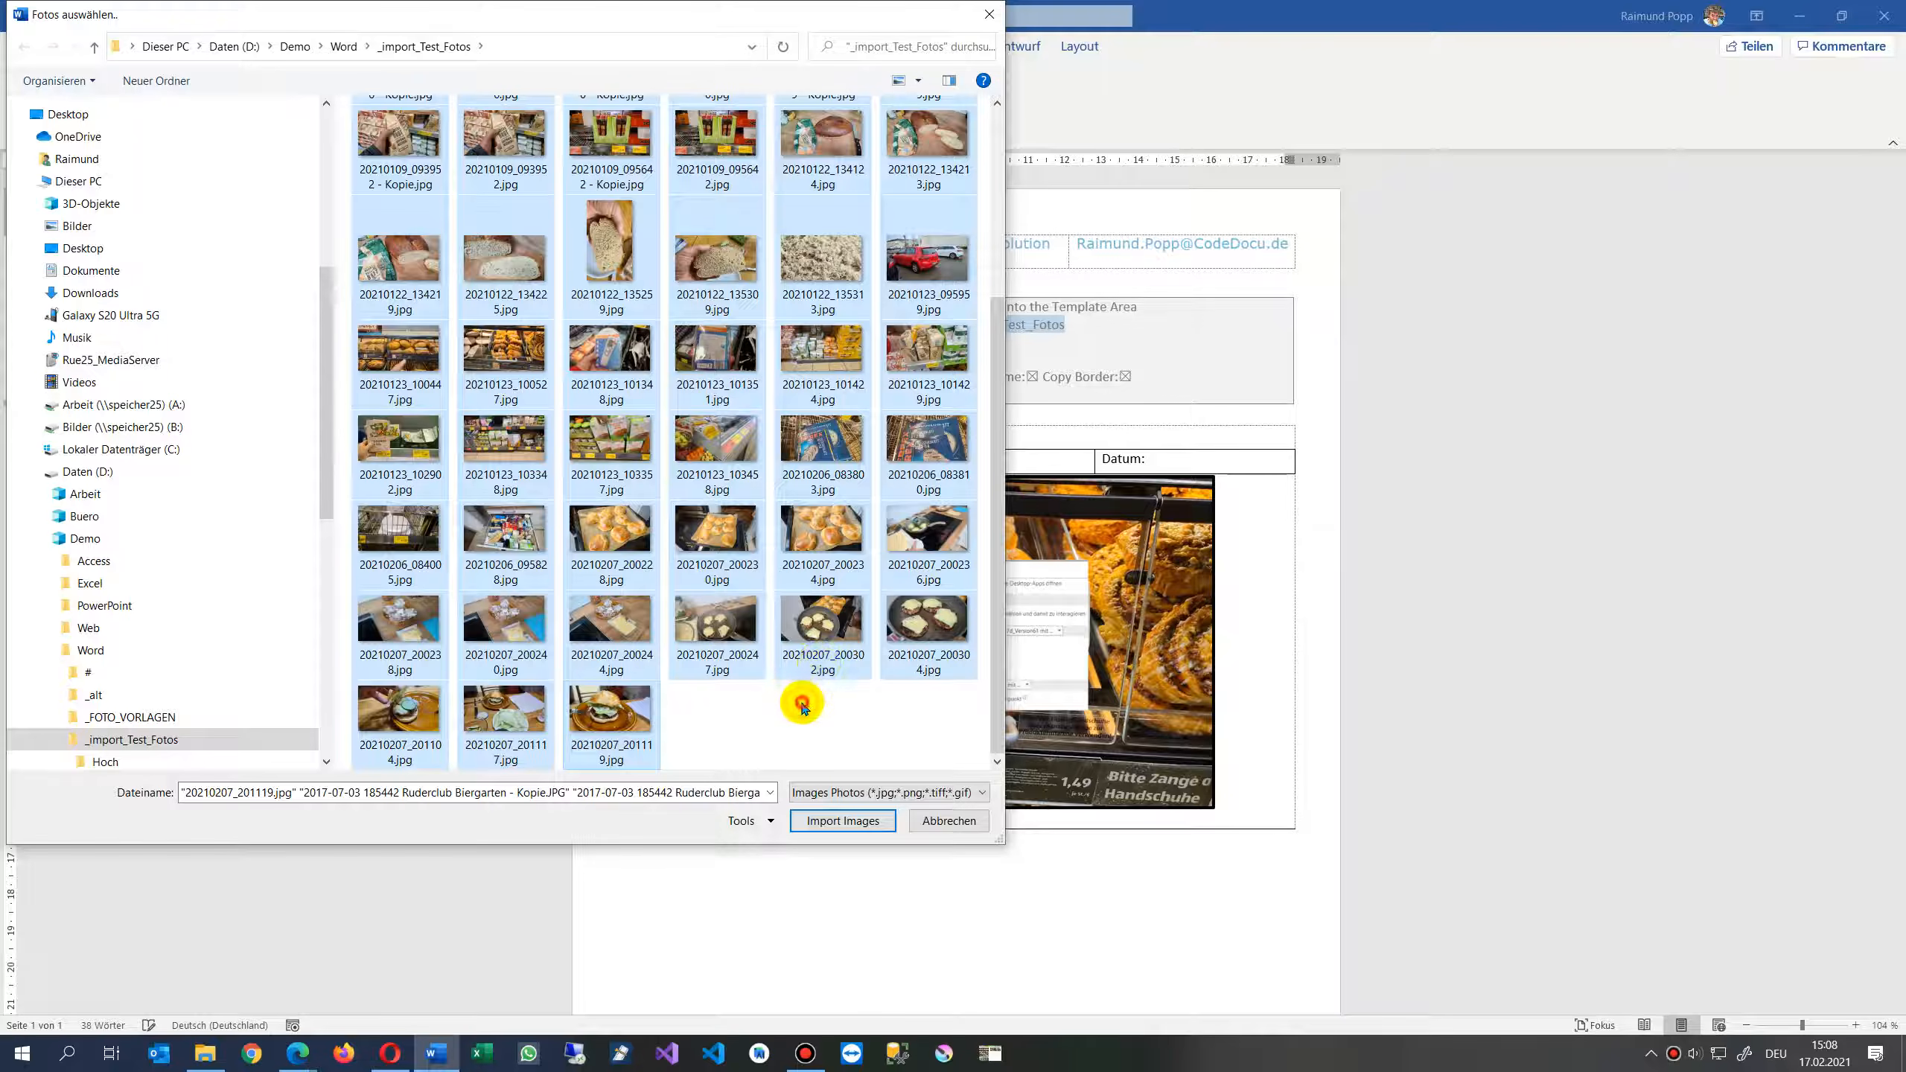
pyautogui.scroll(5, 799, 660)
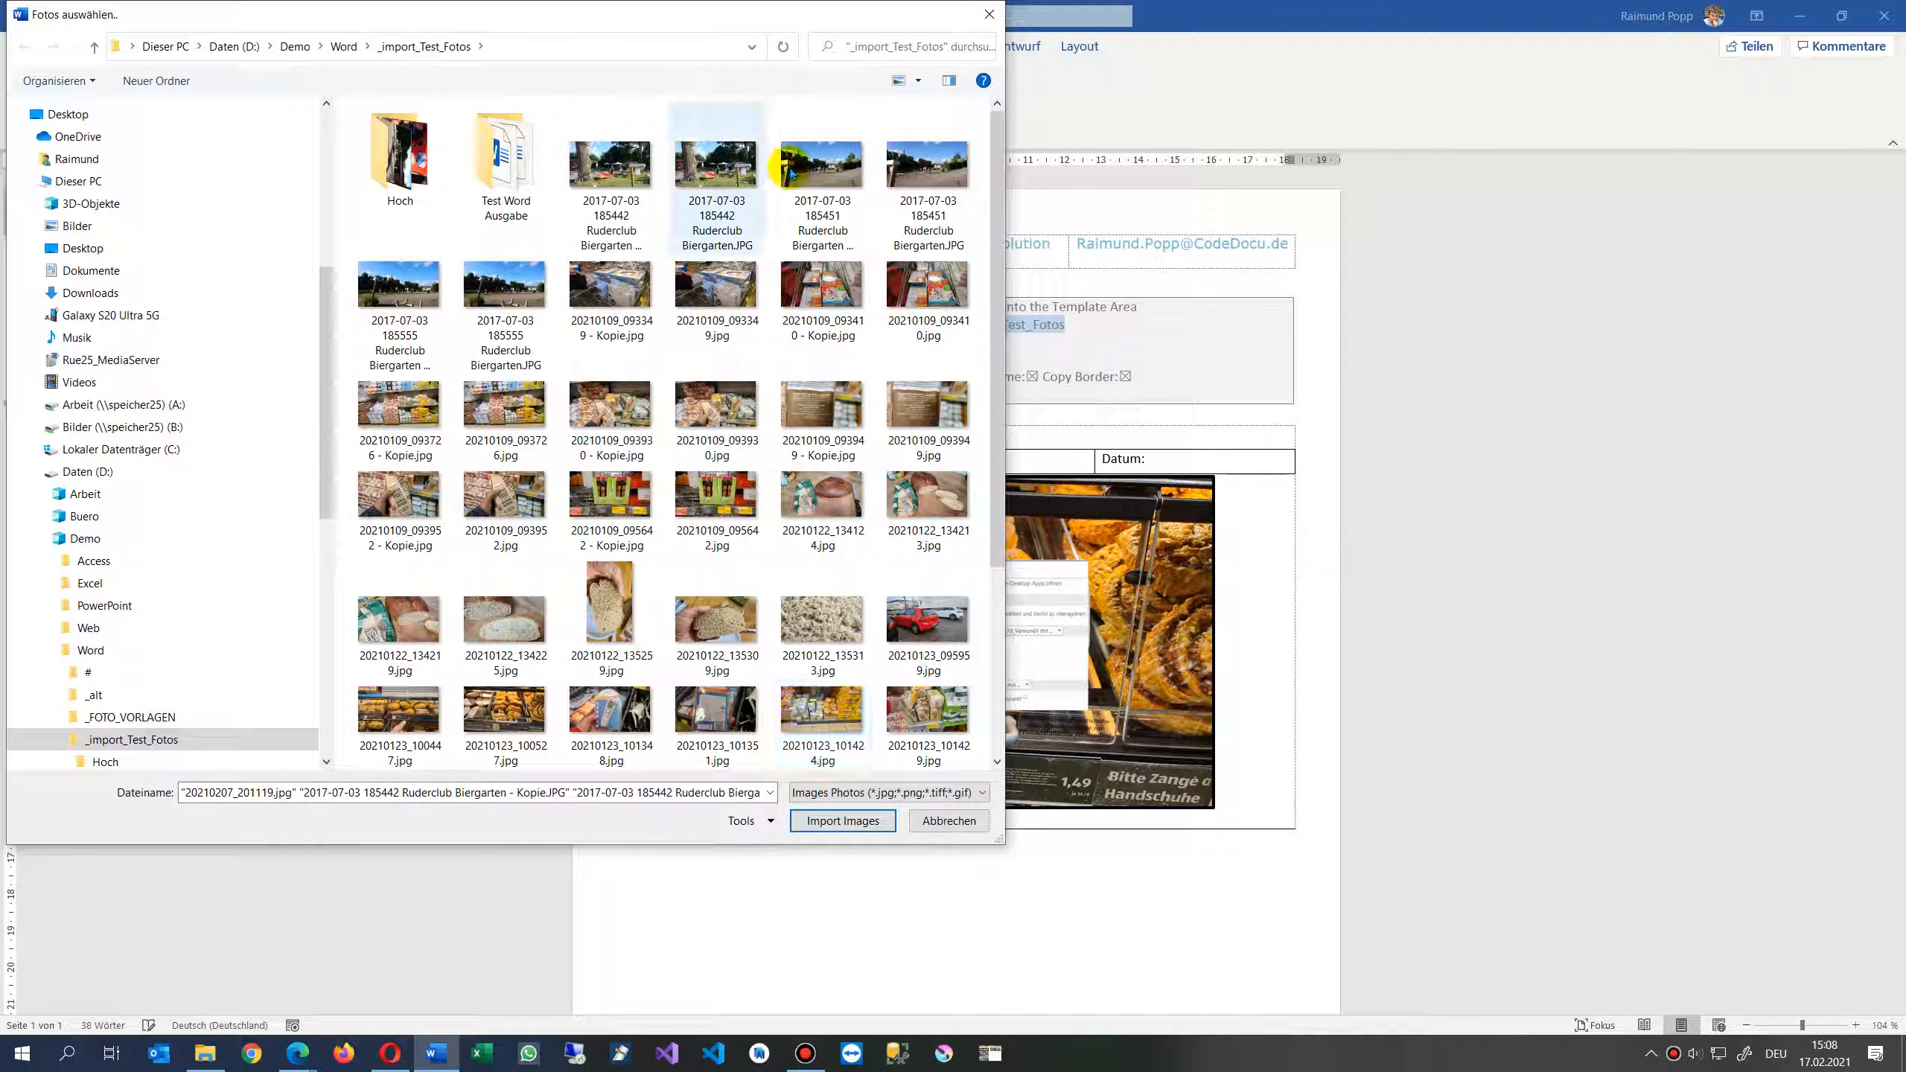
pyautogui.click(621, 277)
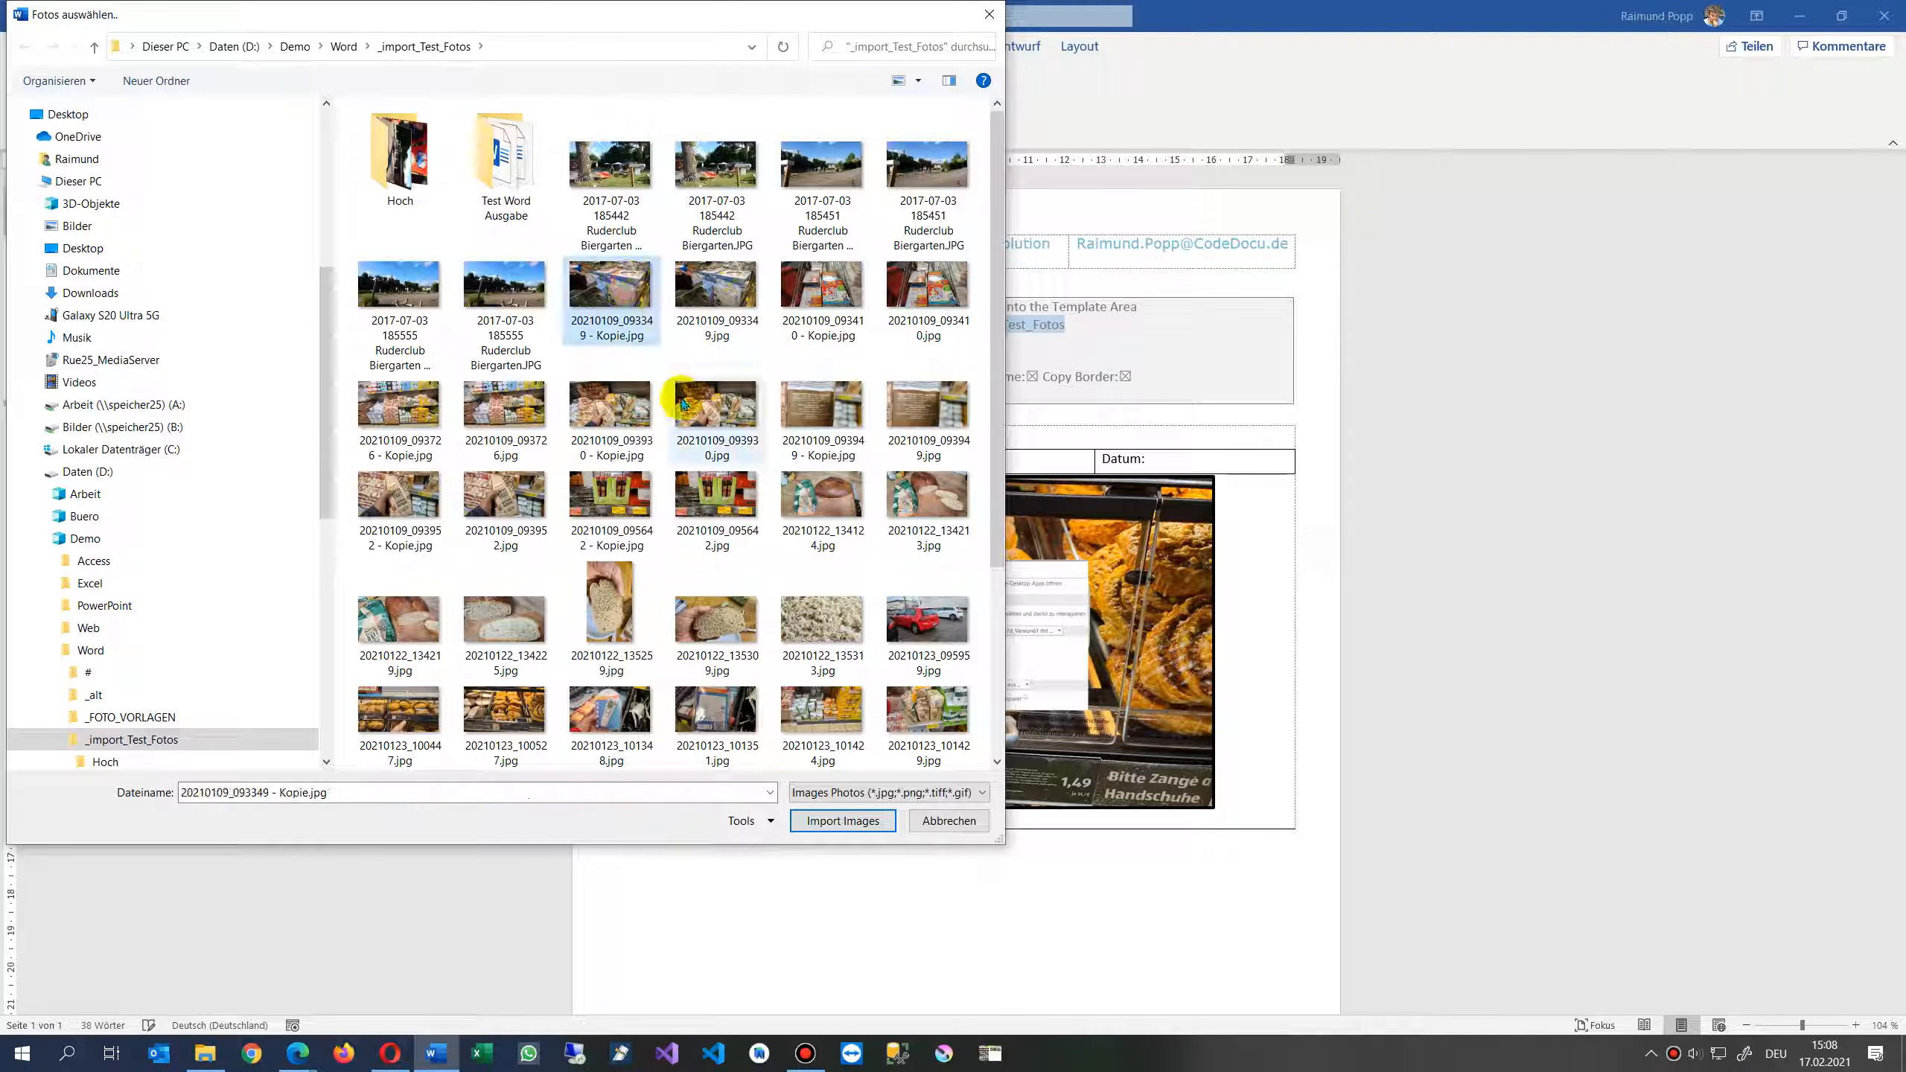
pyautogui.keyDown('ctrl'); pyautogui.click(422, 412); pyautogui.keyUp('ctrl')
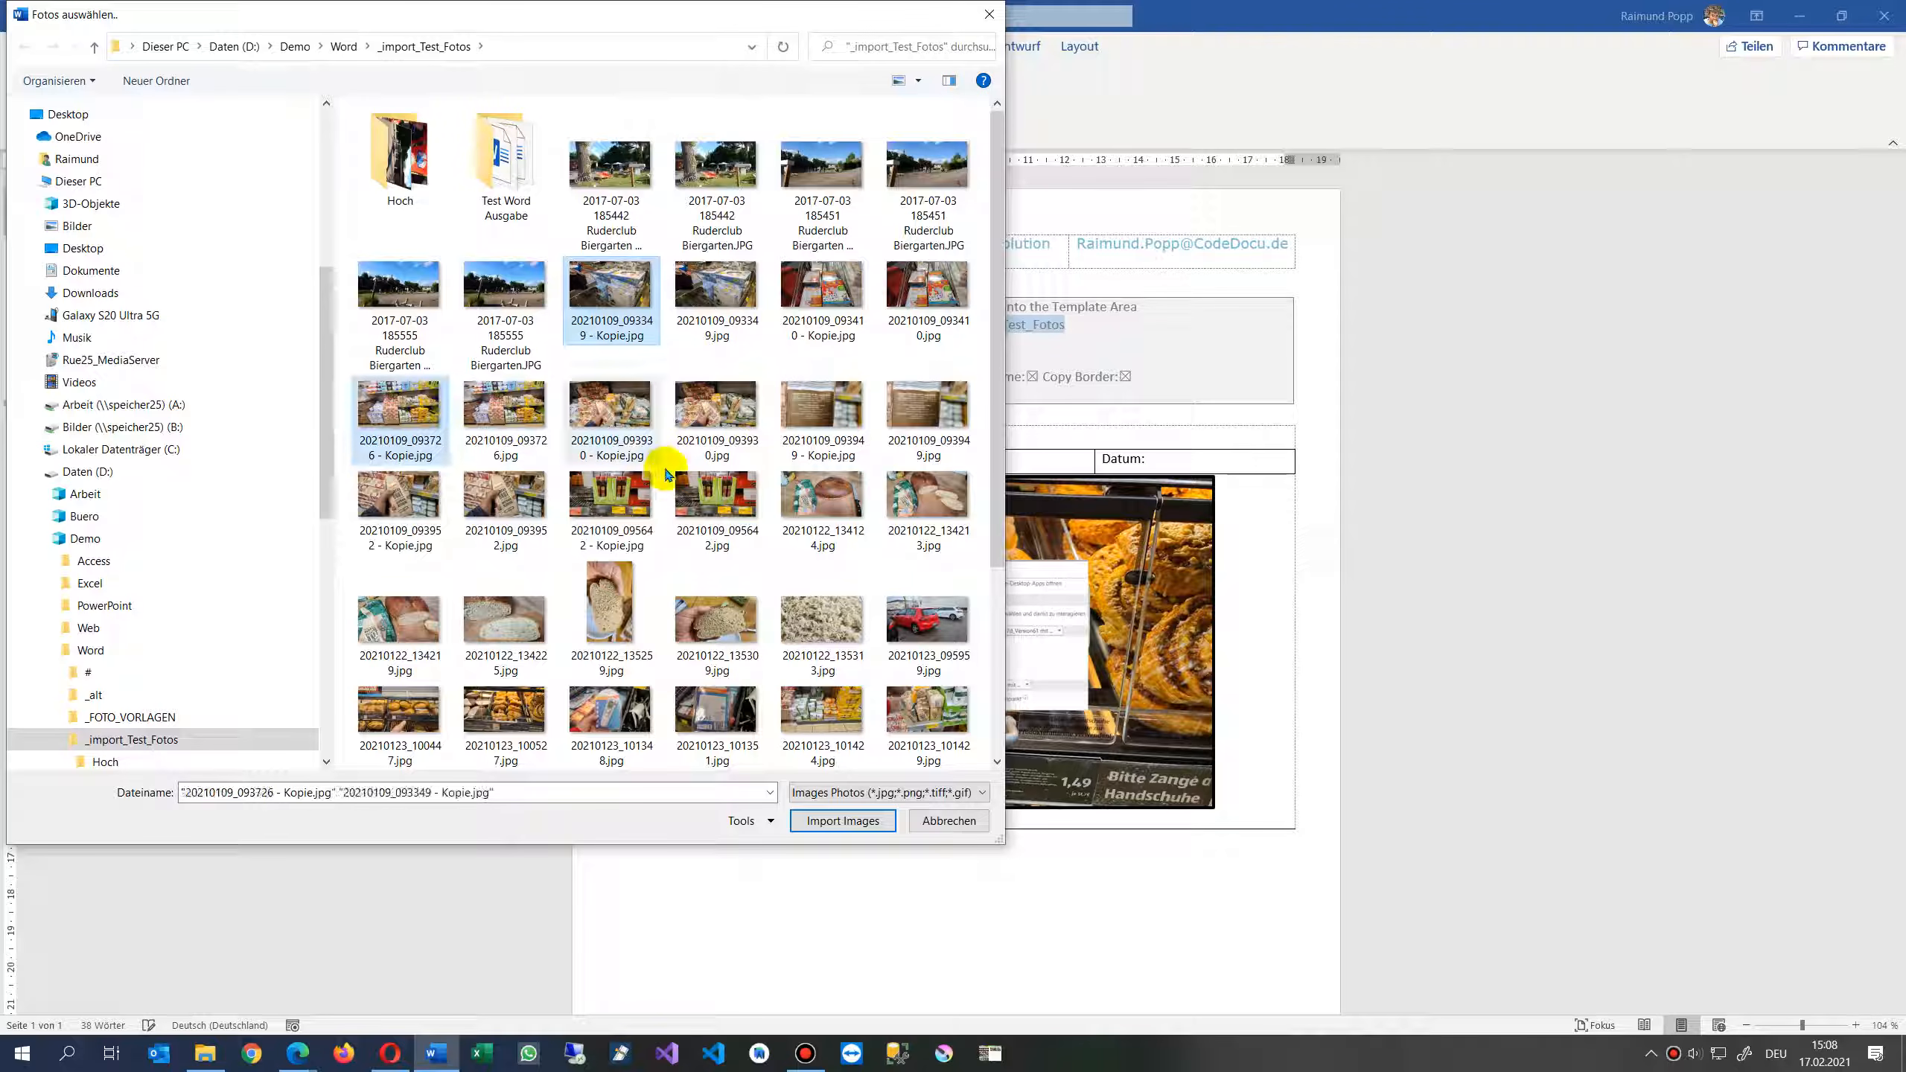
pyautogui.keyDown('ctrl'); pyautogui.click(617, 606); pyautogui.keyUp('ctrl')
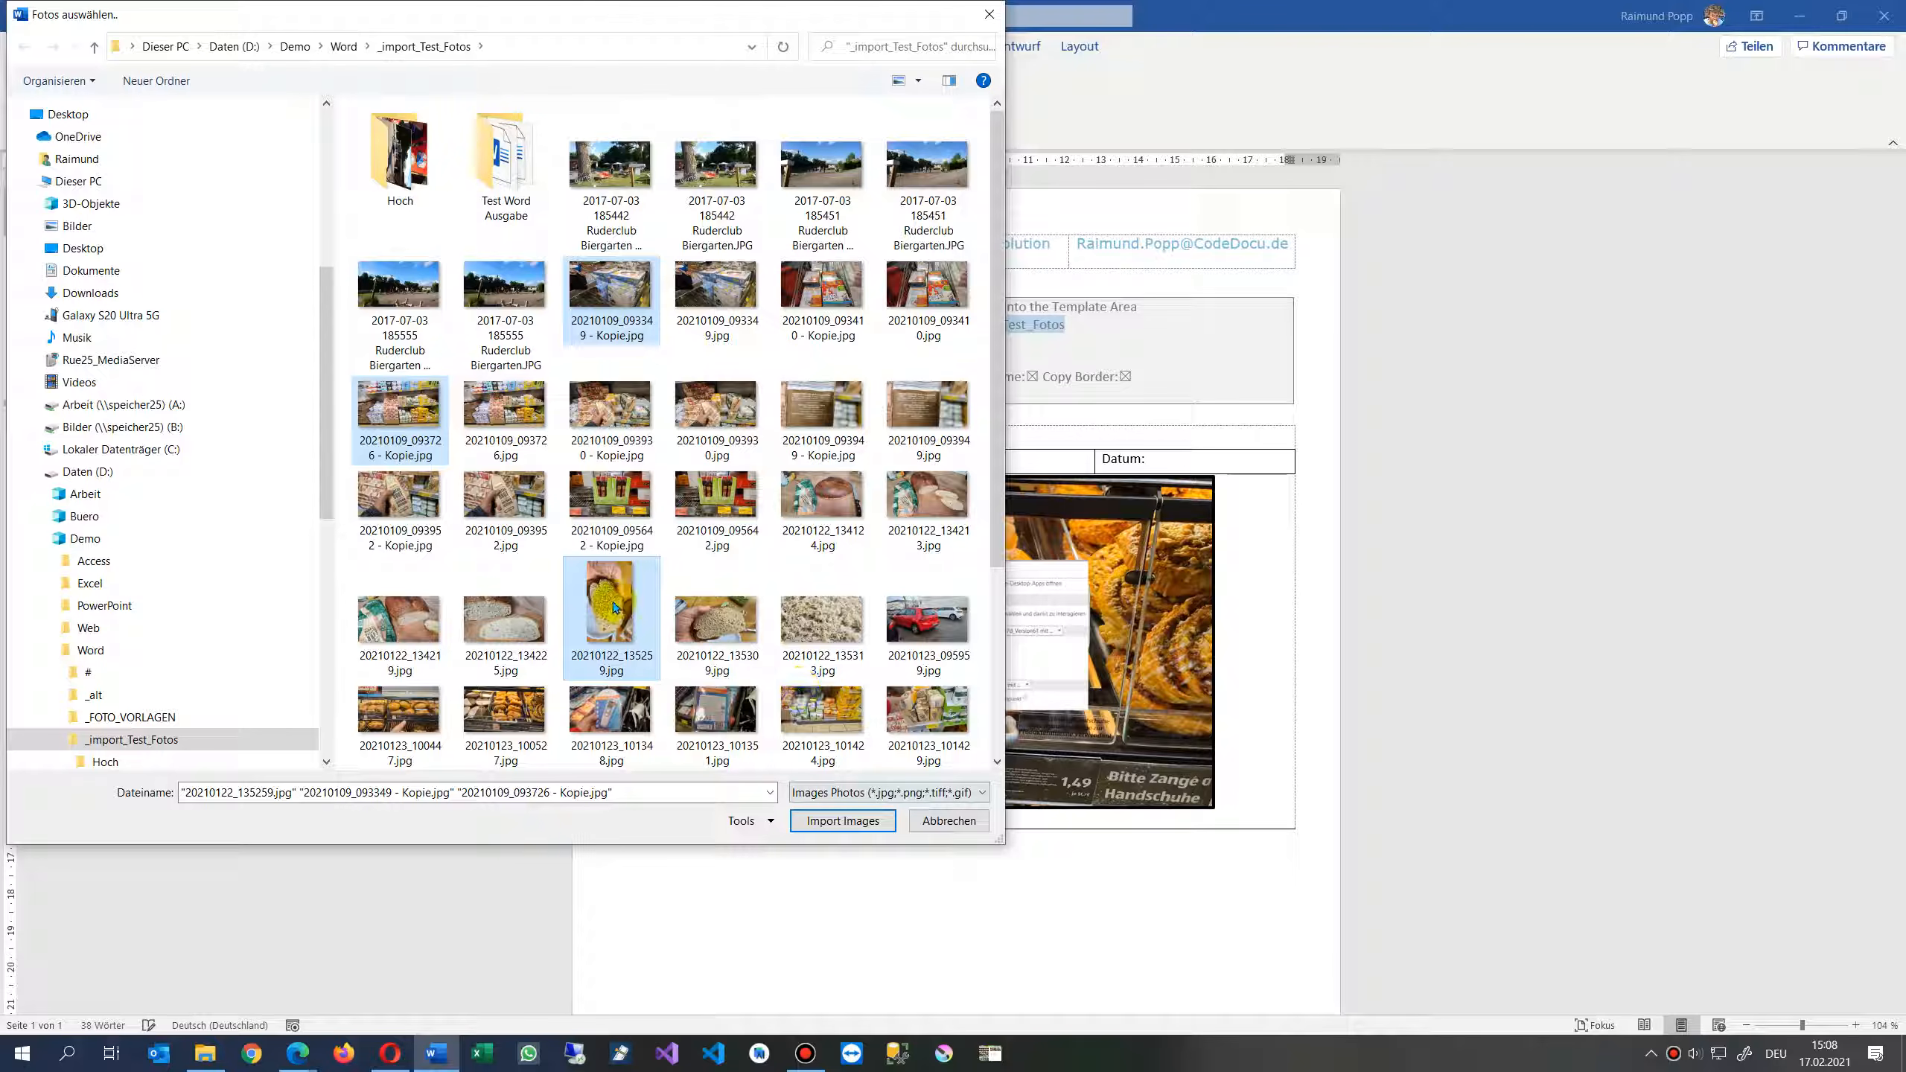
pyautogui.keyDown('ctrl'); pyautogui.click(612, 609); pyautogui.keyUp('ctrl')
pyautogui.keyDown('ctrl'); pyautogui.click(826, 630); pyautogui.keyUp('ctrl')
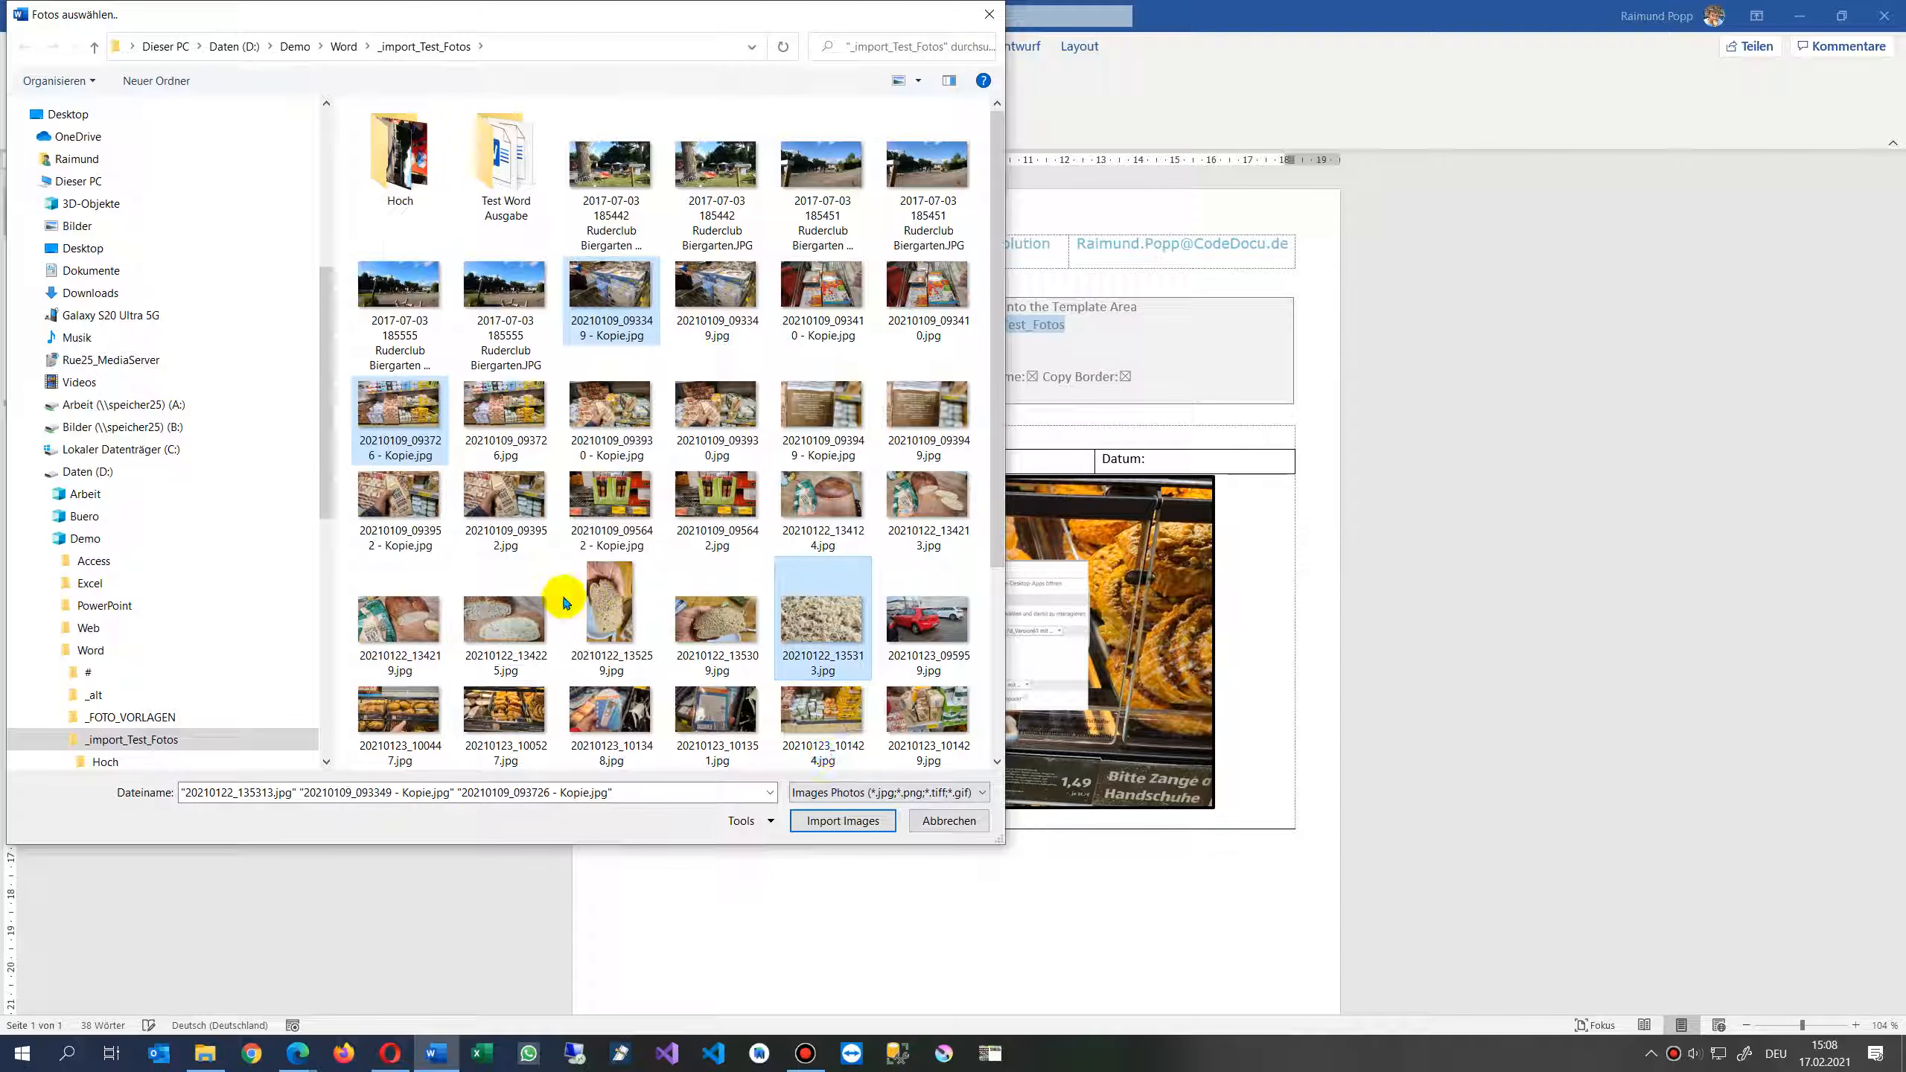
pyautogui.keyDown('ctrl'); pyautogui.click(504, 619); pyautogui.keyUp('ctrl')
pyautogui.keyDown('ctrl'); pyautogui.click(399, 619); pyautogui.keyUp('ctrl')
pyautogui.click(817, 820)
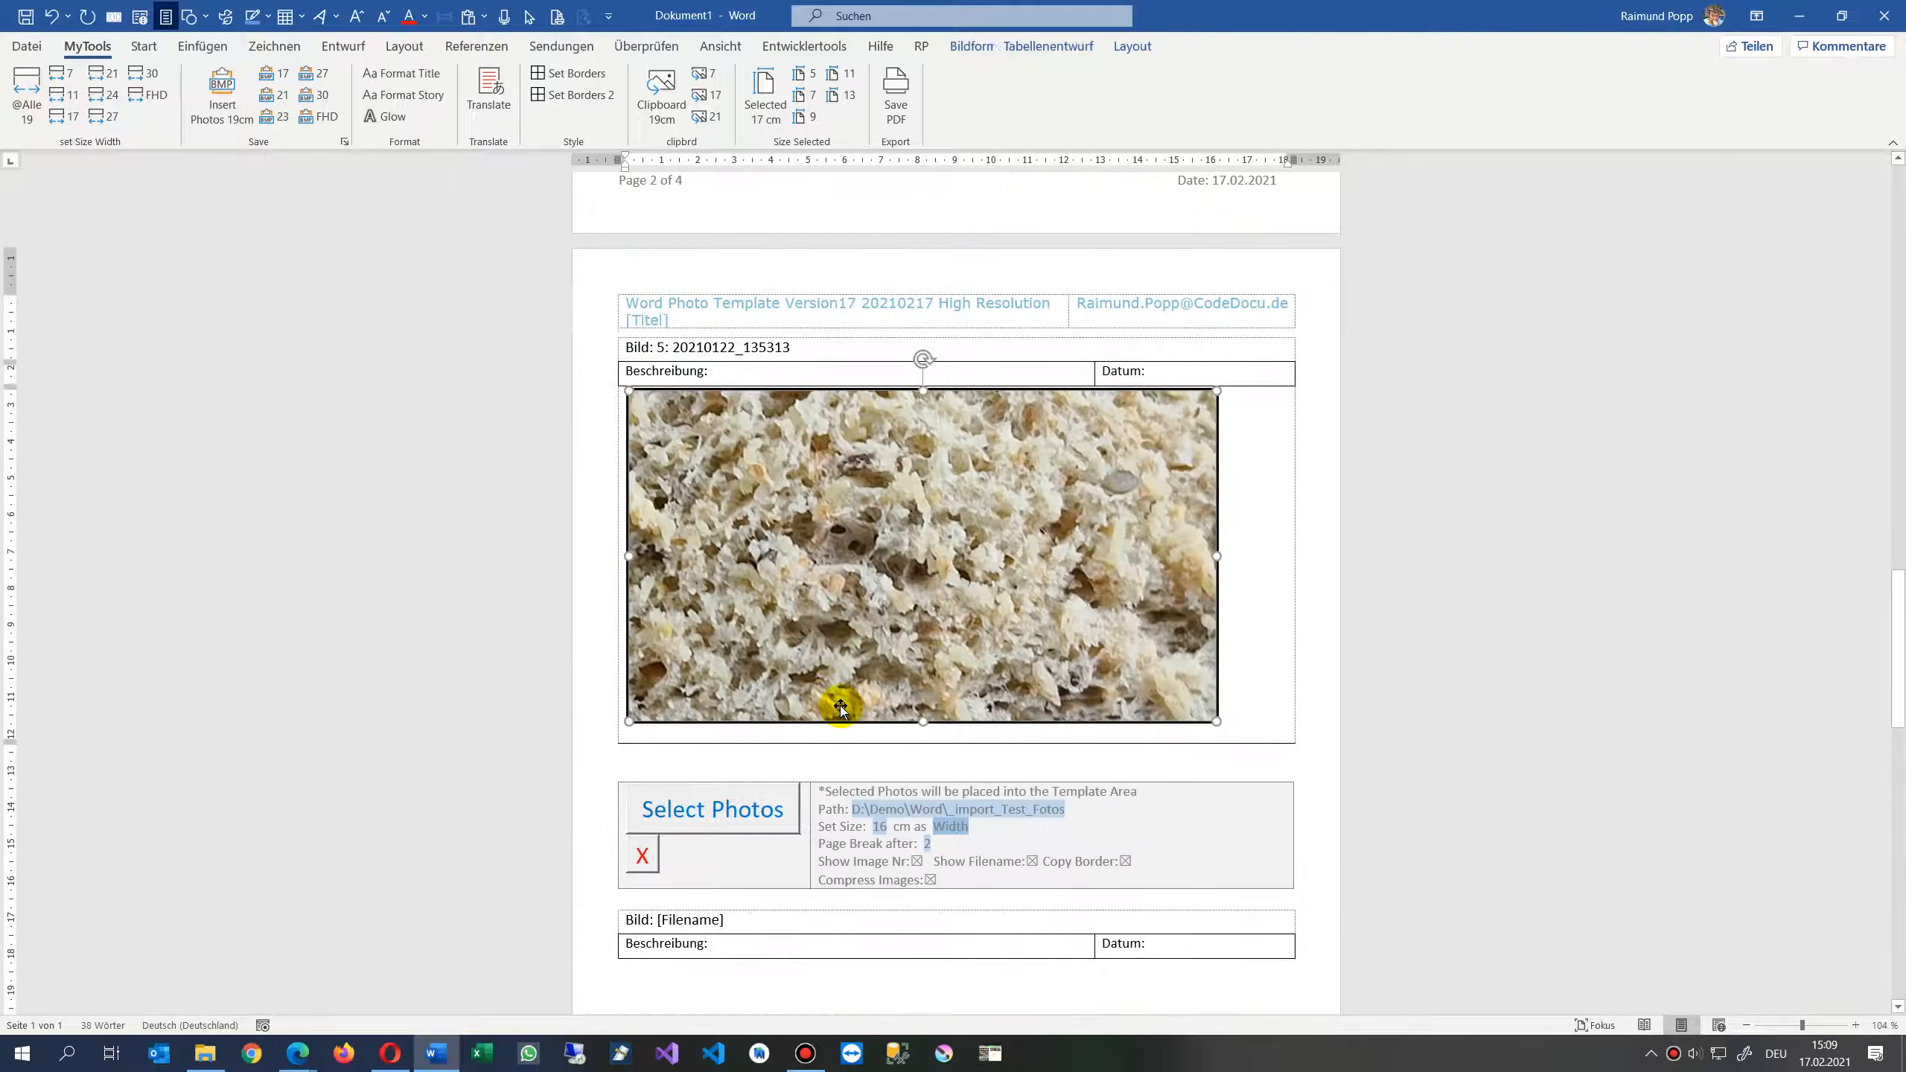
# - Scroll through the imported photos to review the generated pages
pyautogui.scroll(10, 840, 705)
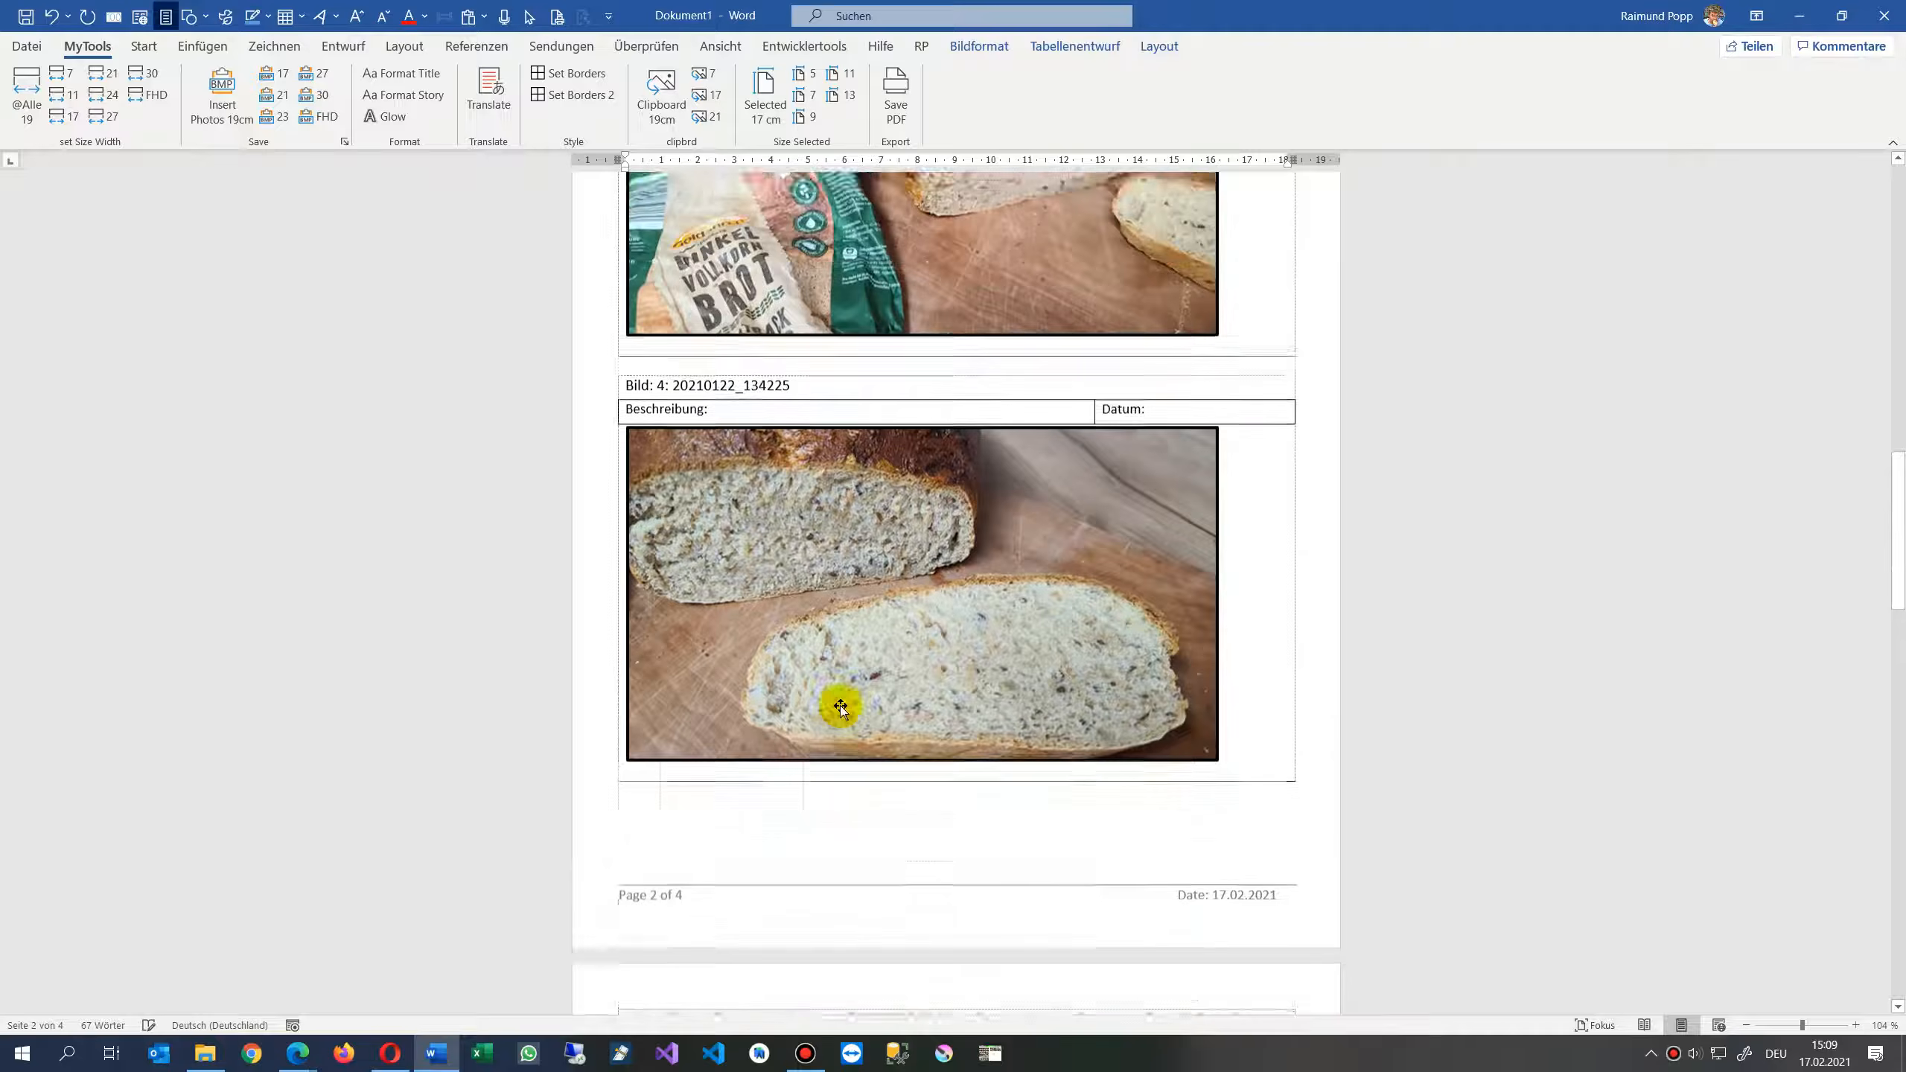
pyautogui.scroll(5, 806, 542)
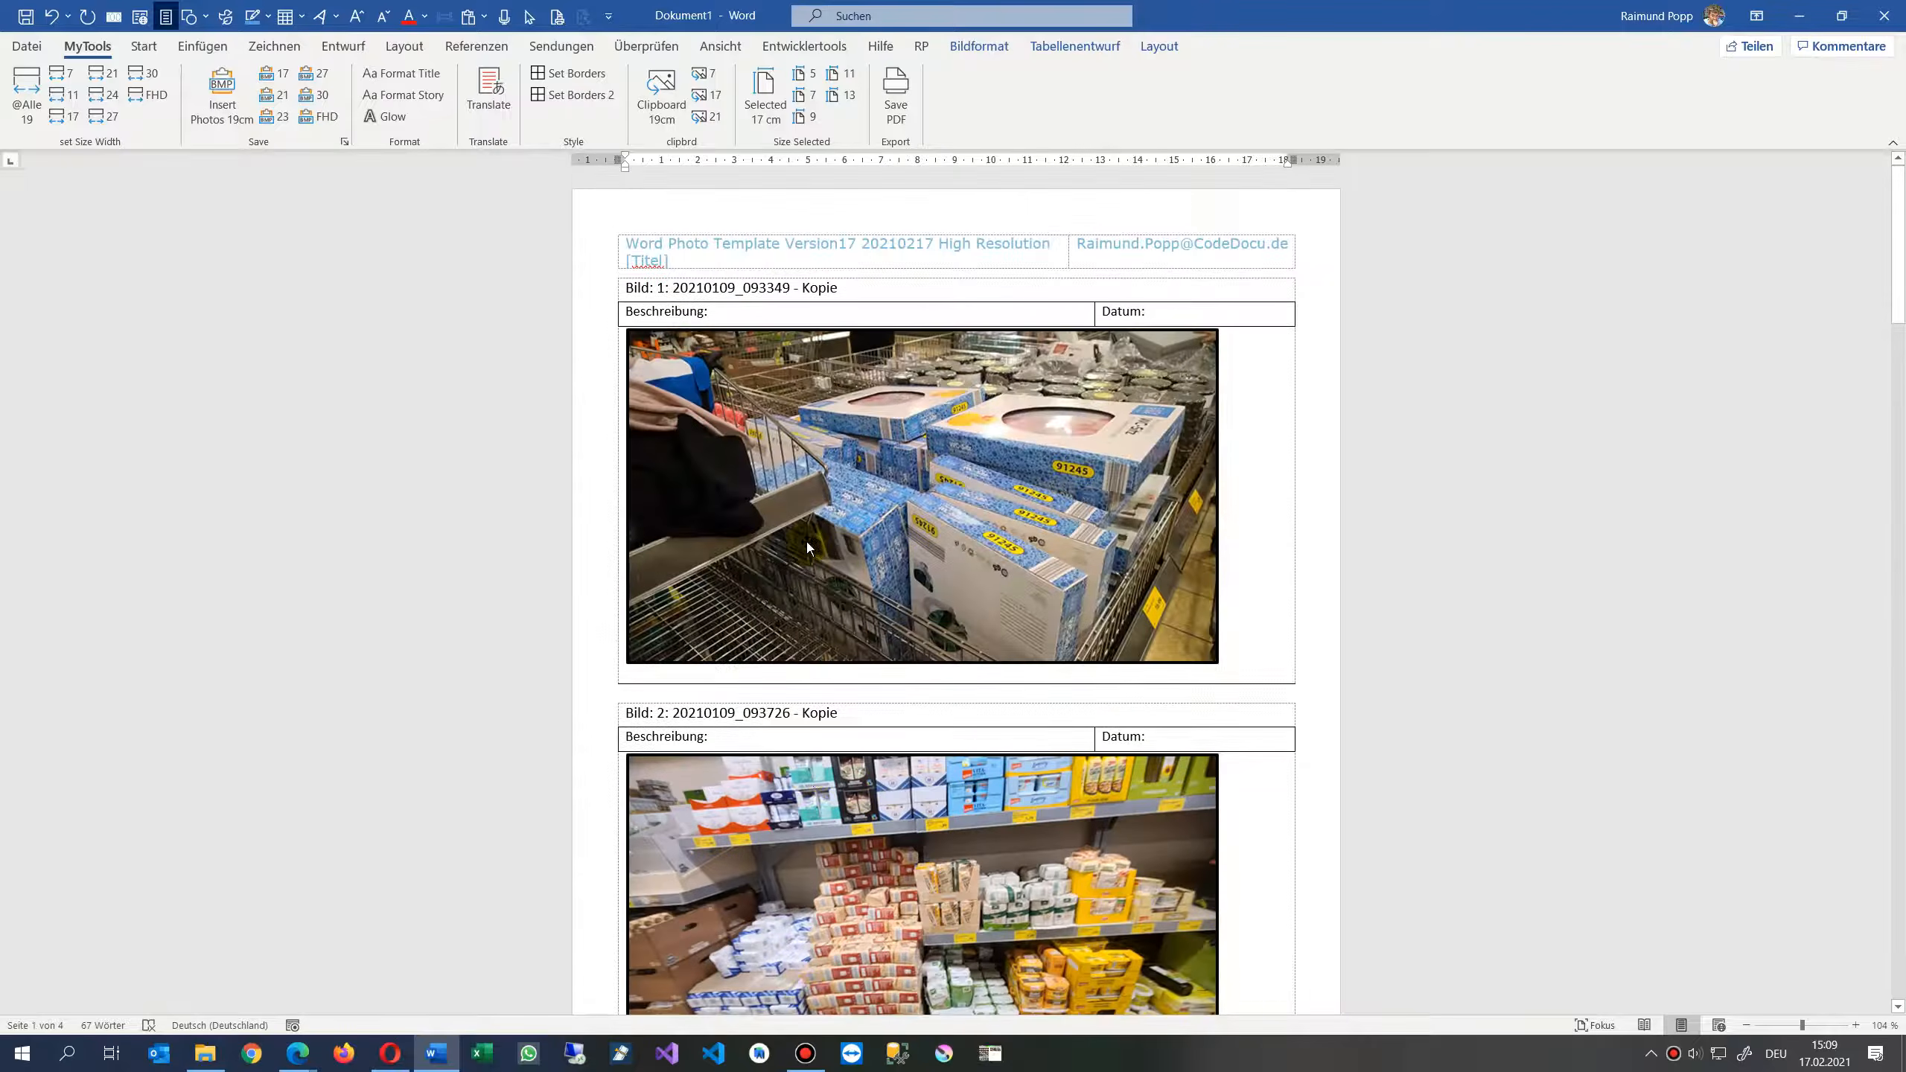
pyautogui.click(932, 469)
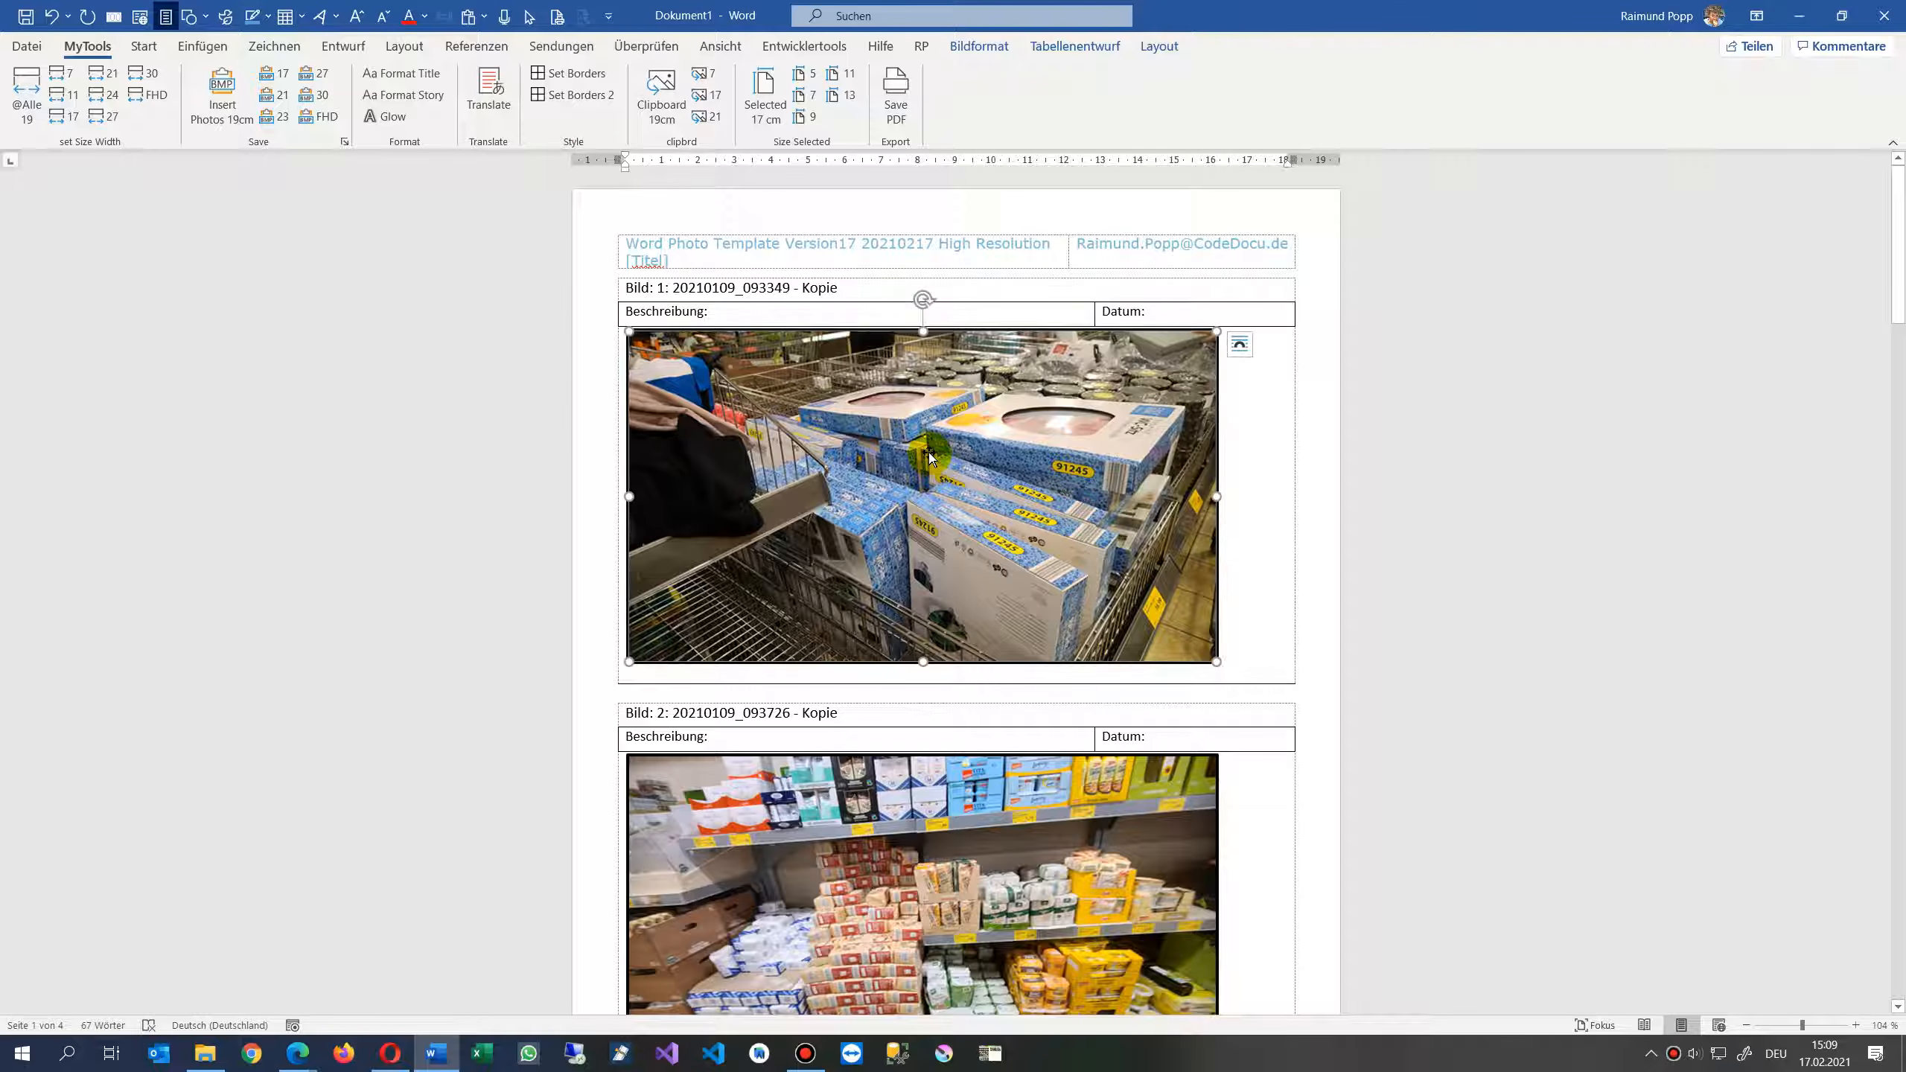
pyautogui.scroll(-20, 931, 458)
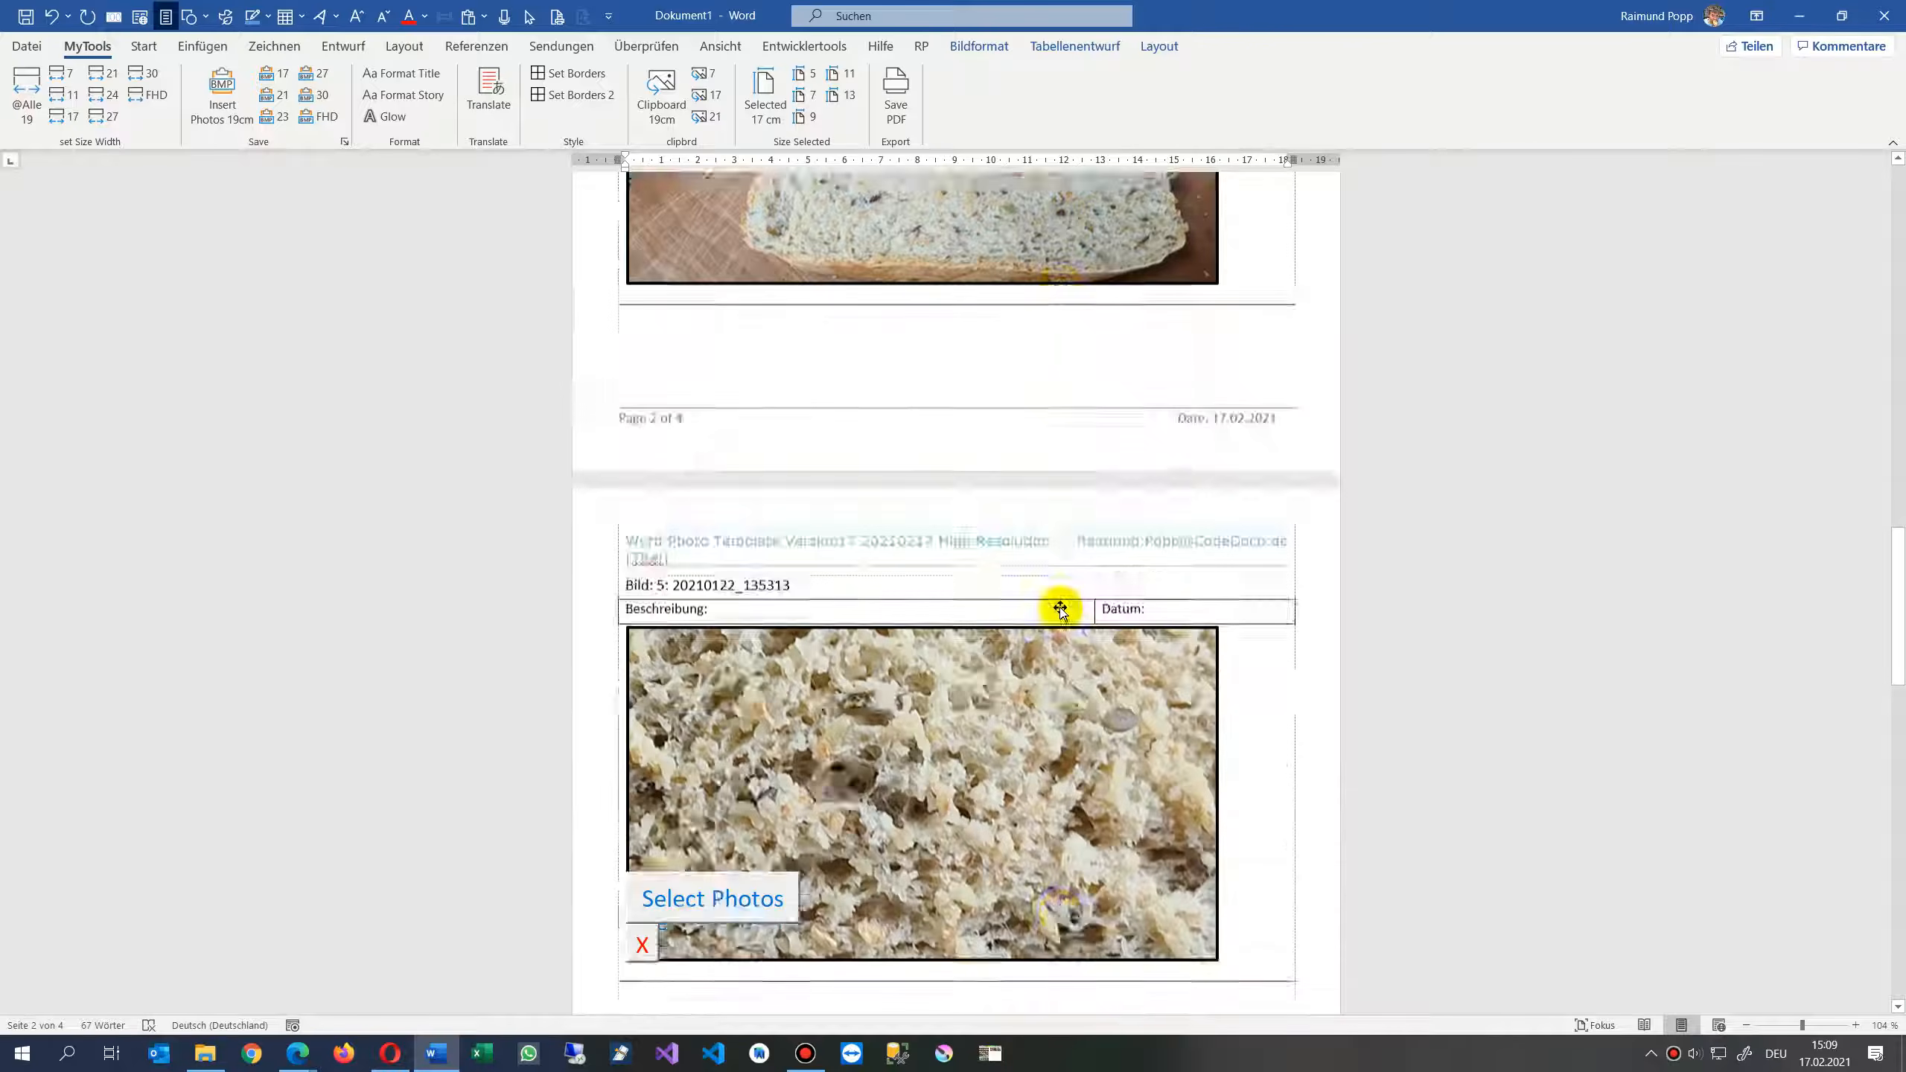
pyautogui.scroll(-4, 1060, 610)
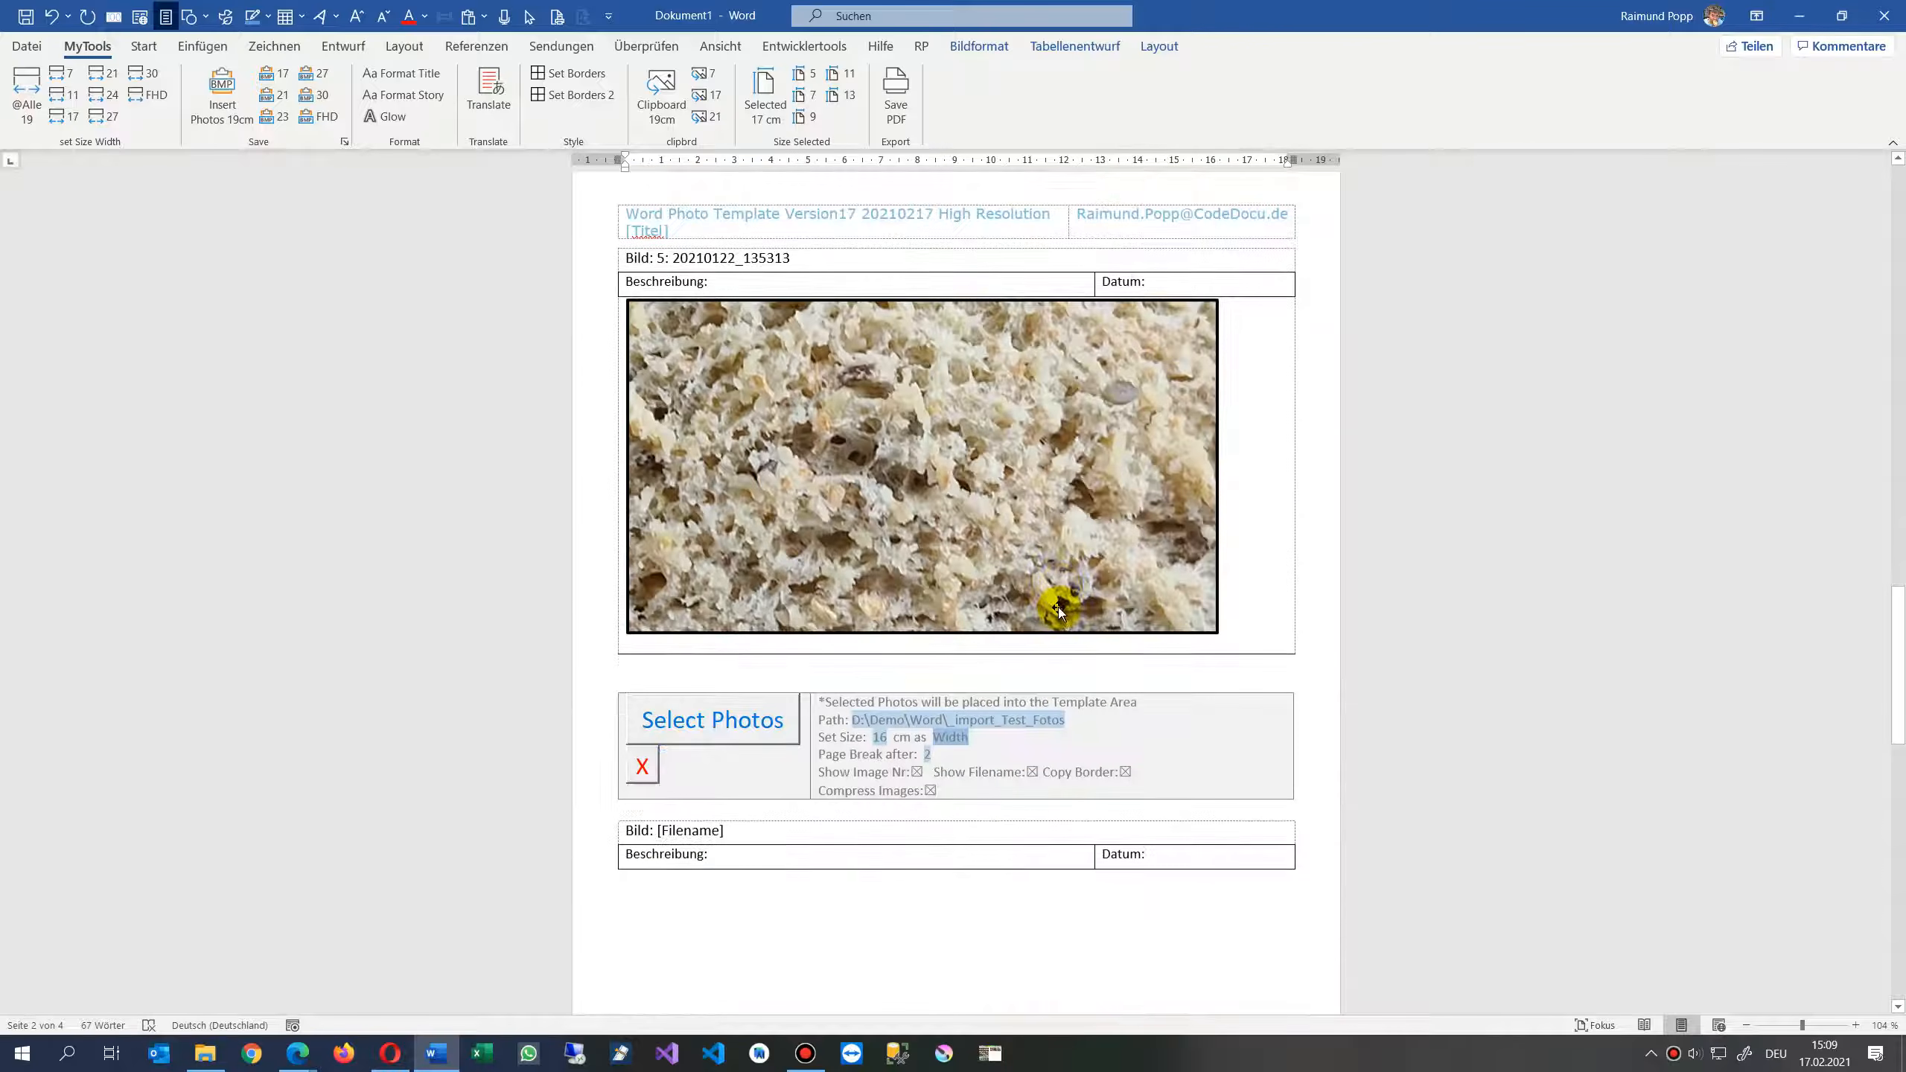
# - Delete the Select Photos settings area and the empty template table after the last photo
pyautogui.click(641, 765)
pyautogui.moveTo(1046, 684); pyautogui.dragTo(489, 689)
pyautogui.press('Delete')
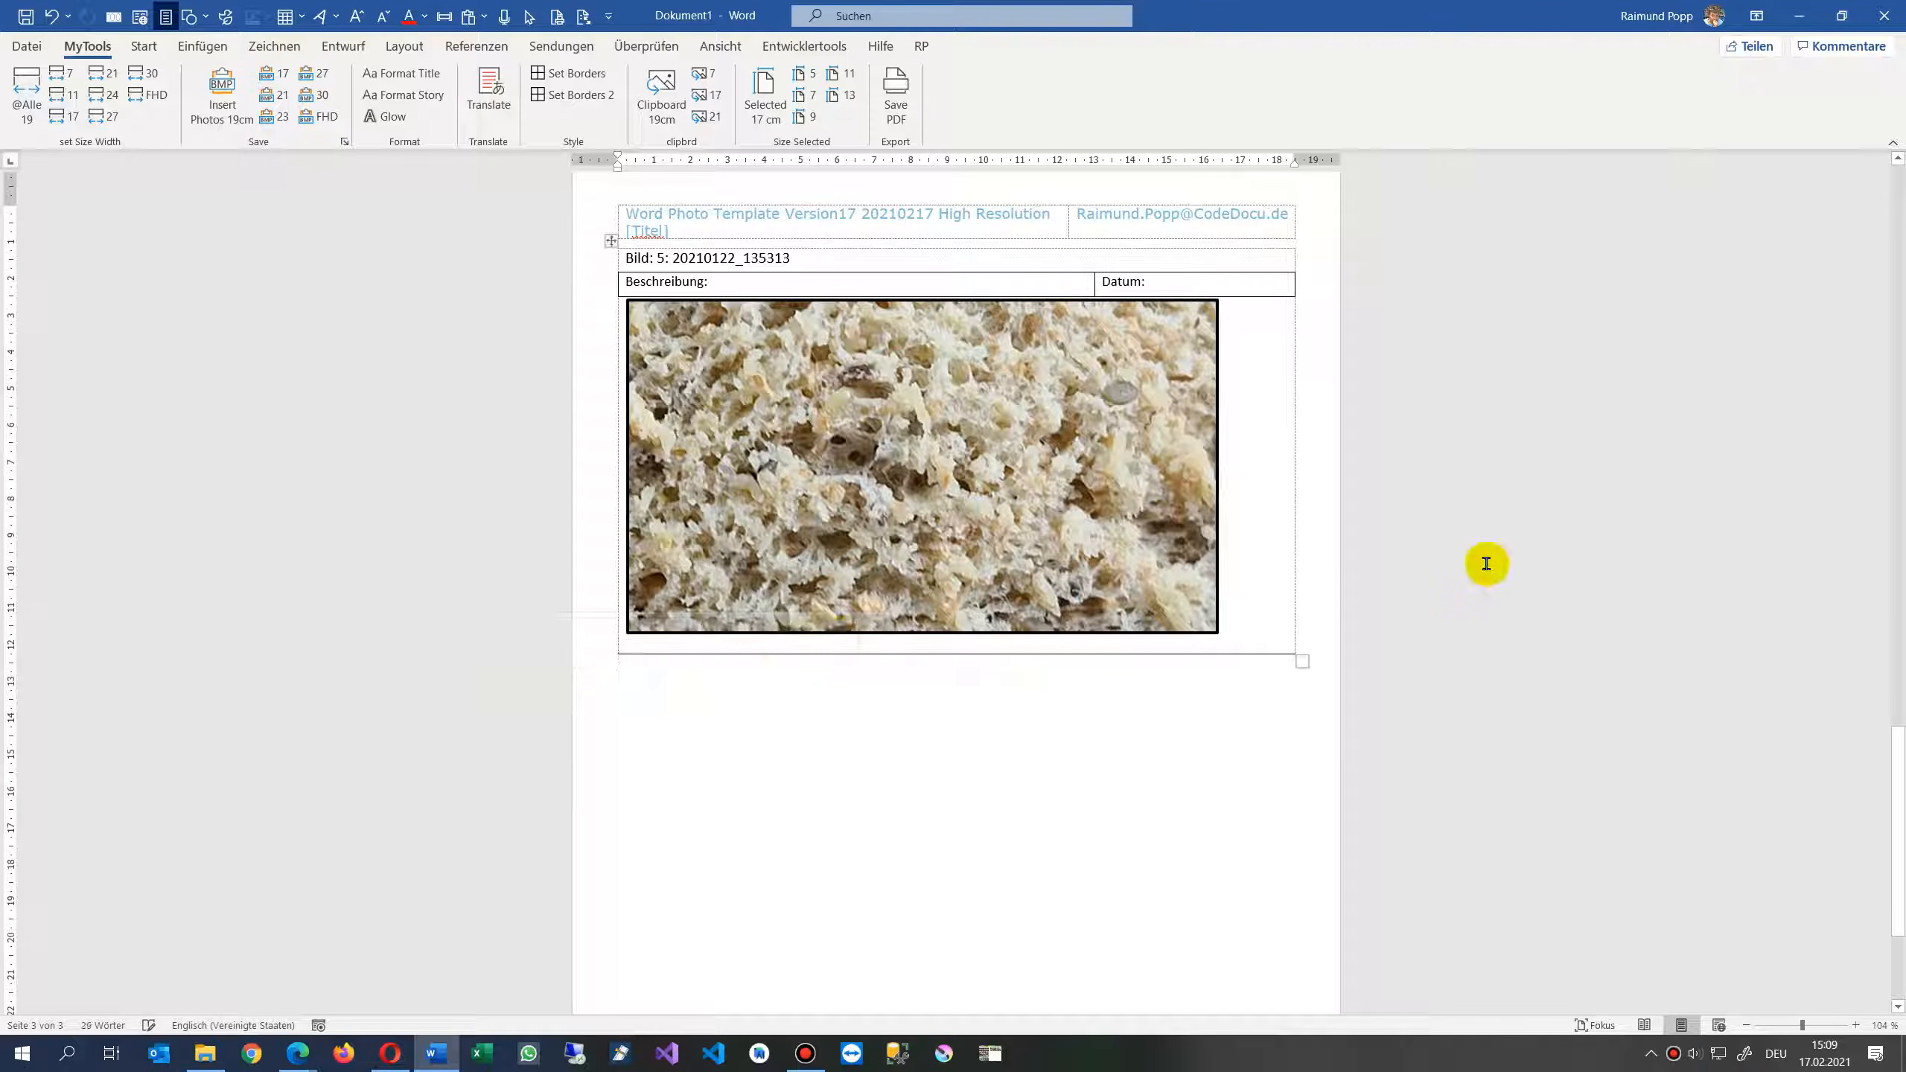
# - Close the generated photo document without saving it
pyautogui.scroll(20, 1474, 559)
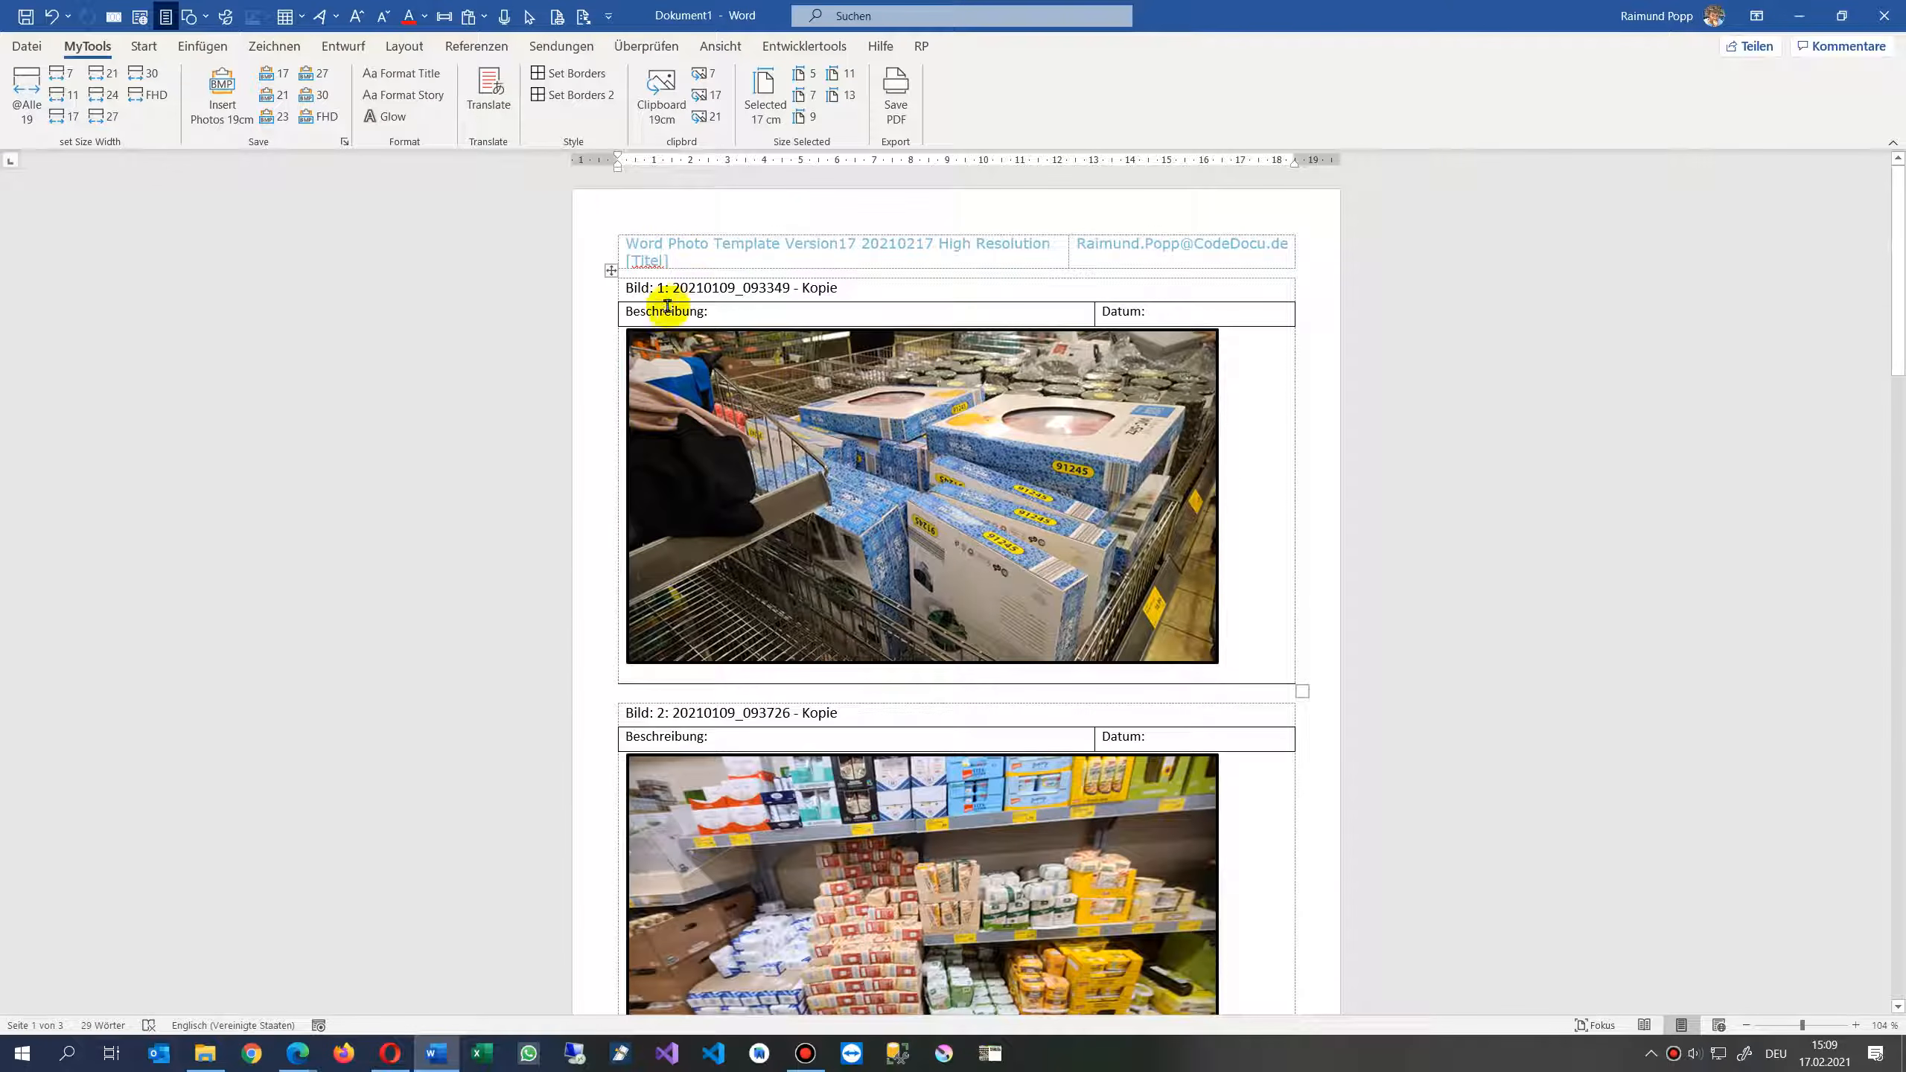
pyautogui.click(662, 256)
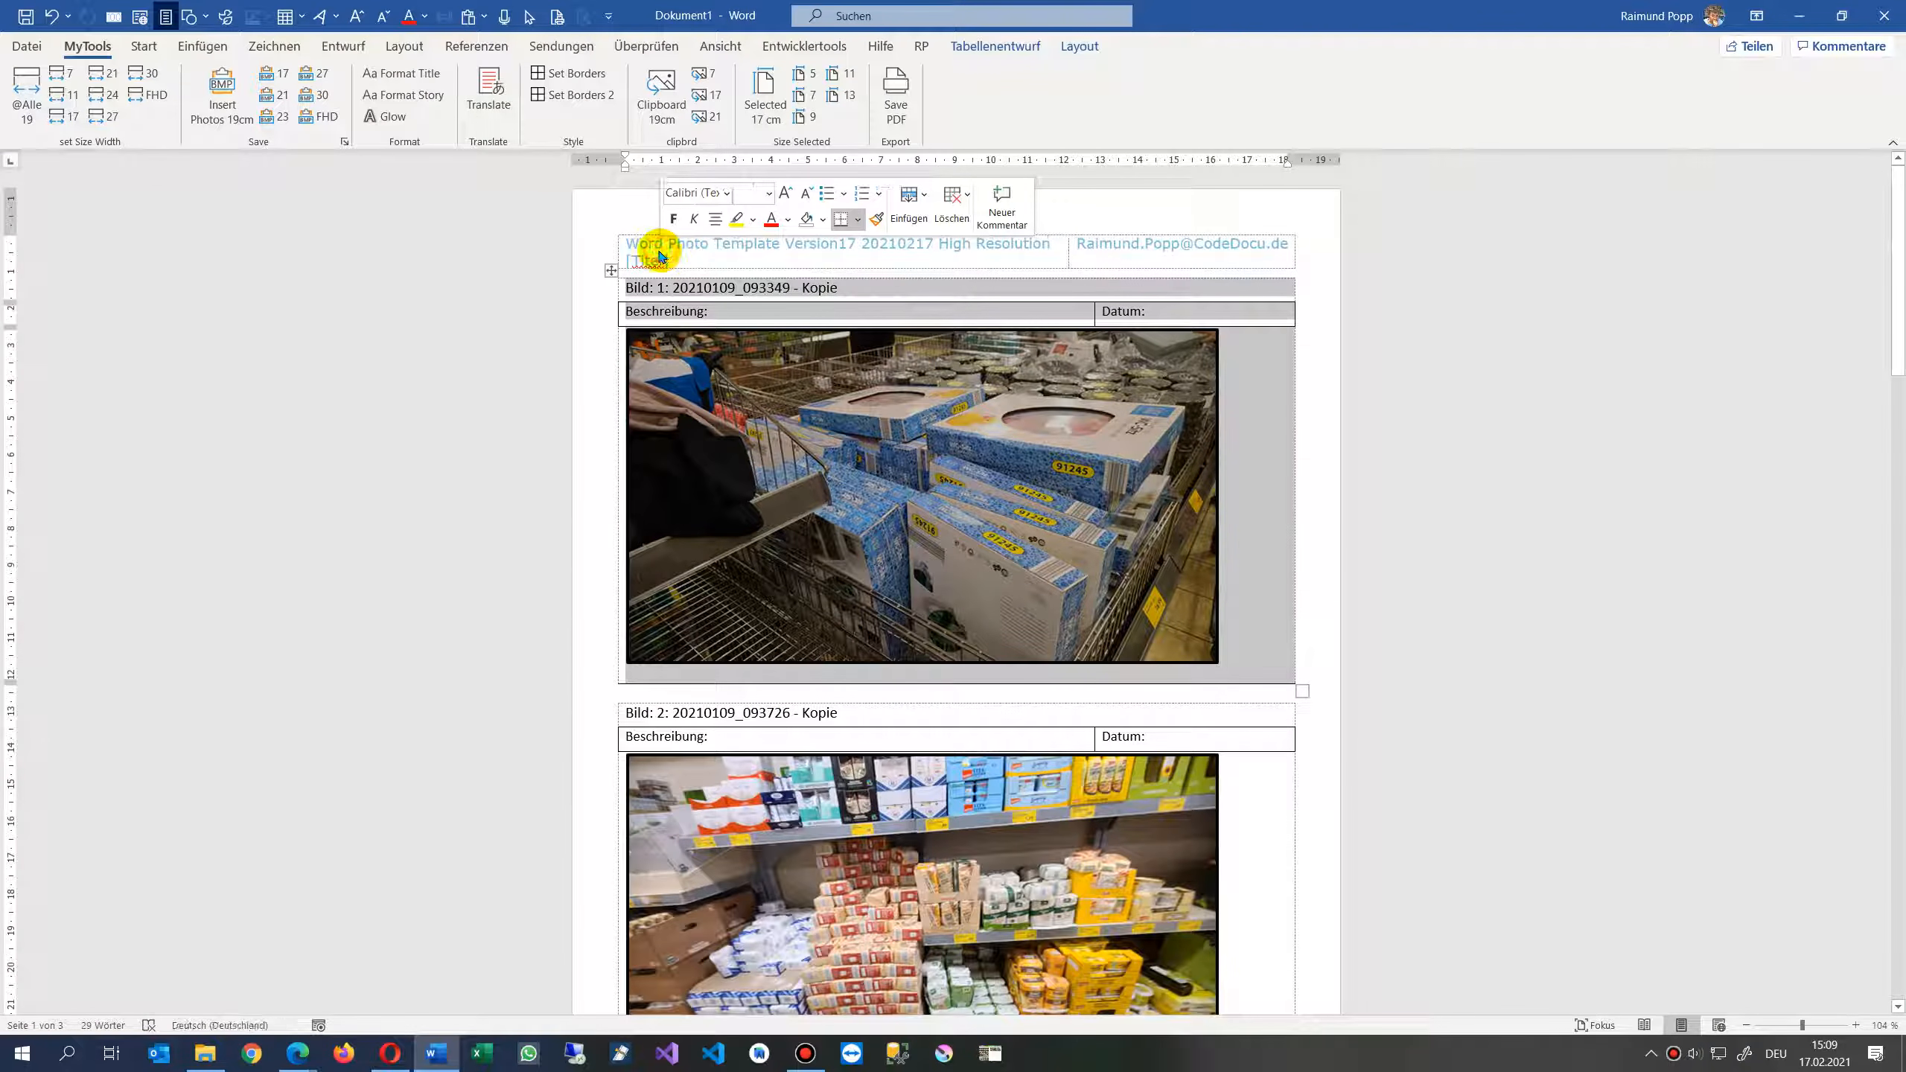
pyautogui.doubleClick(662, 255)
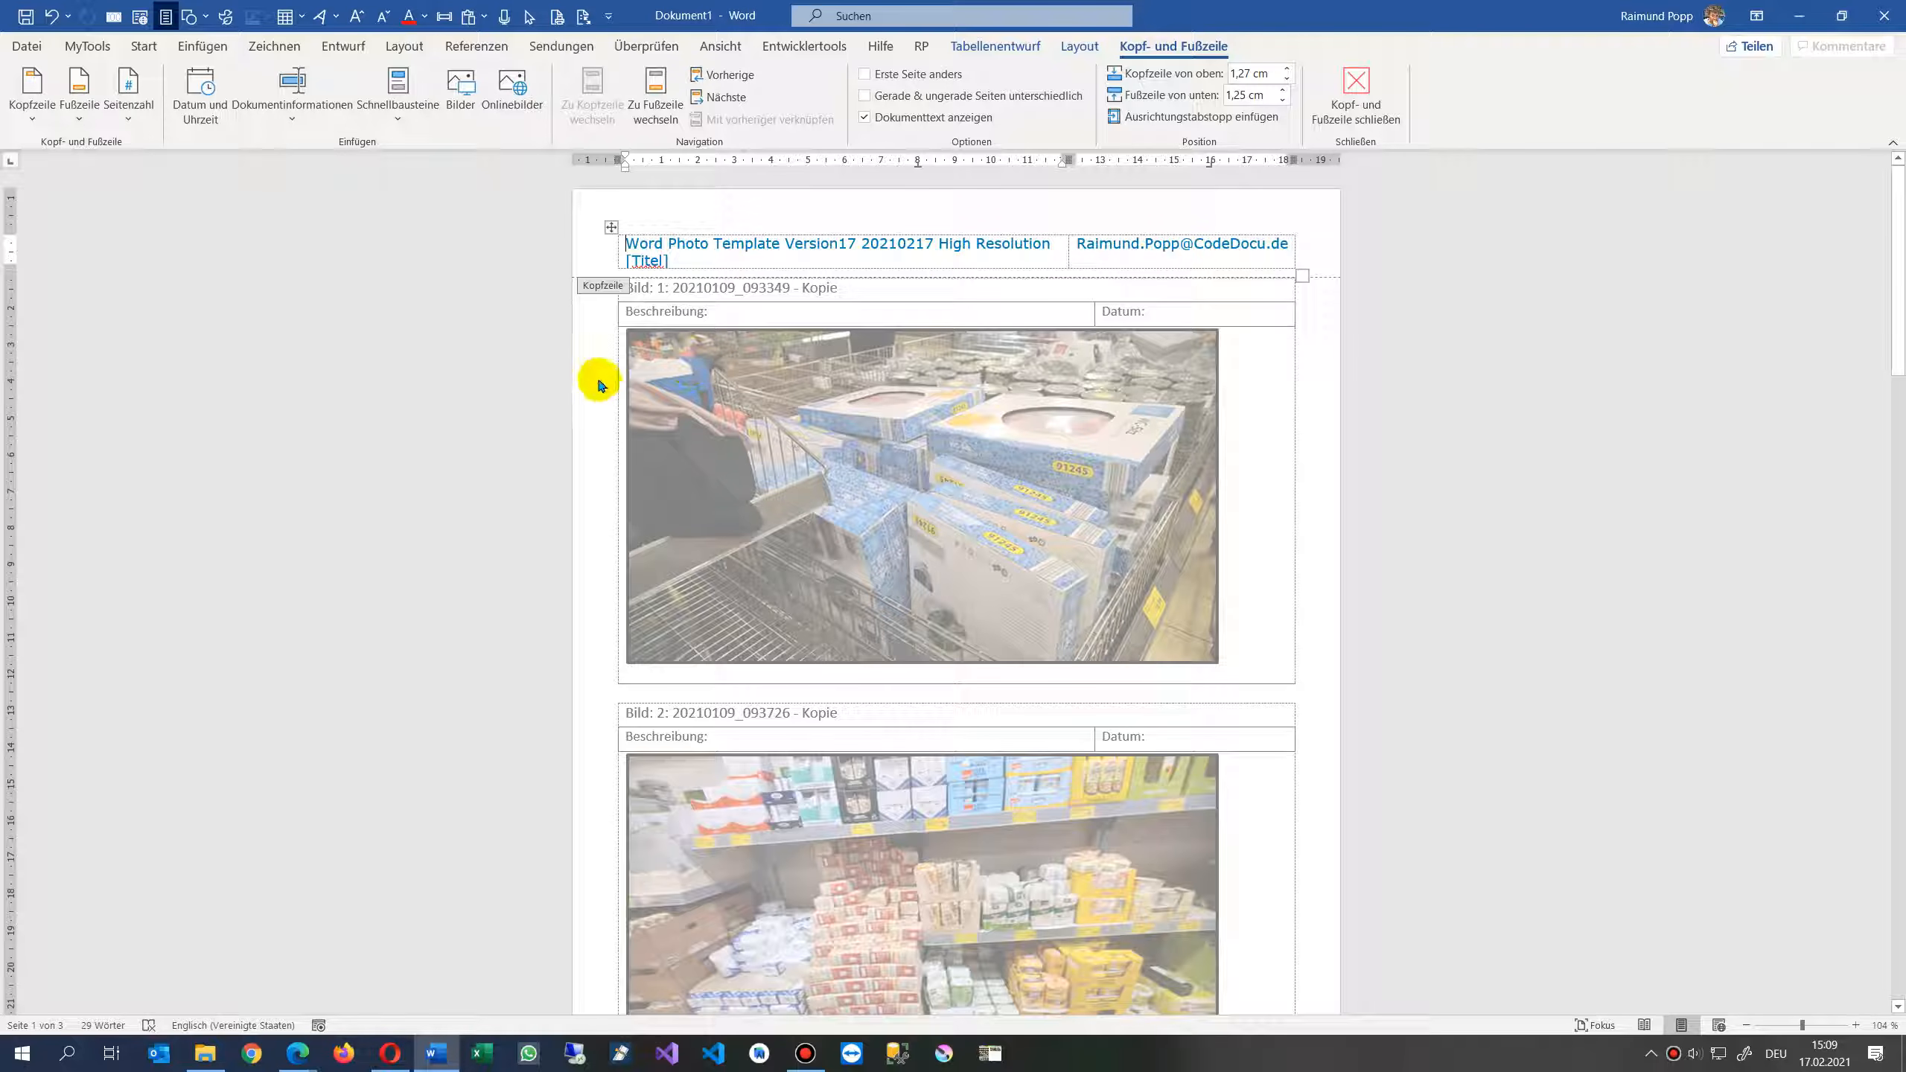
pyautogui.click(1884, 18)
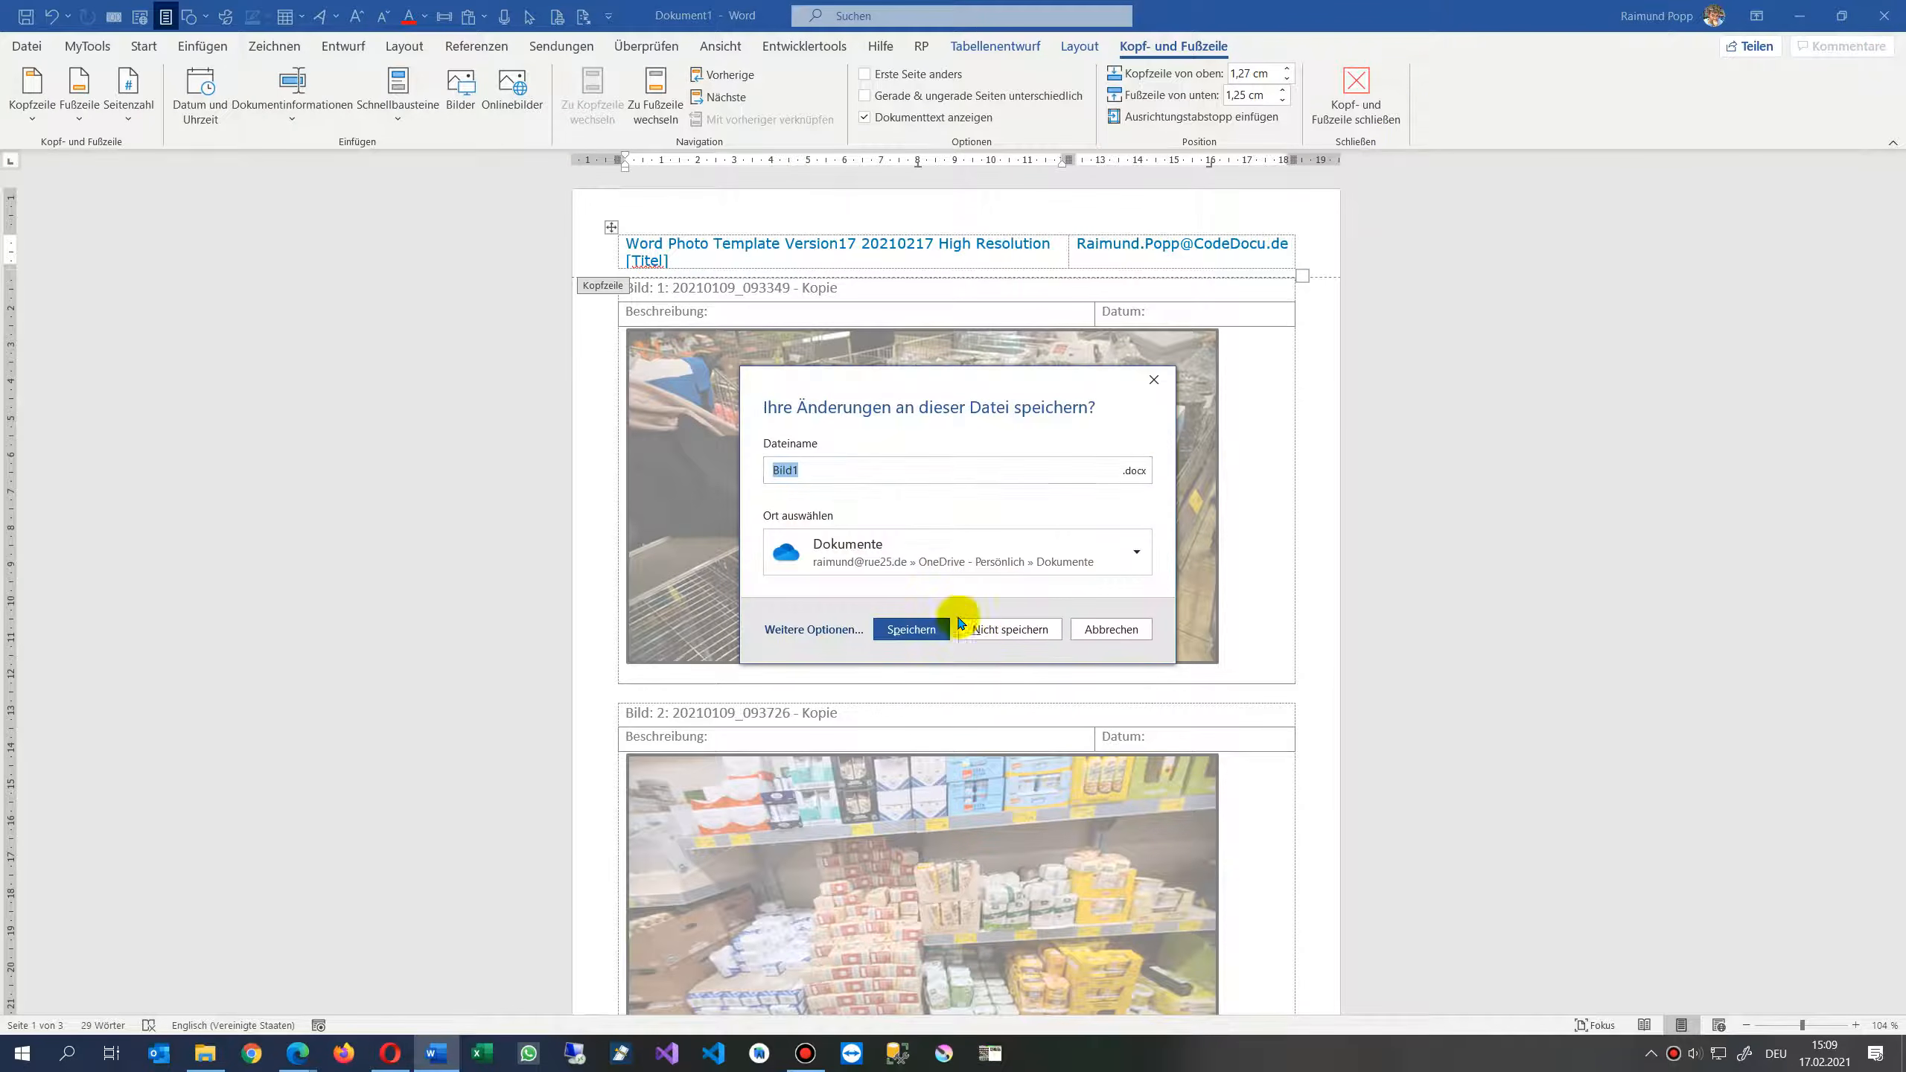
pyautogui.click(979, 624)
pyautogui.click(988, 584)
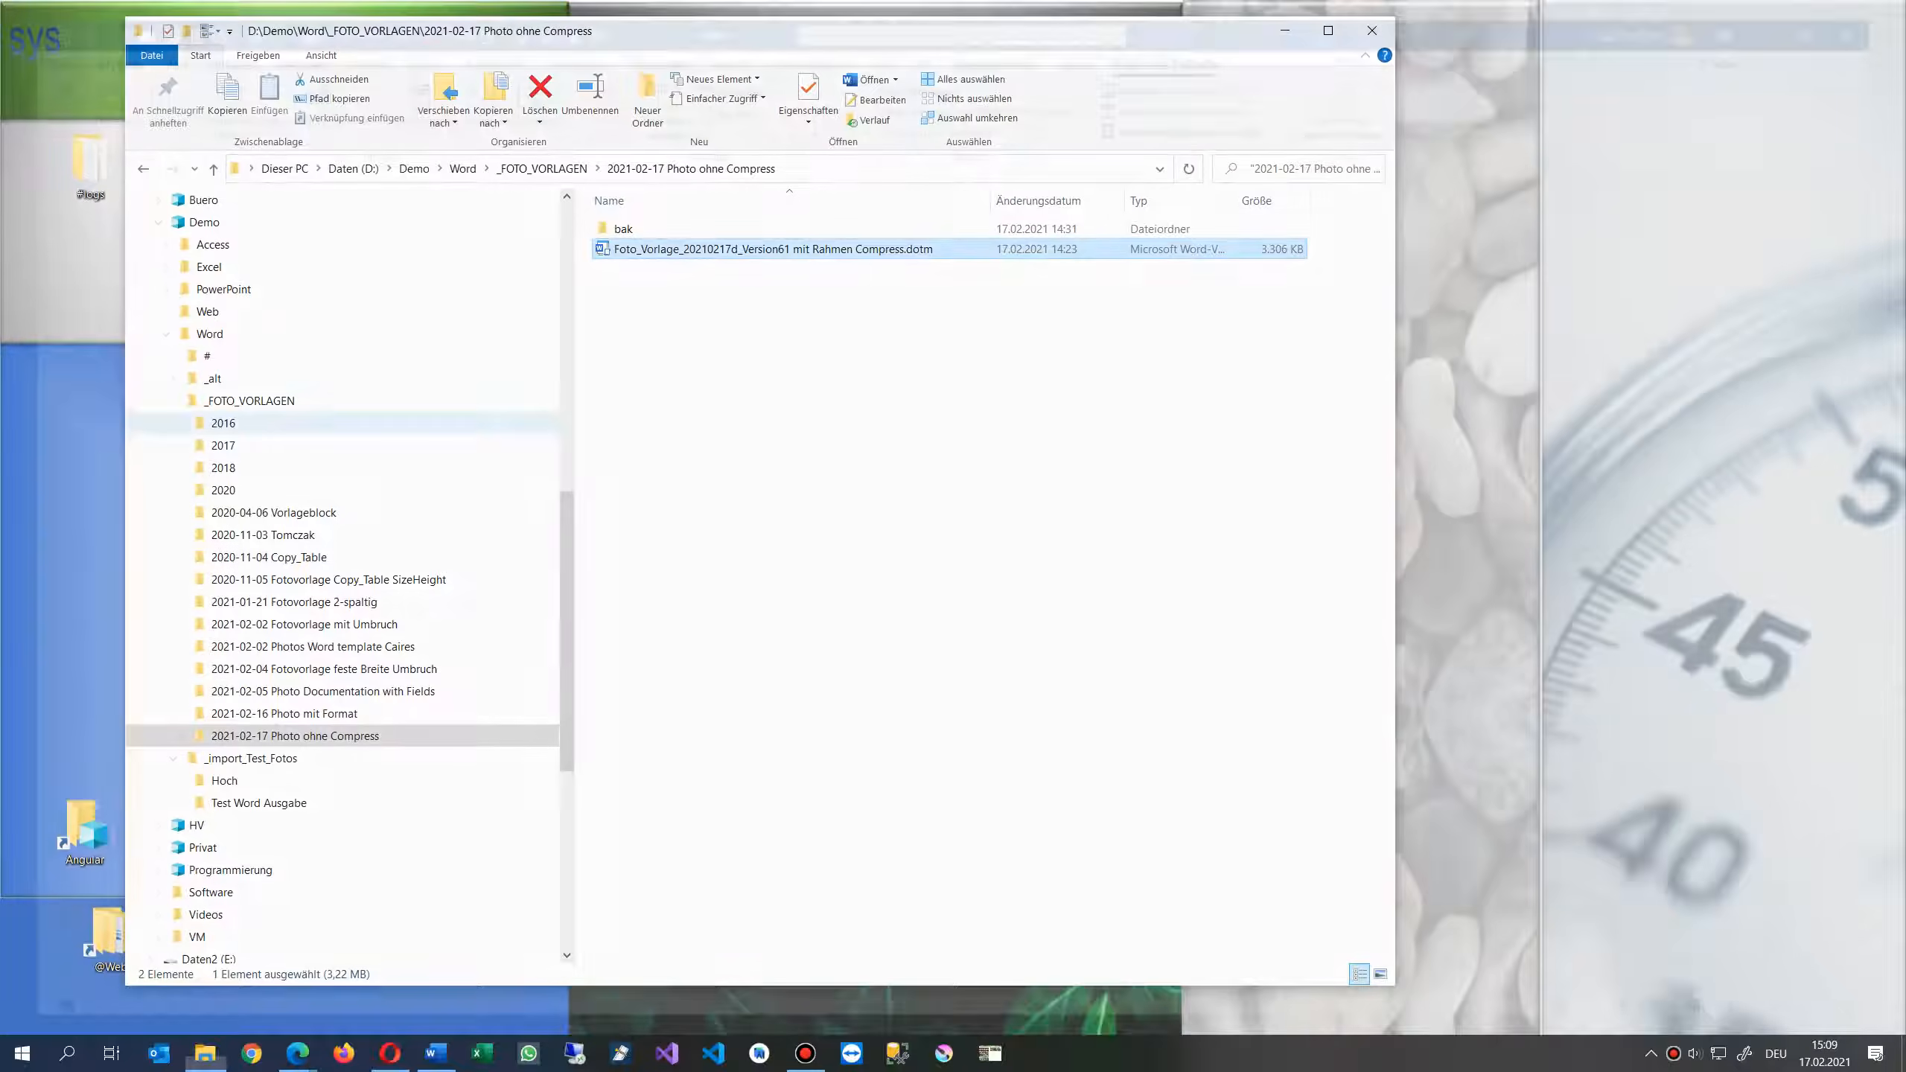
# - Open the template Foto_Vorlage_20210217d_Version61 mit Rahmen Compress.dotm for editing
pyautogui.rightClick(741, 256)
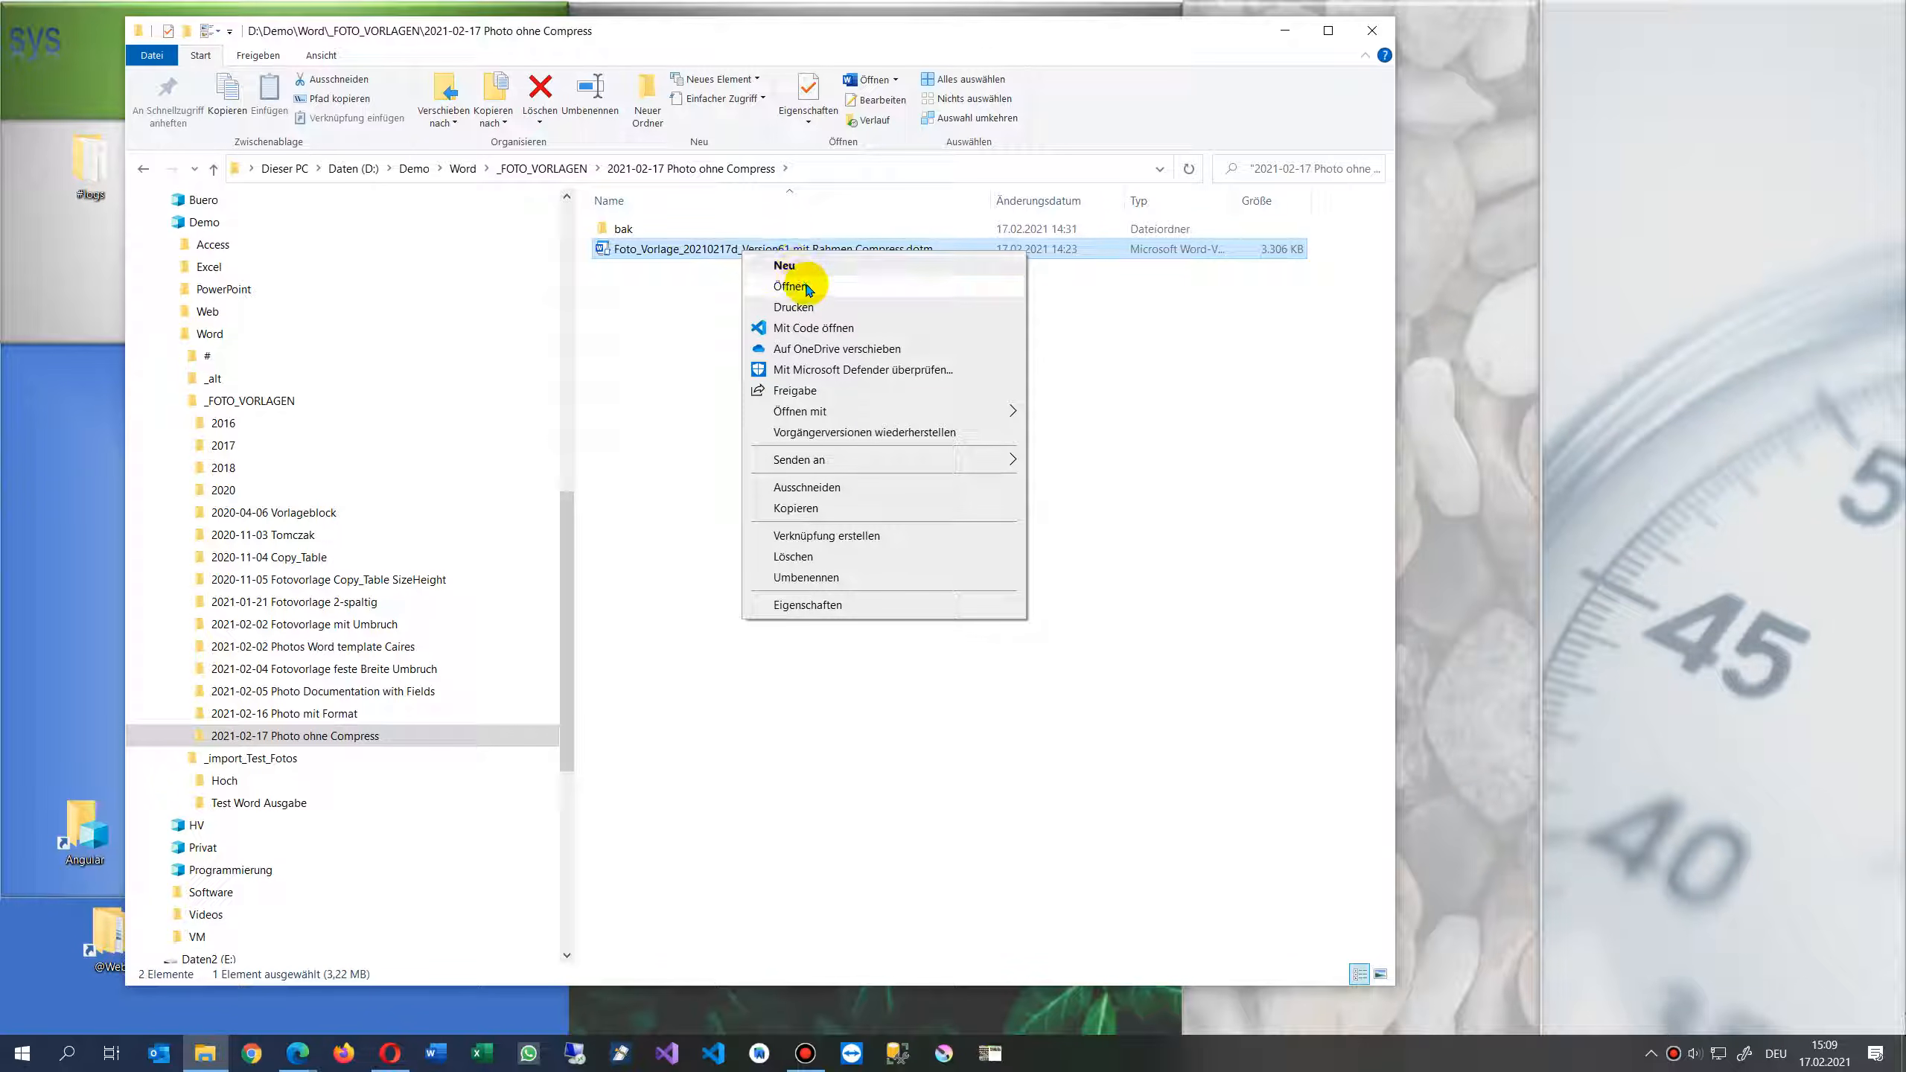
pyautogui.click(791, 286)
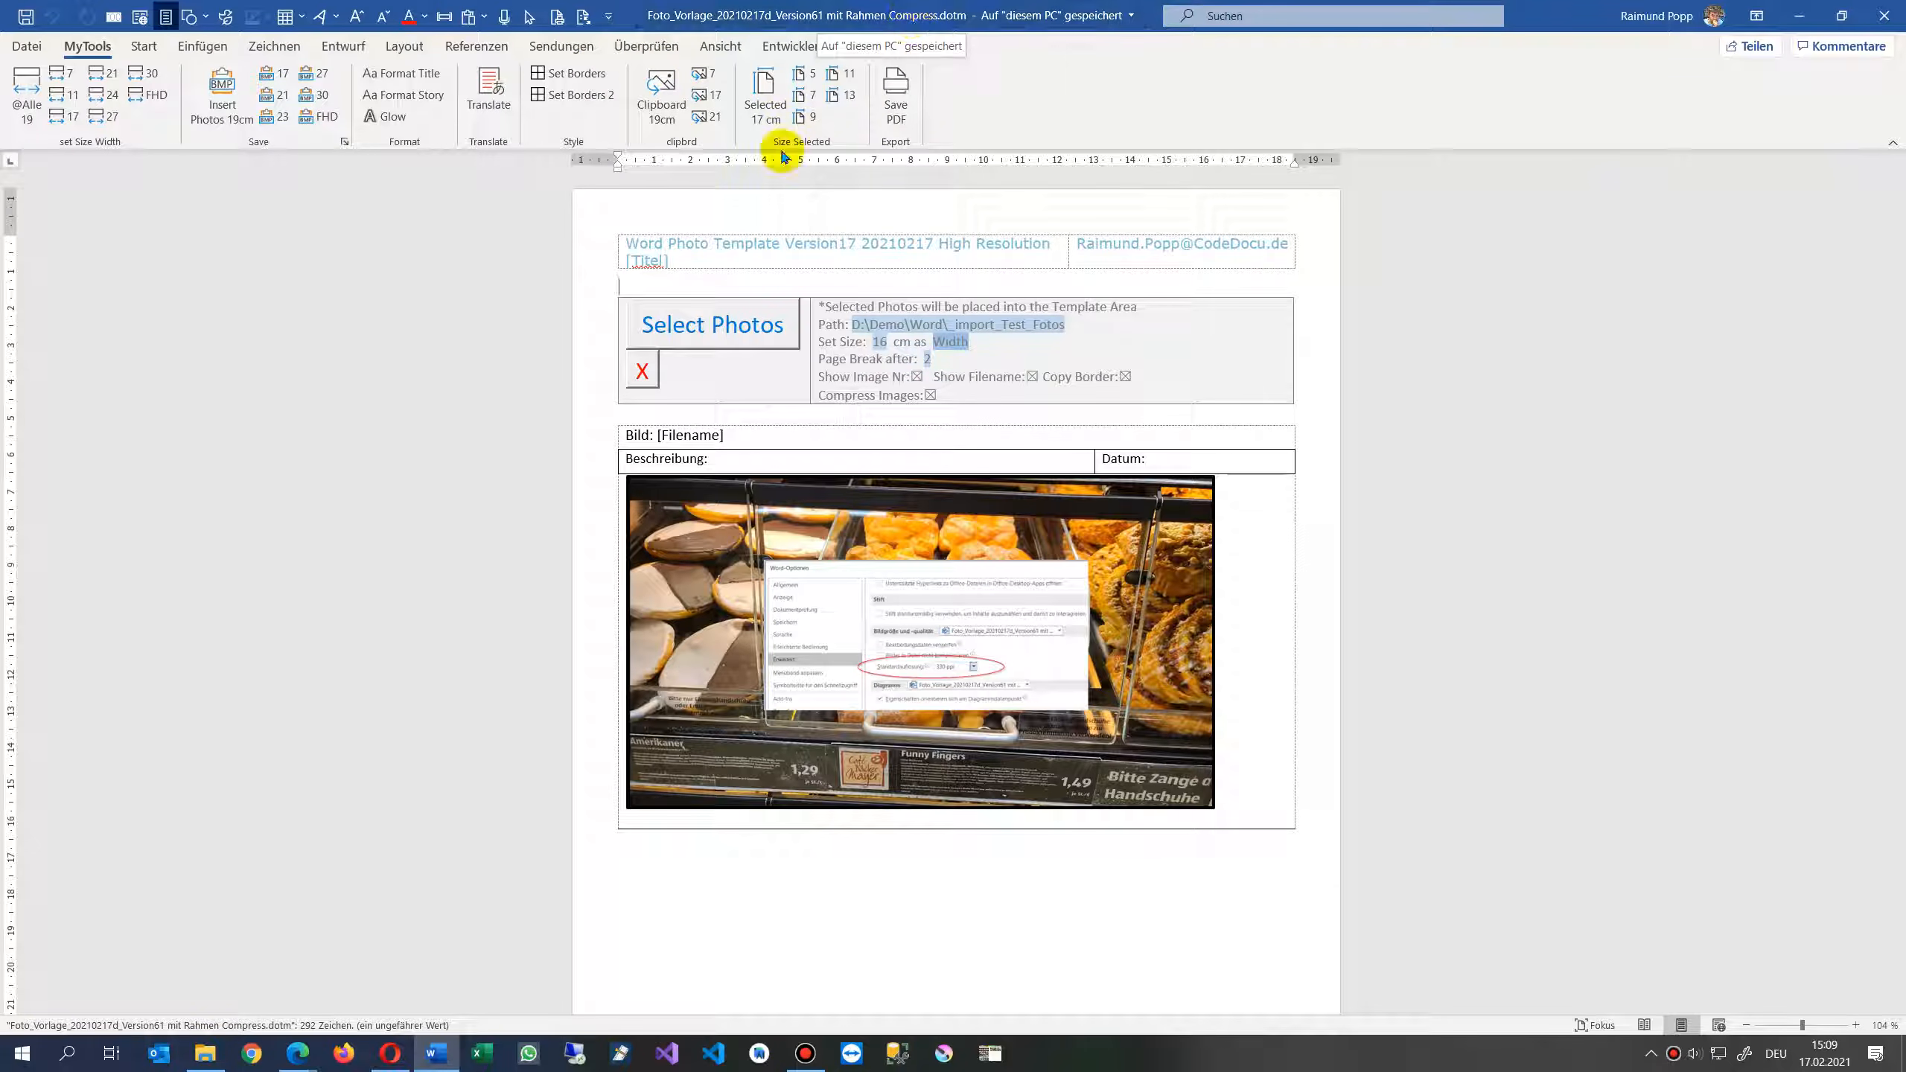
# - Make the Beschreibung and Datum row of the photo table bold
pyautogui.click(587, 473)
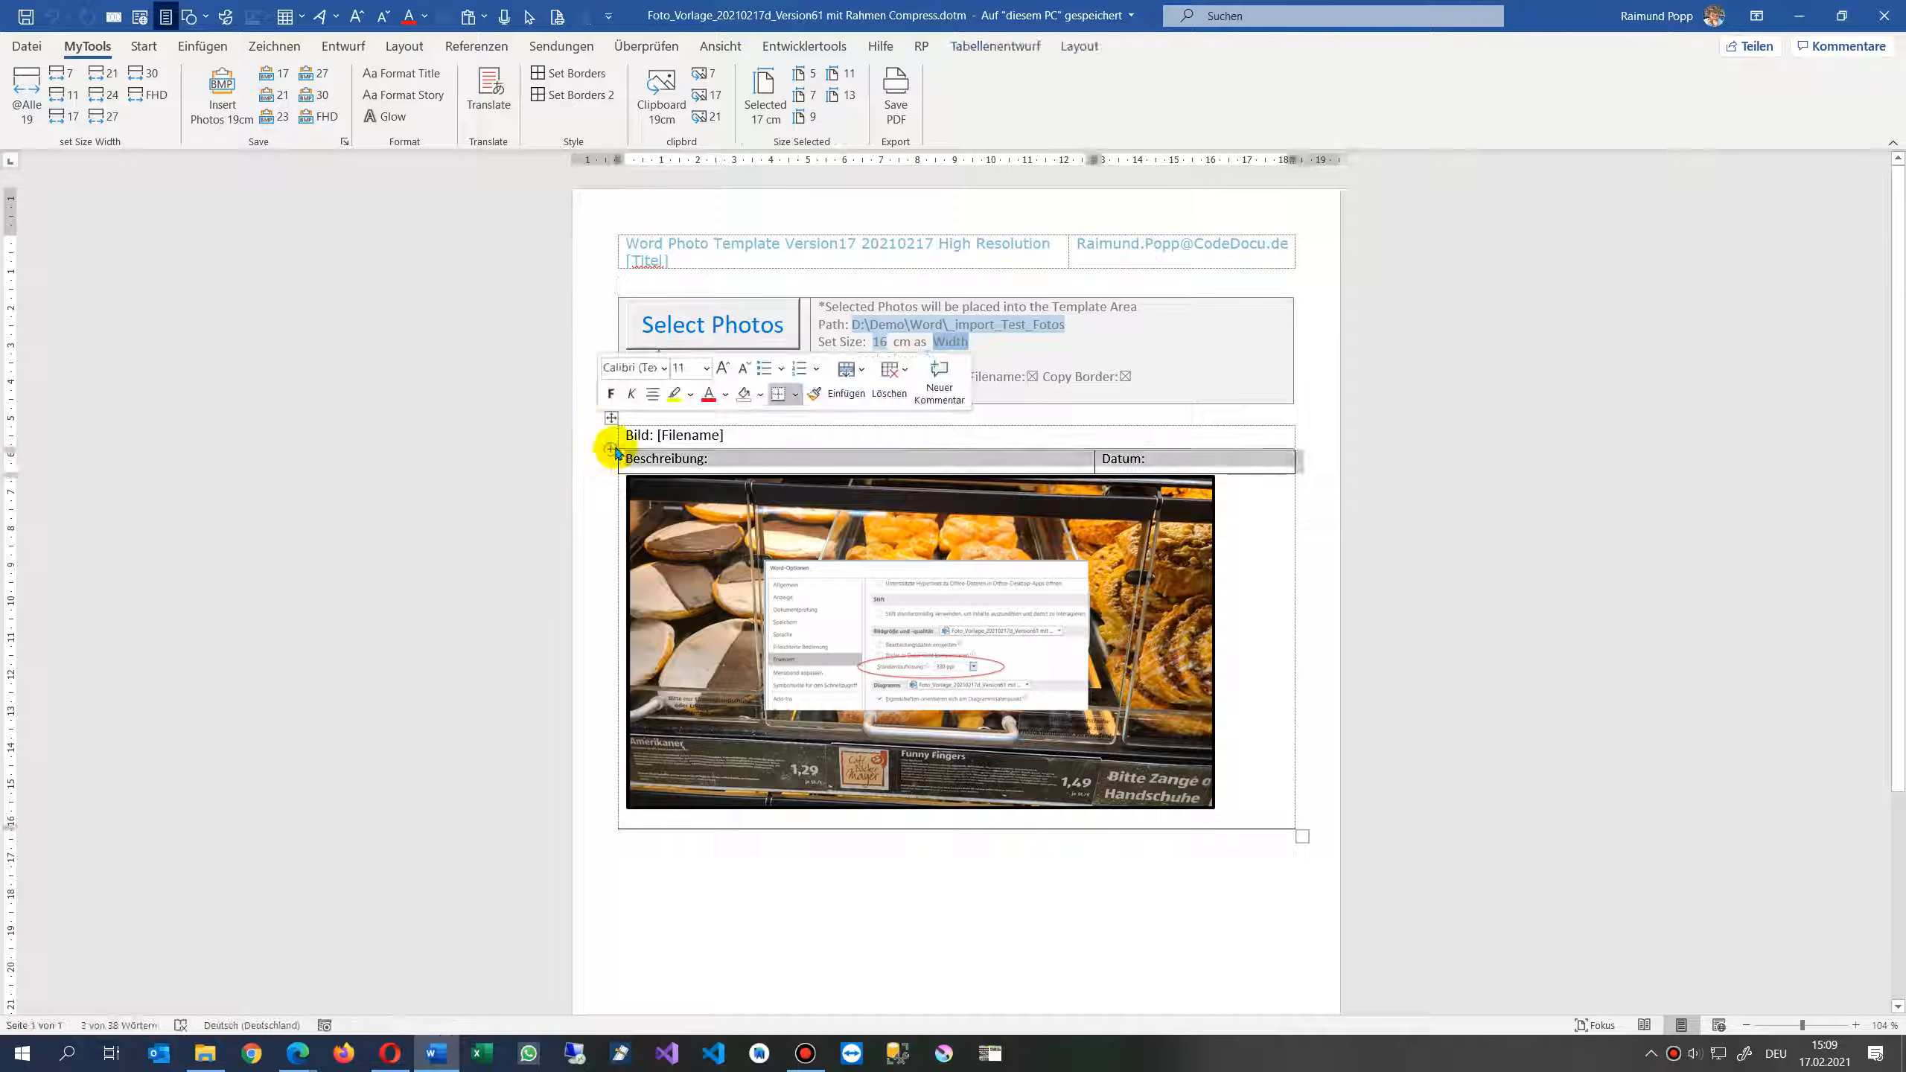
pyautogui.click(611, 393)
pyautogui.click(746, 459)
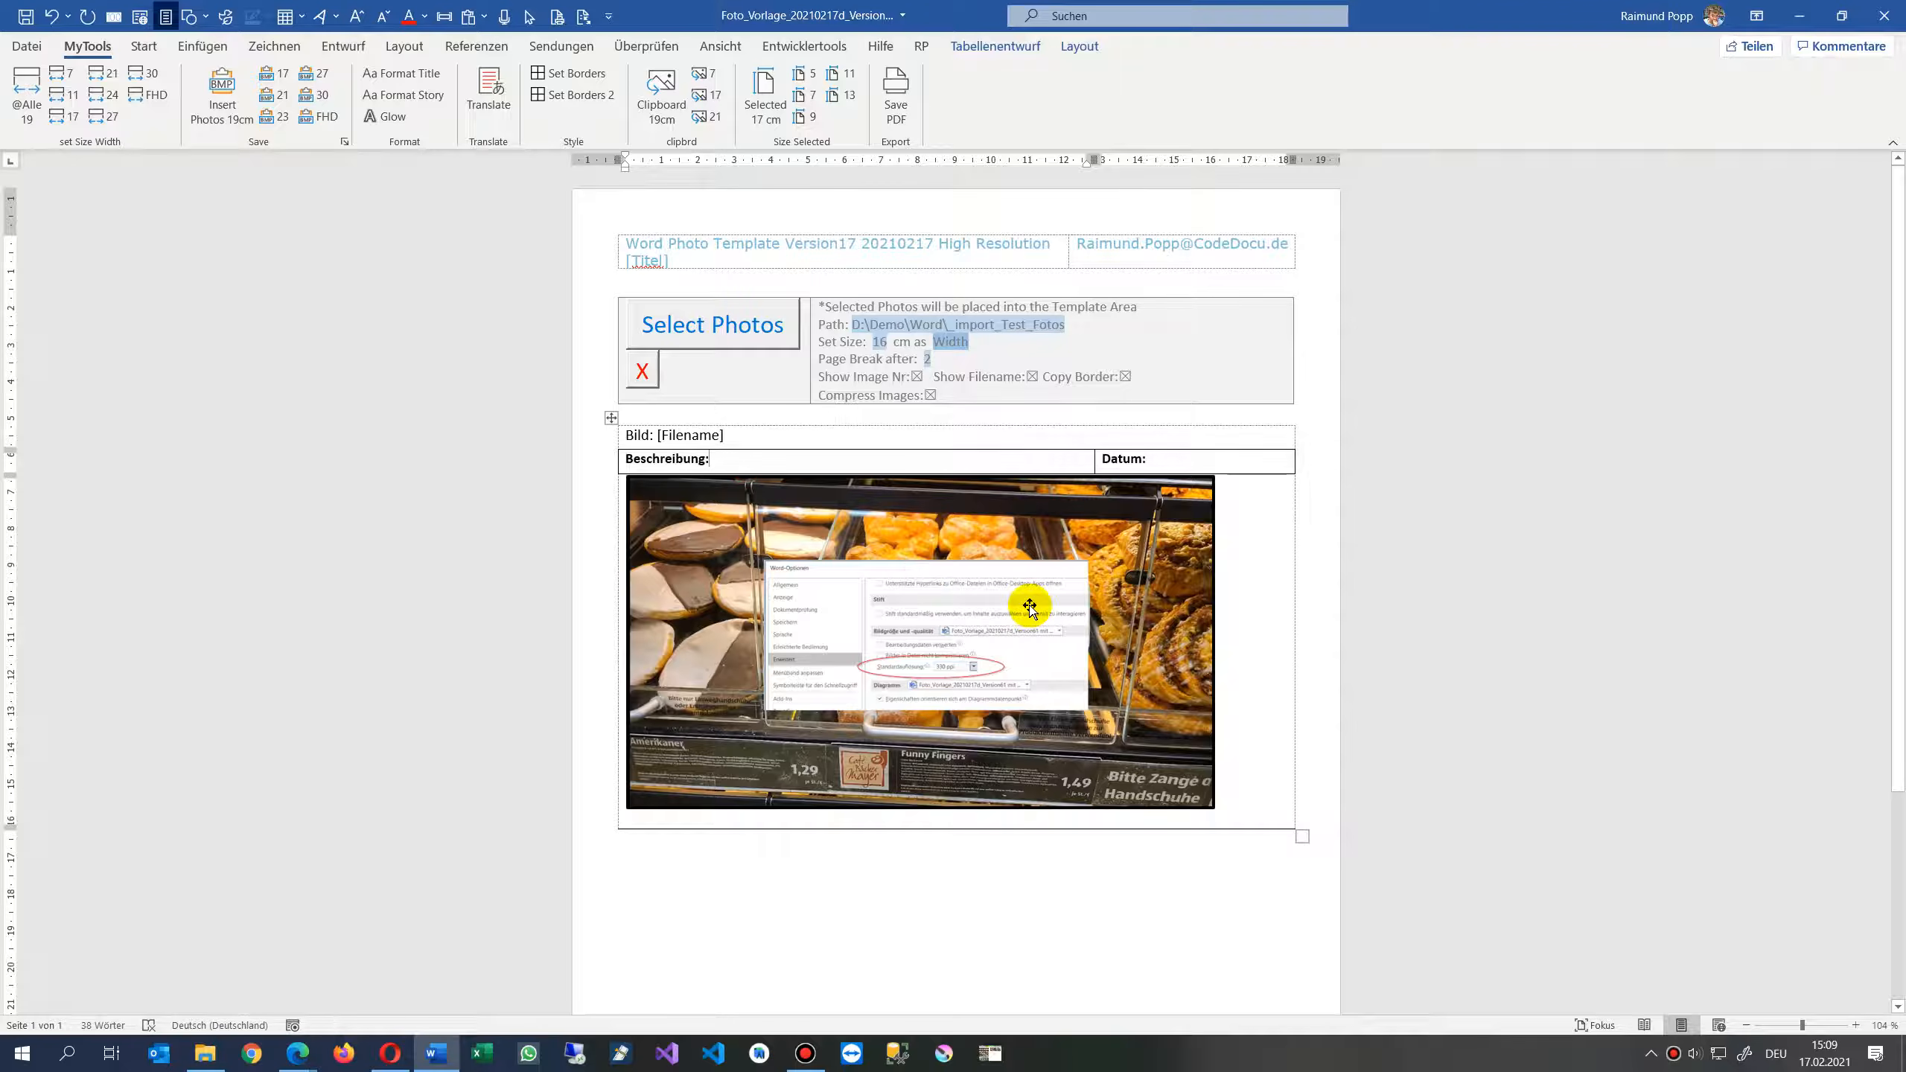
# - Select the photo table and give it a light gray shading
pyautogui.moveTo(604, 441); pyautogui.dragTo(617, 553)
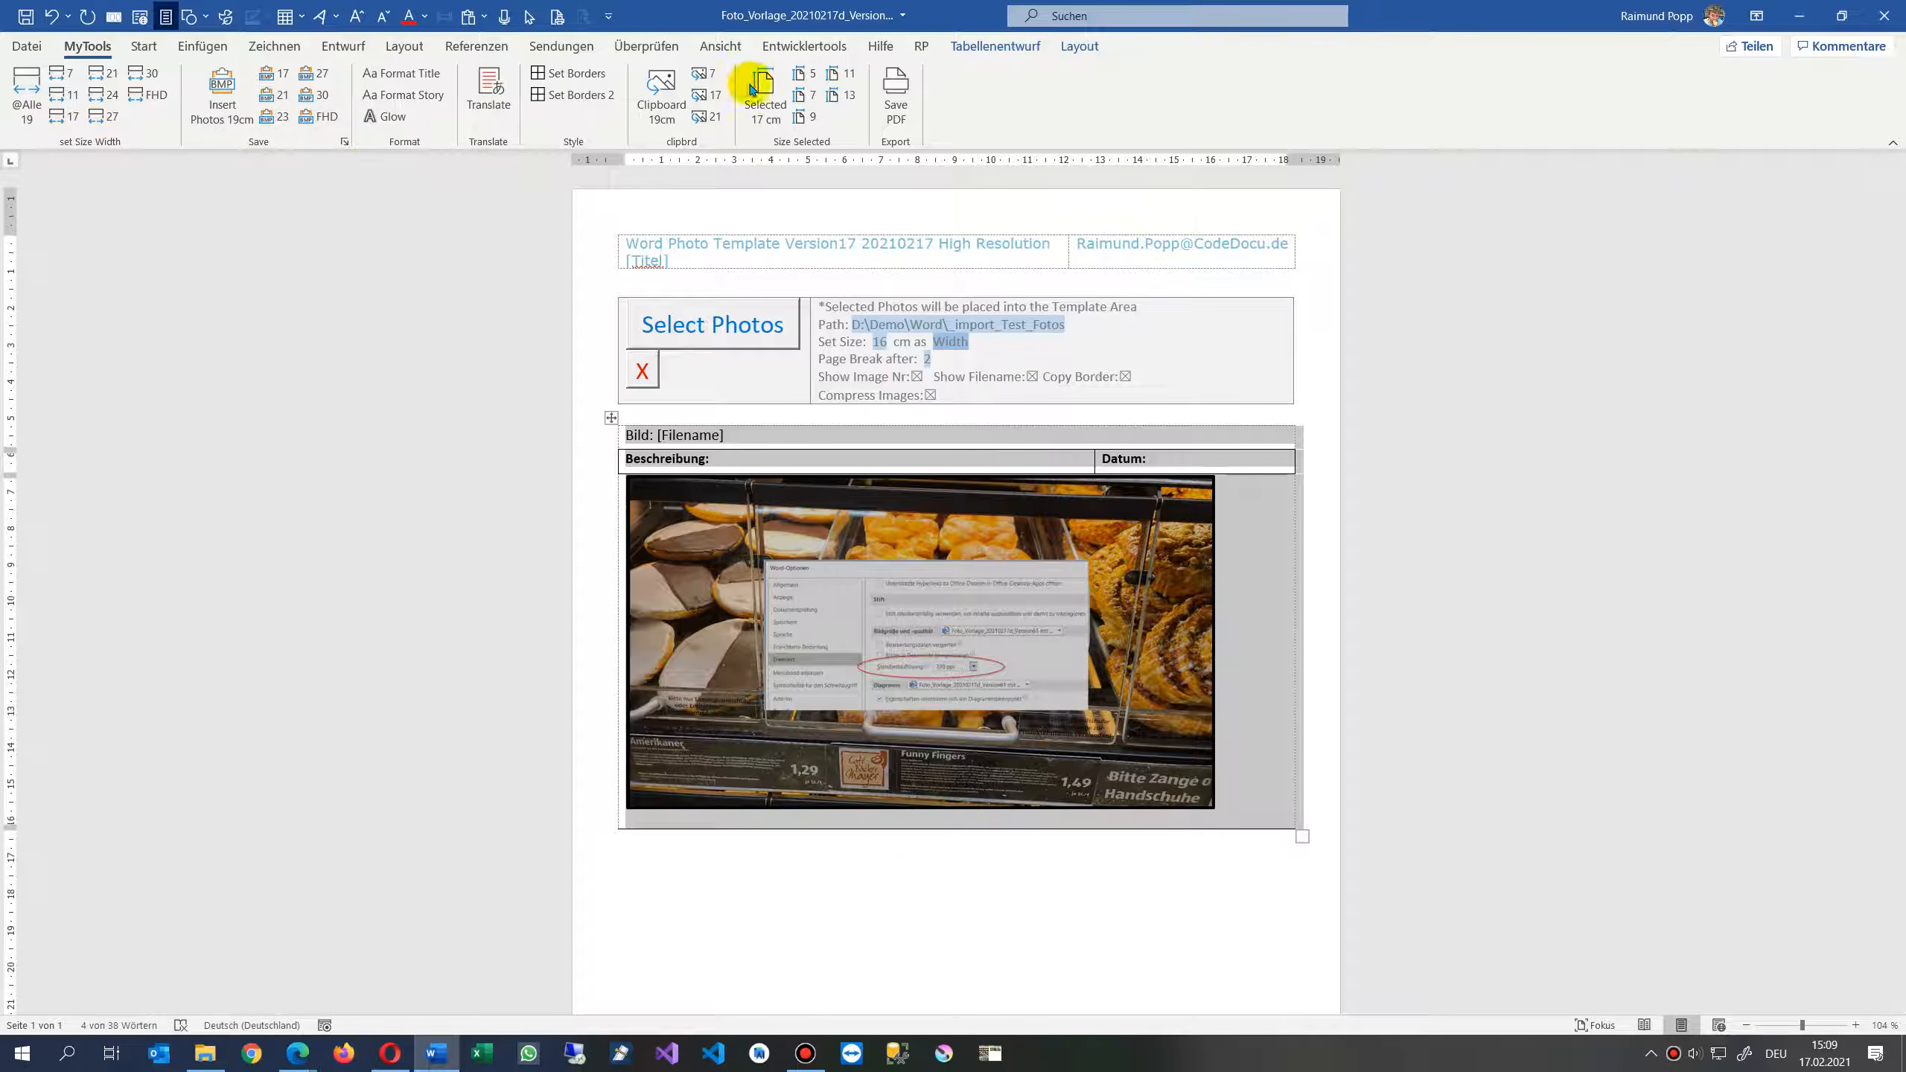
pyautogui.click(1015, 46)
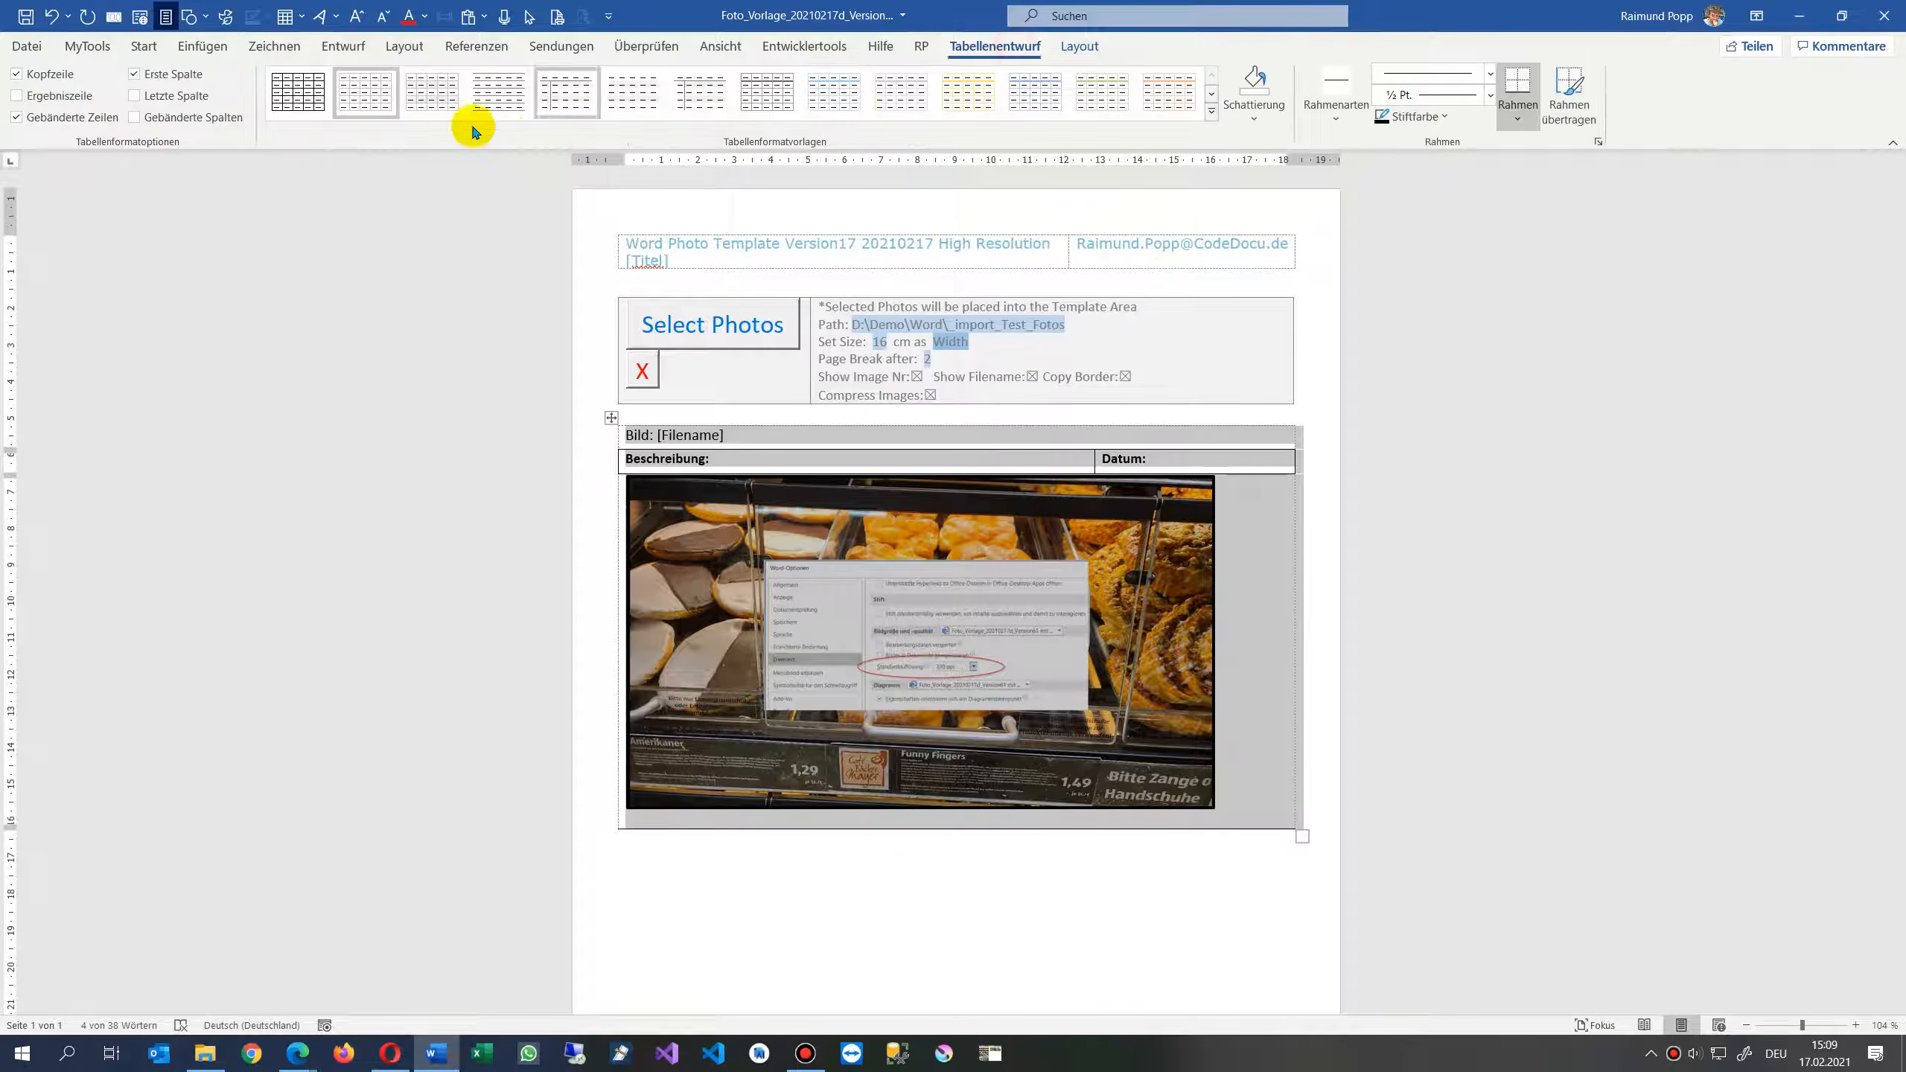
pyautogui.click(1263, 124)
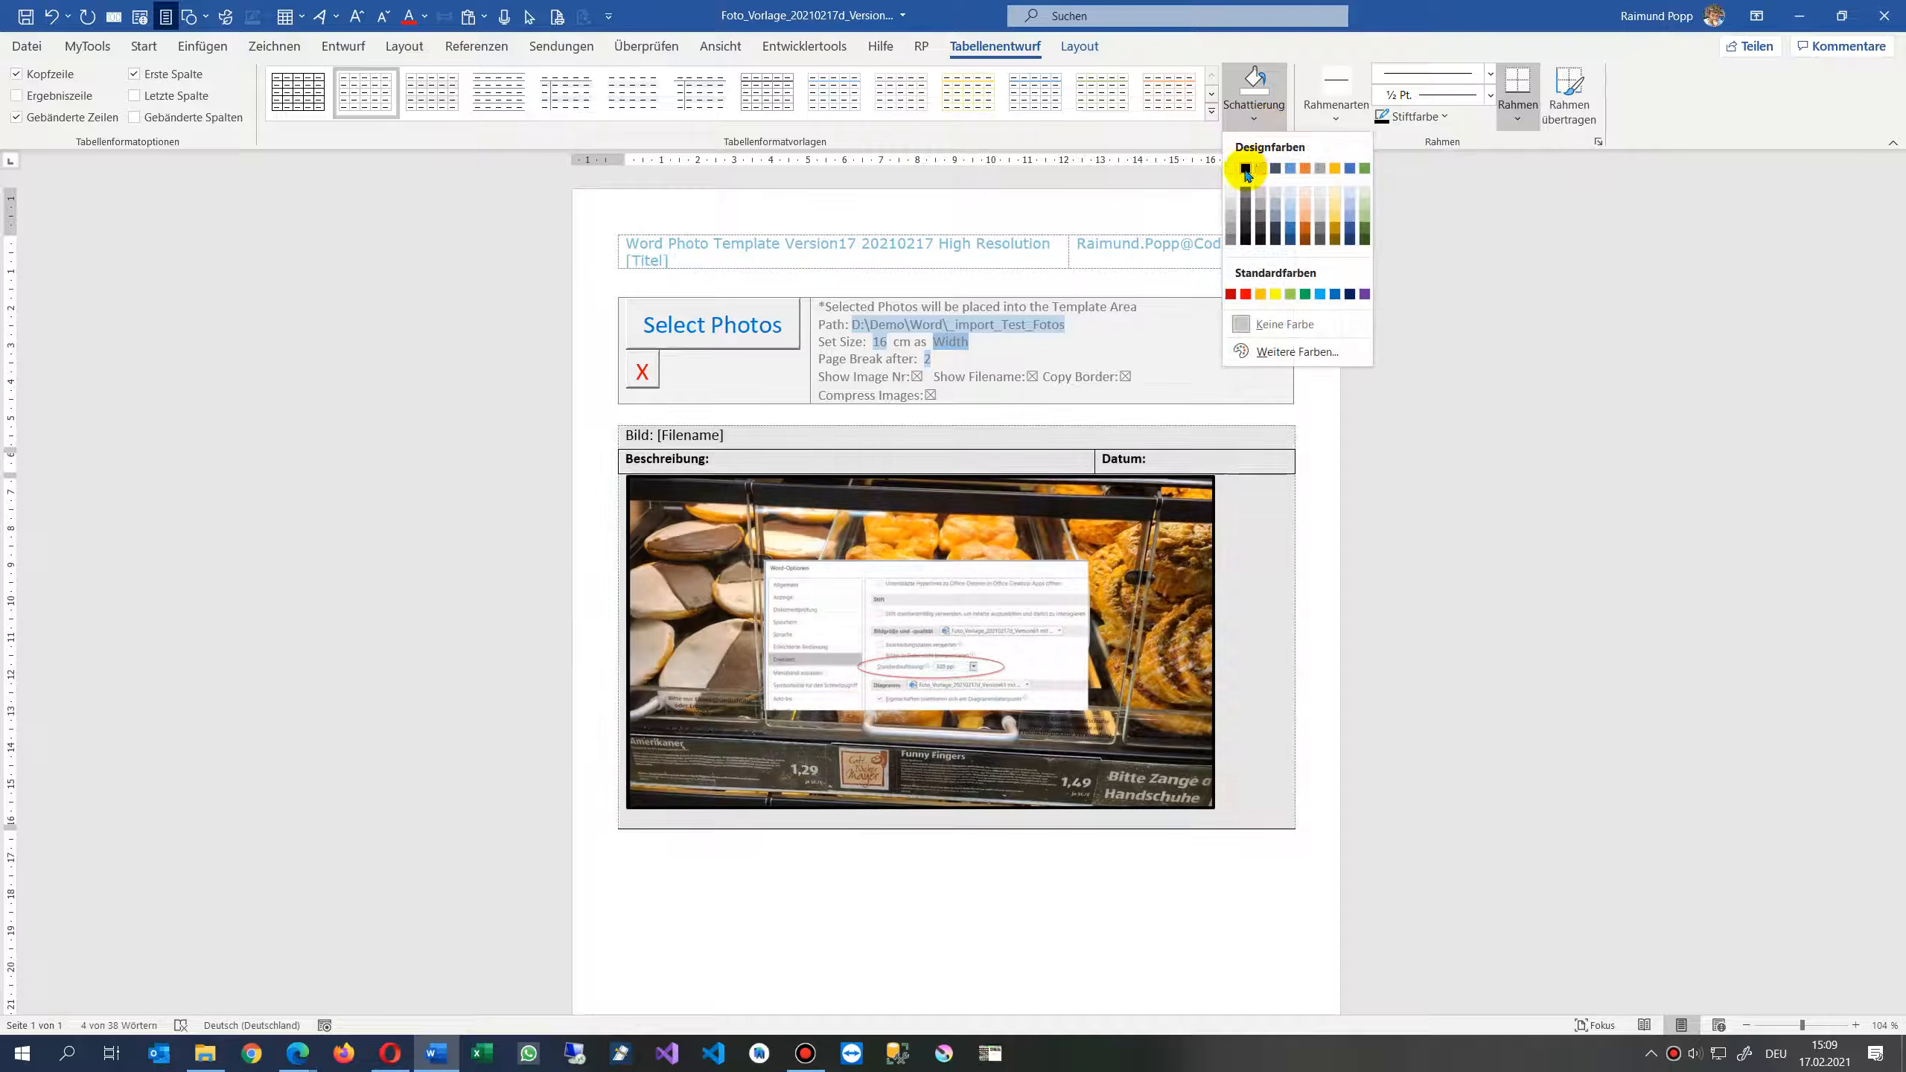
pyautogui.click(1259, 195)
pyautogui.click(915, 926)
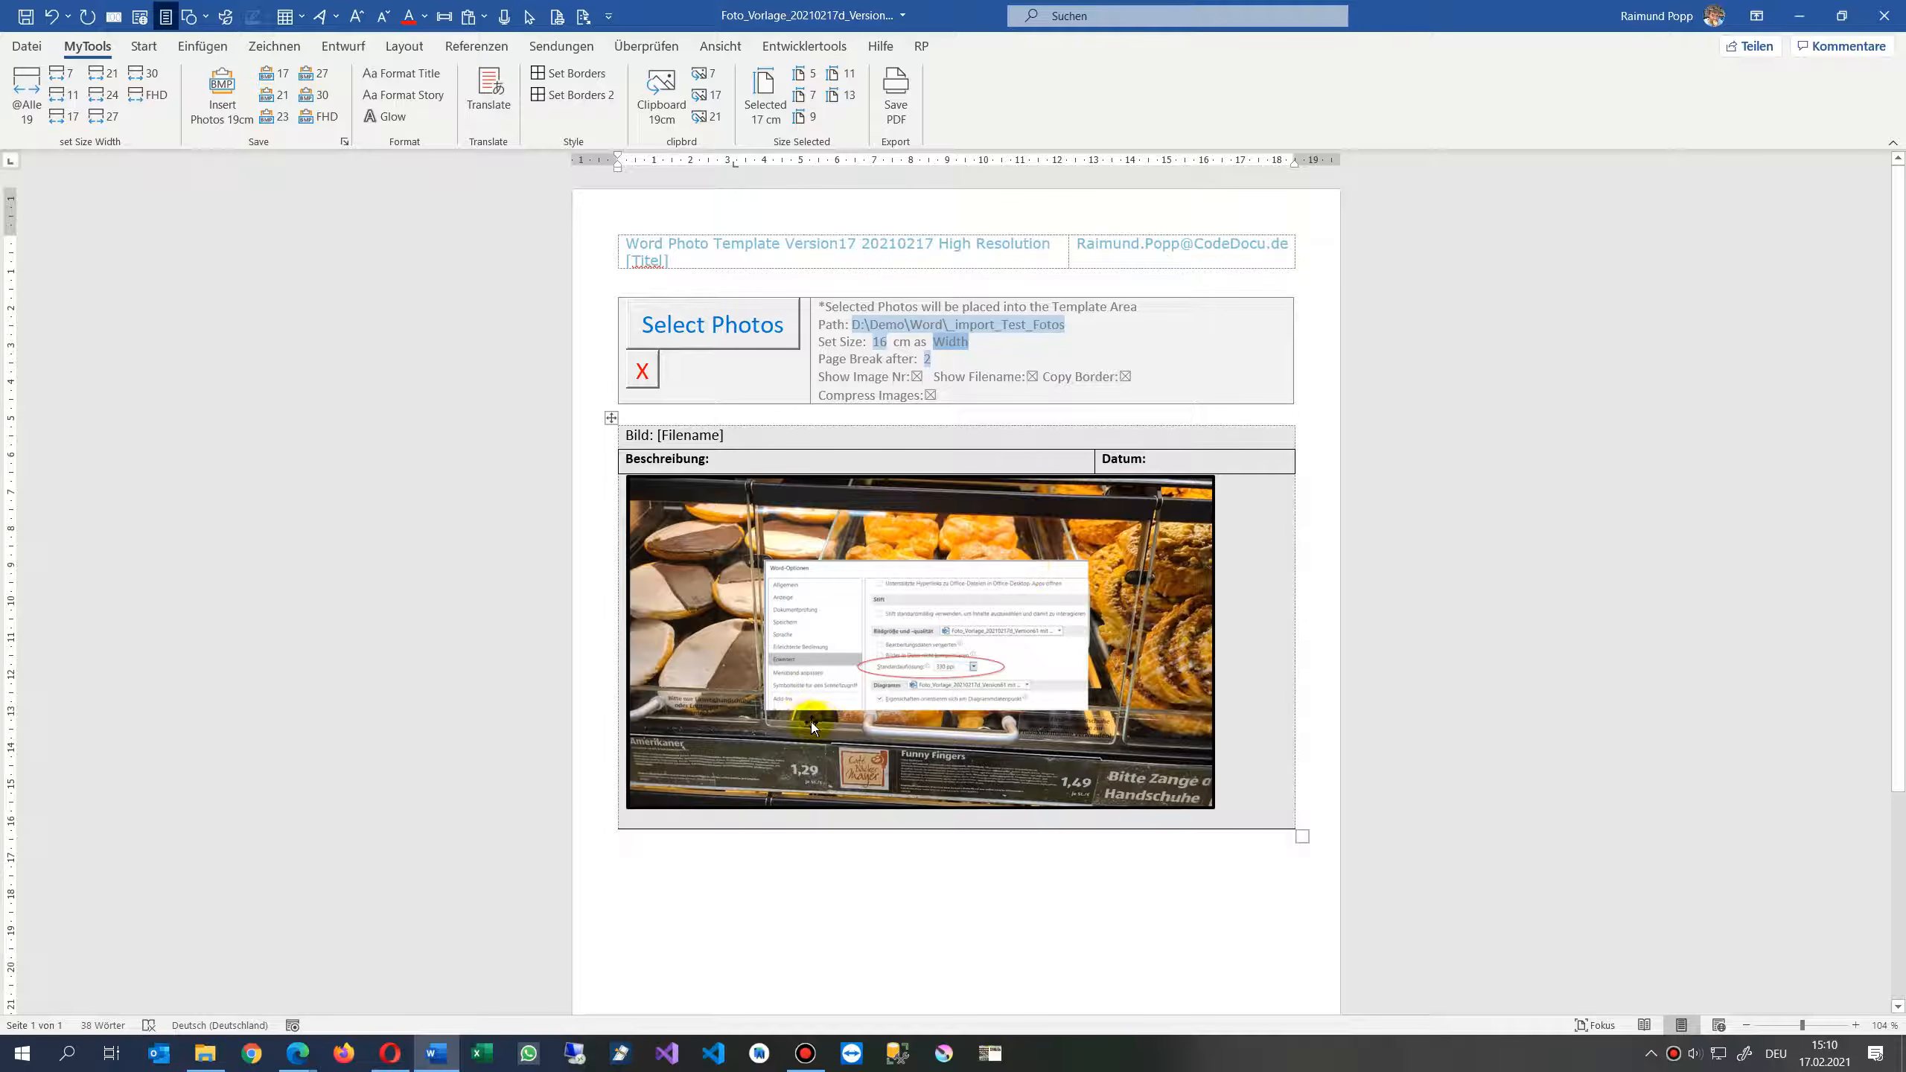
# - Zoom in to examine the photo table's [Filename] caption
pyautogui.click(676, 438)
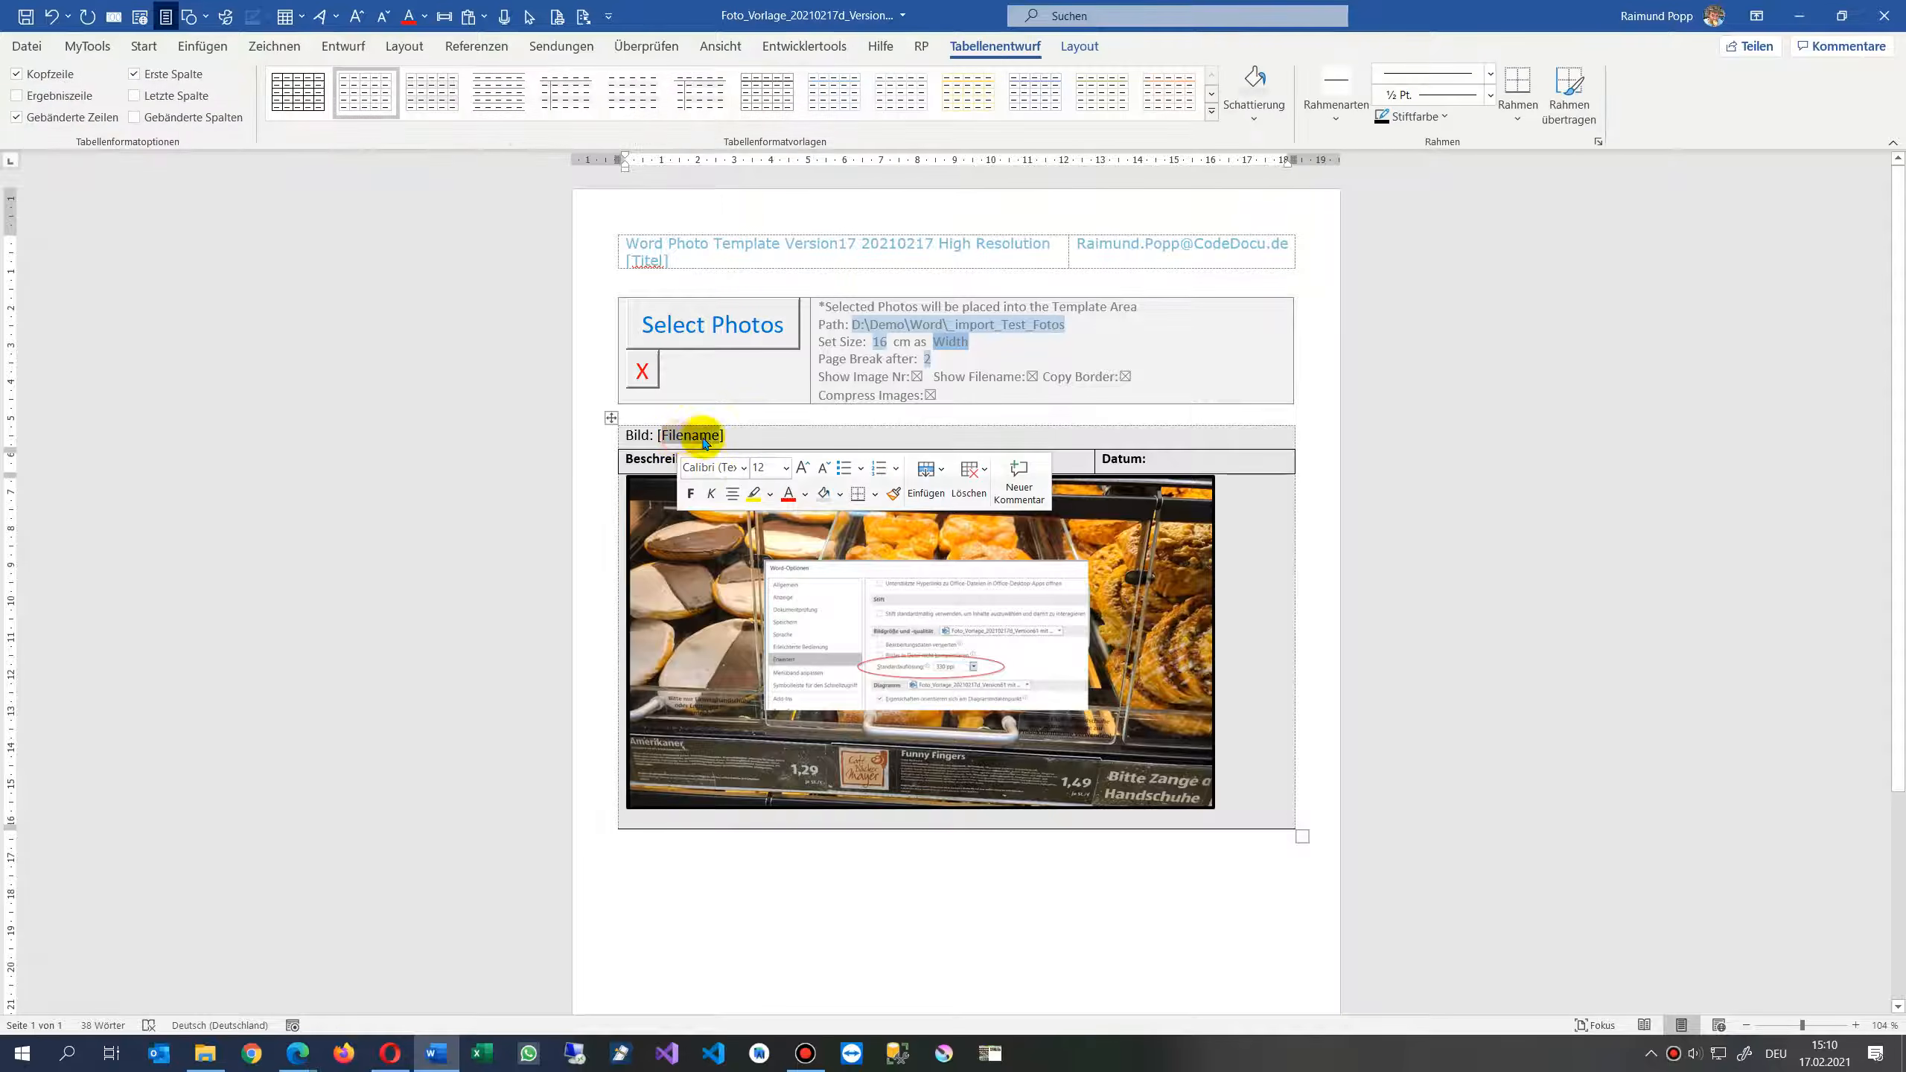
pyautogui.scroll(2, 818, 626)
pyautogui.scroll(3, 820, 631)
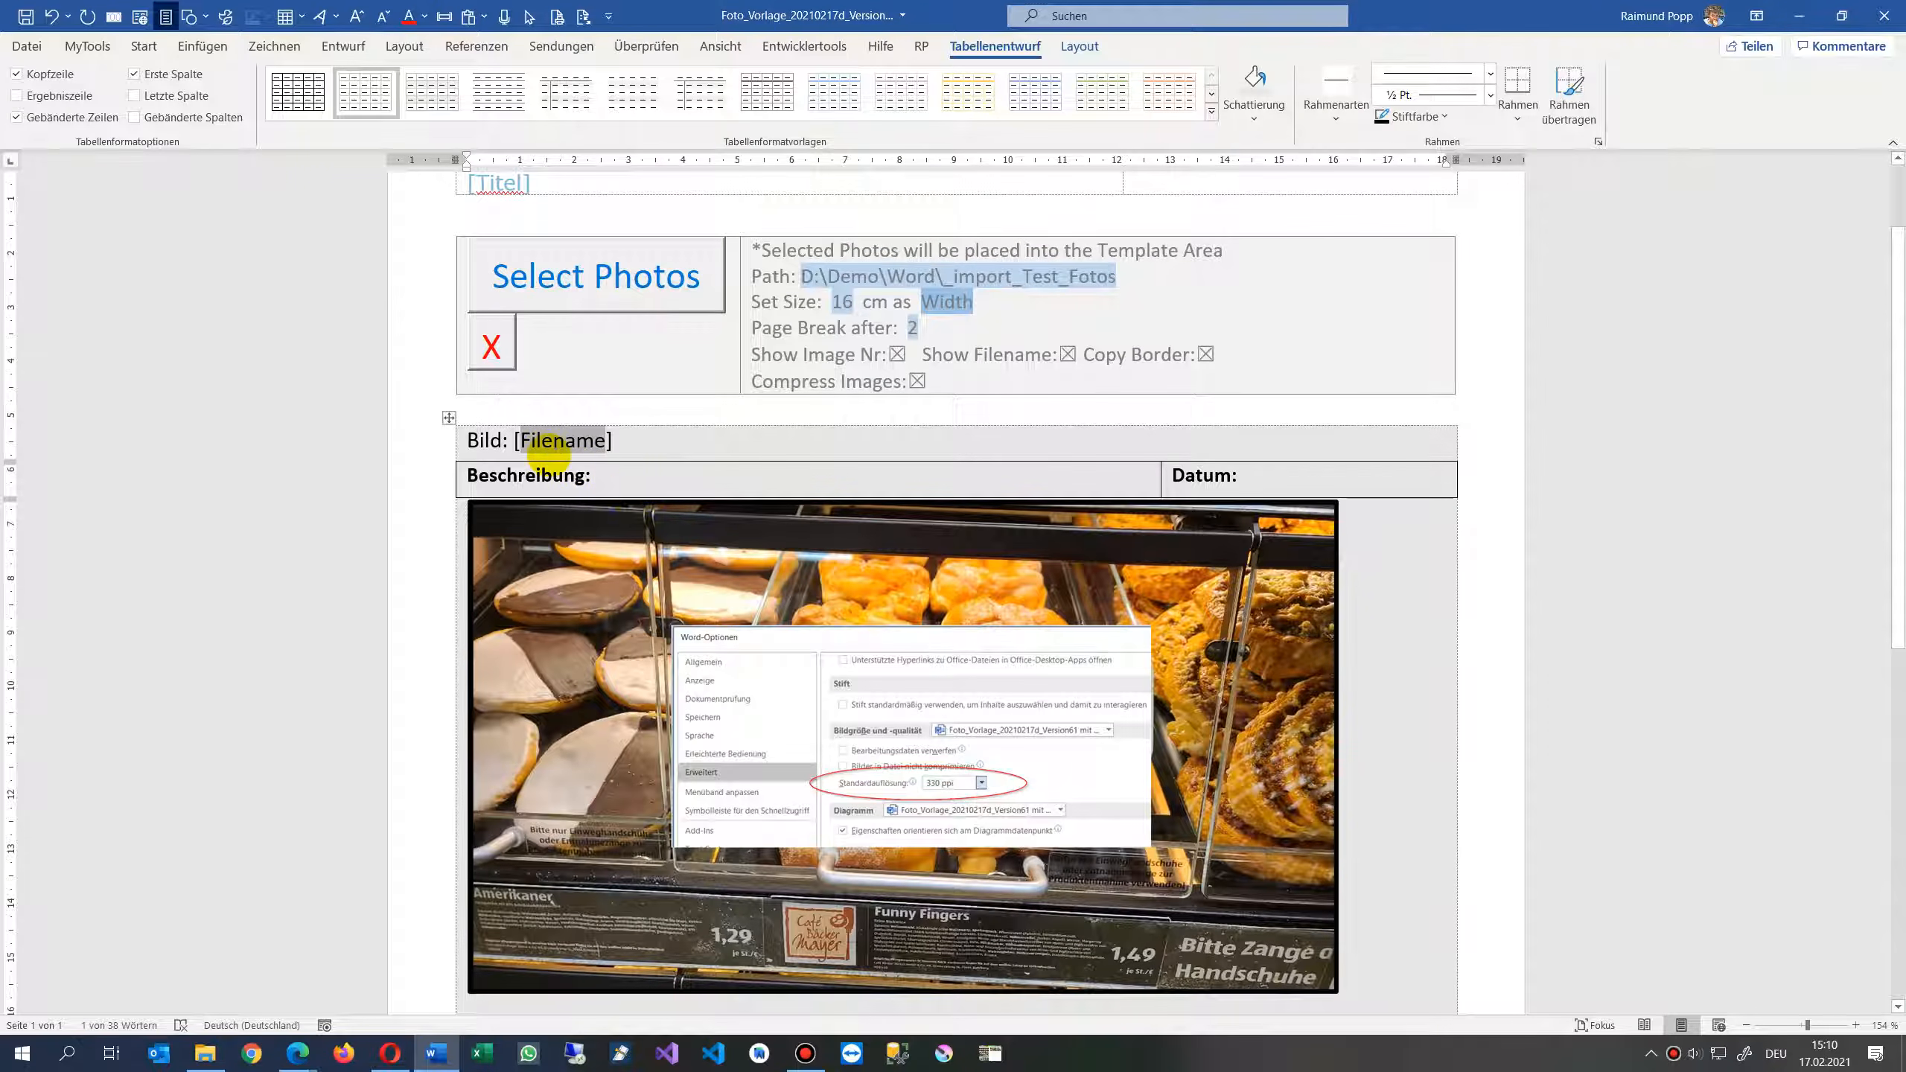
pyautogui.click(523, 438)
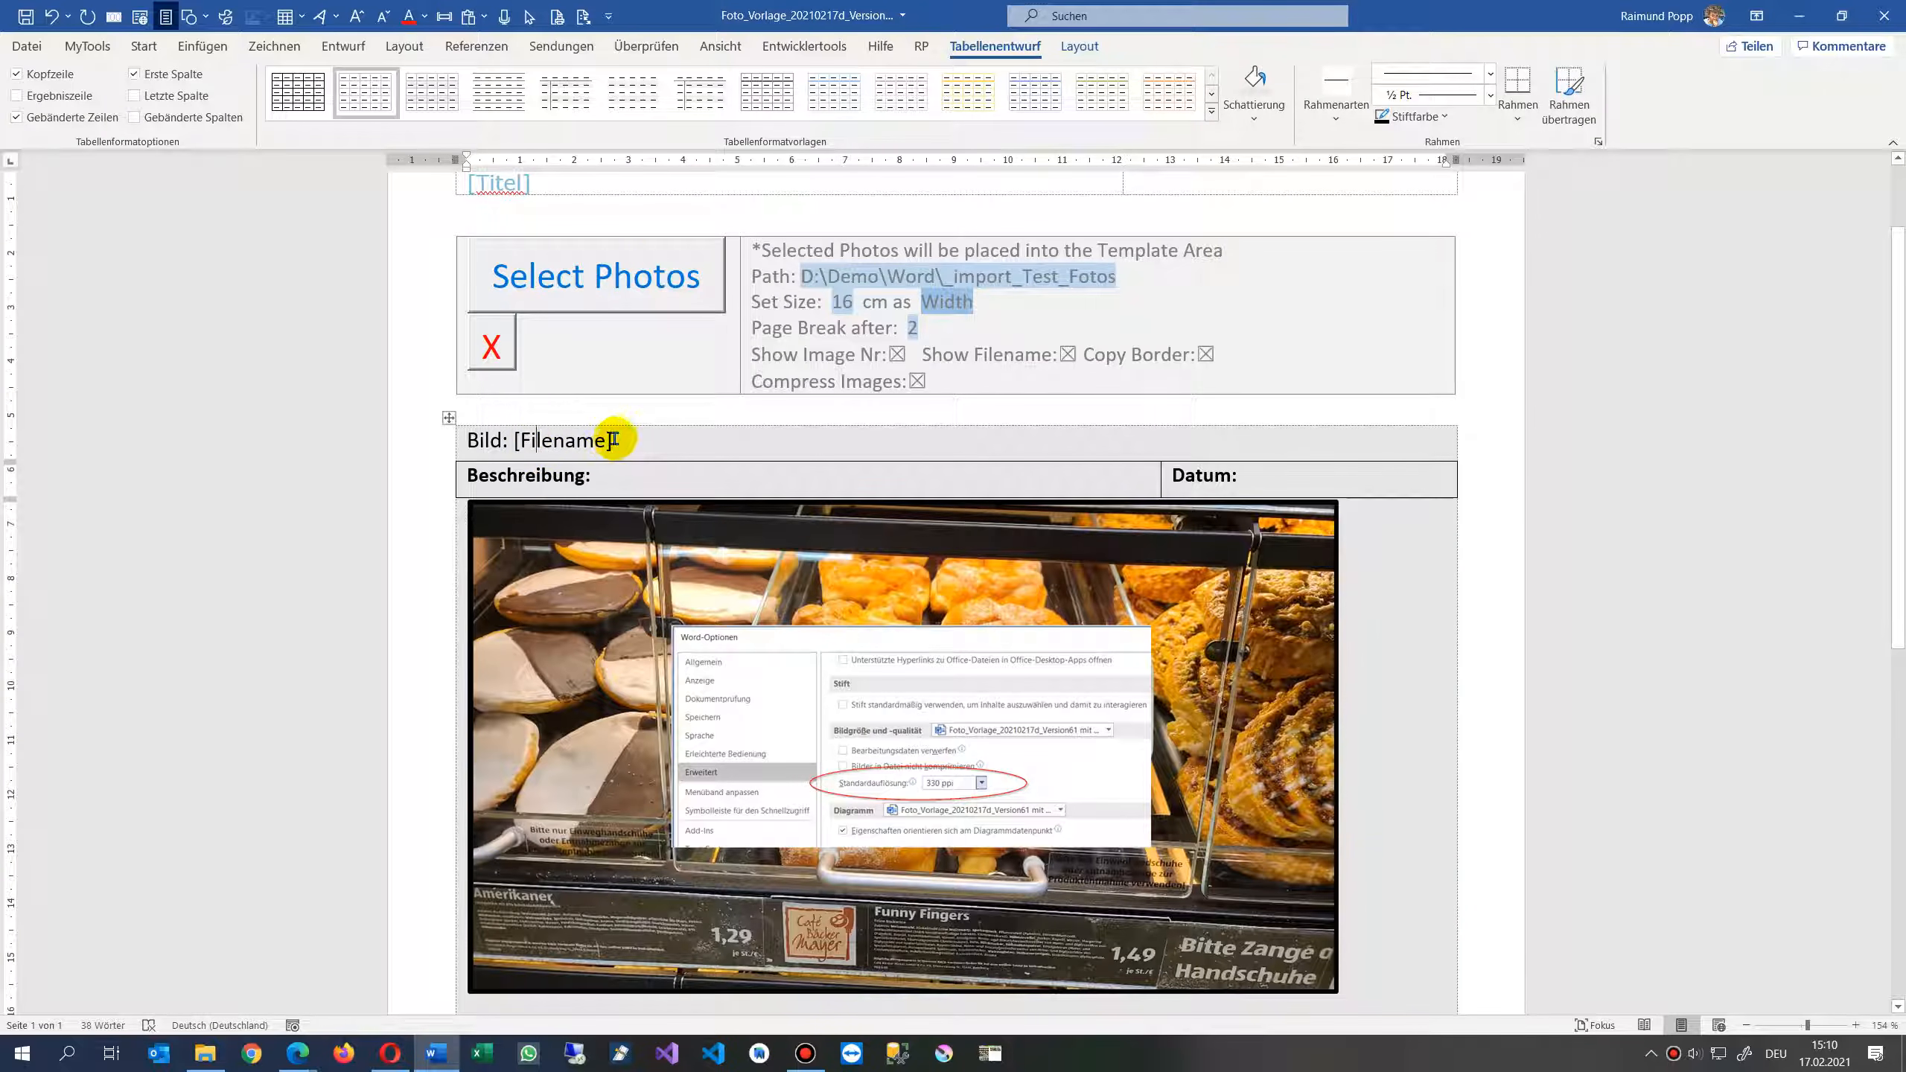
pyautogui.scroll(-3, 838, 724)
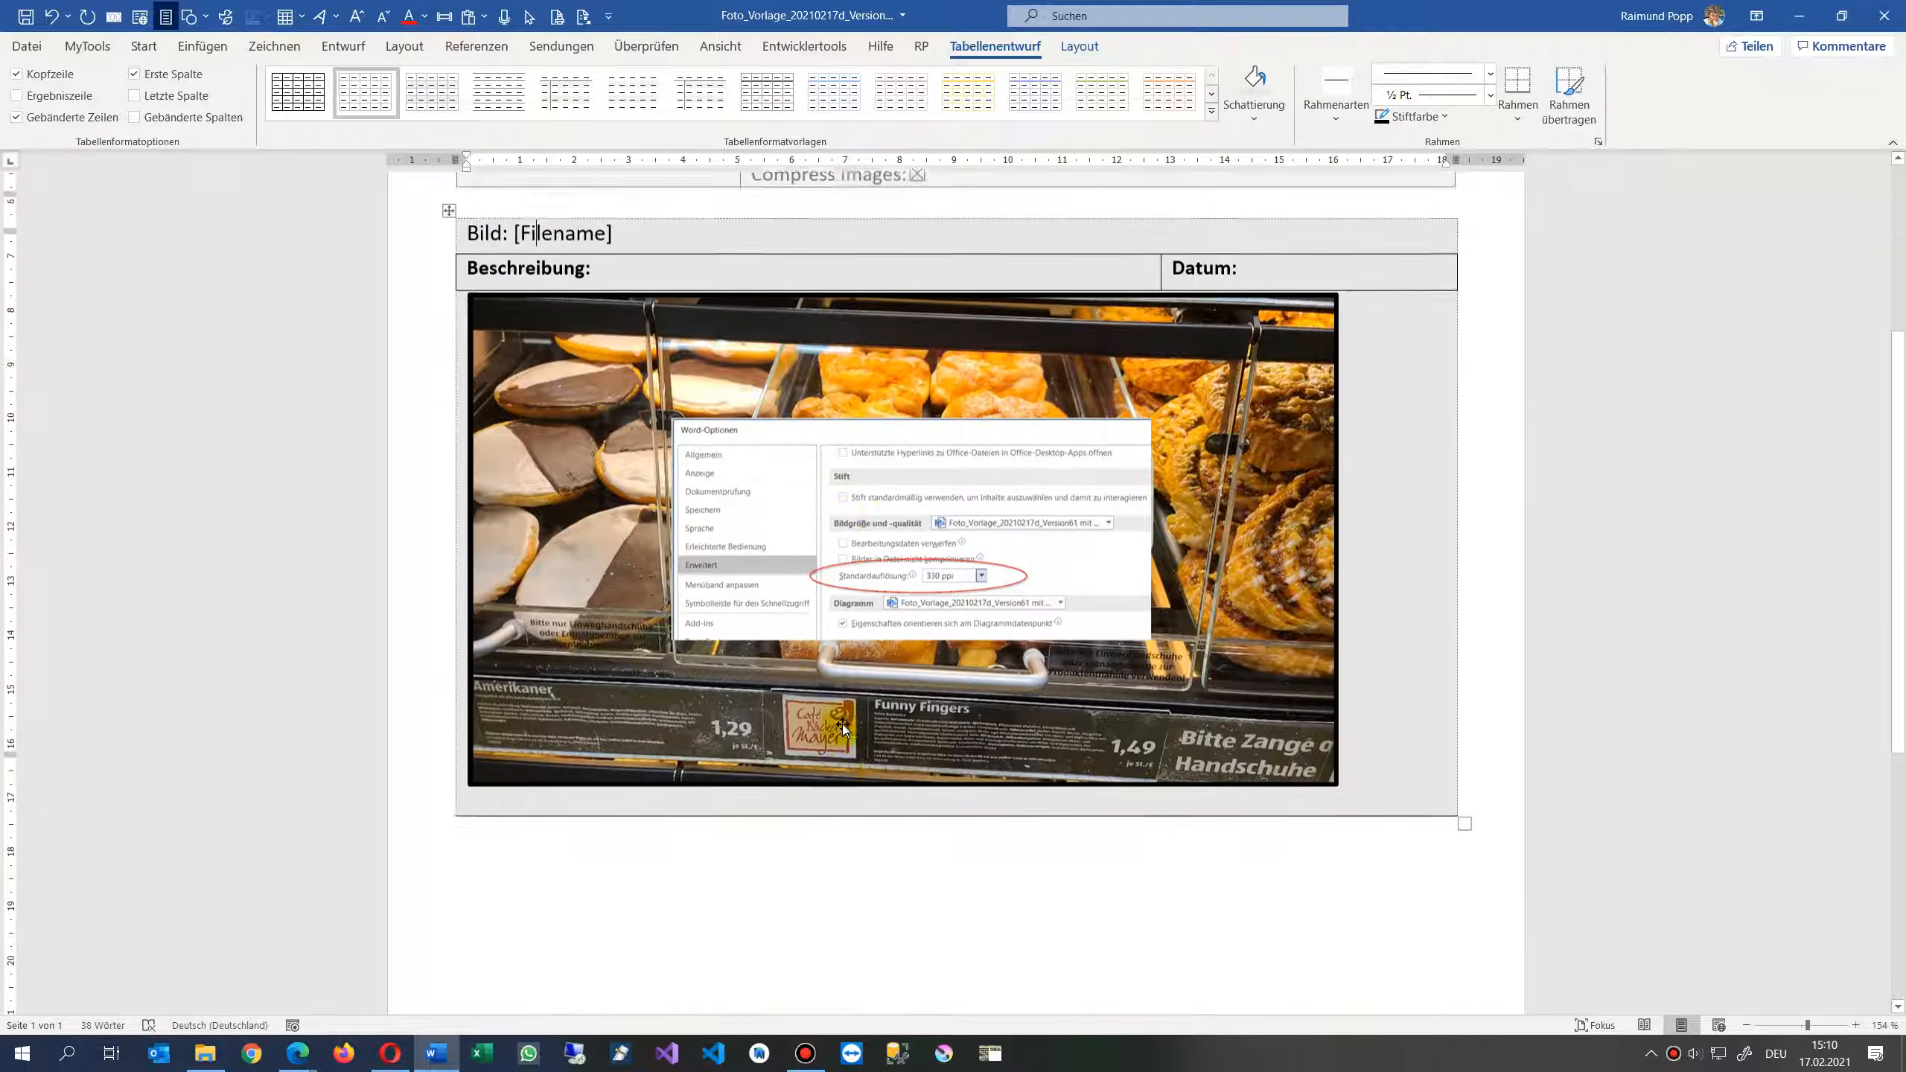
# - Rename the photo table's labels to Description, Photo and Date
pyautogui.scroll(3, 855, 723)
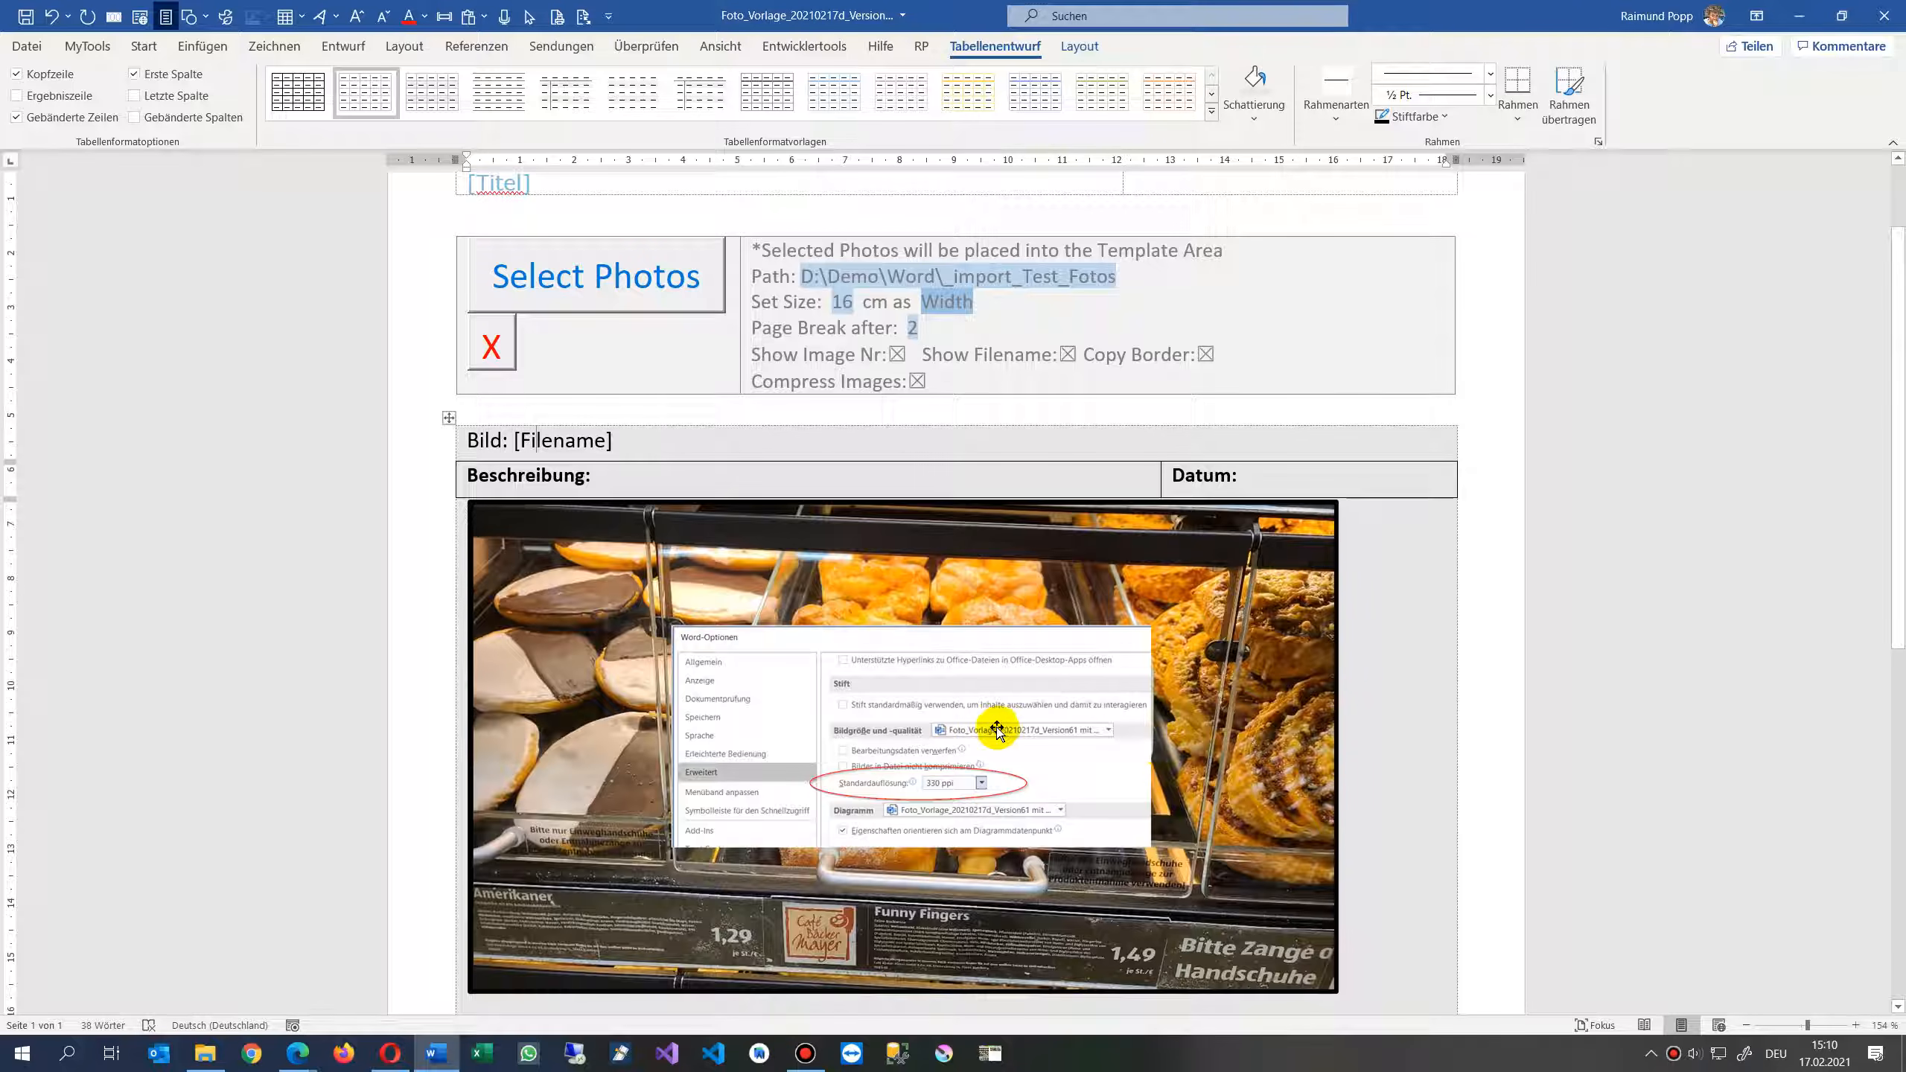
pyautogui.doubleClick(536, 475)
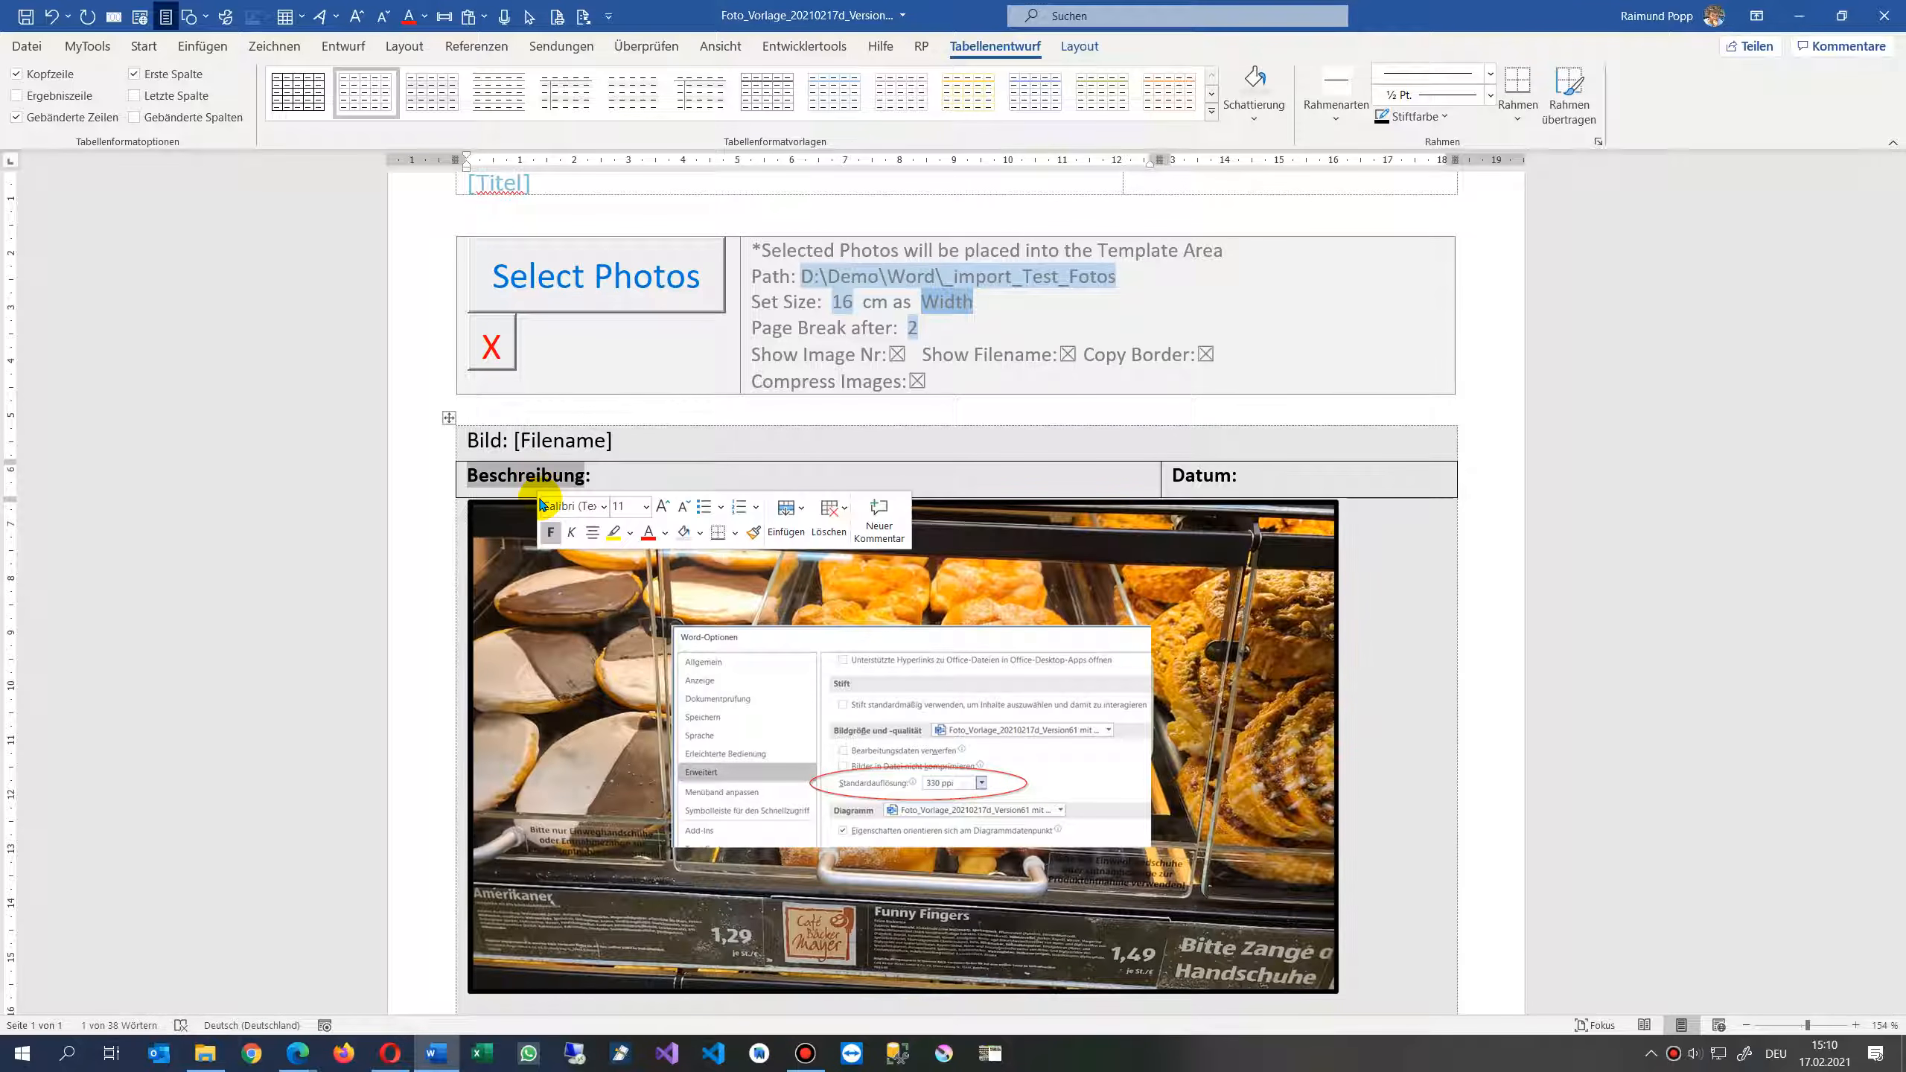
pyautogui.write('De')
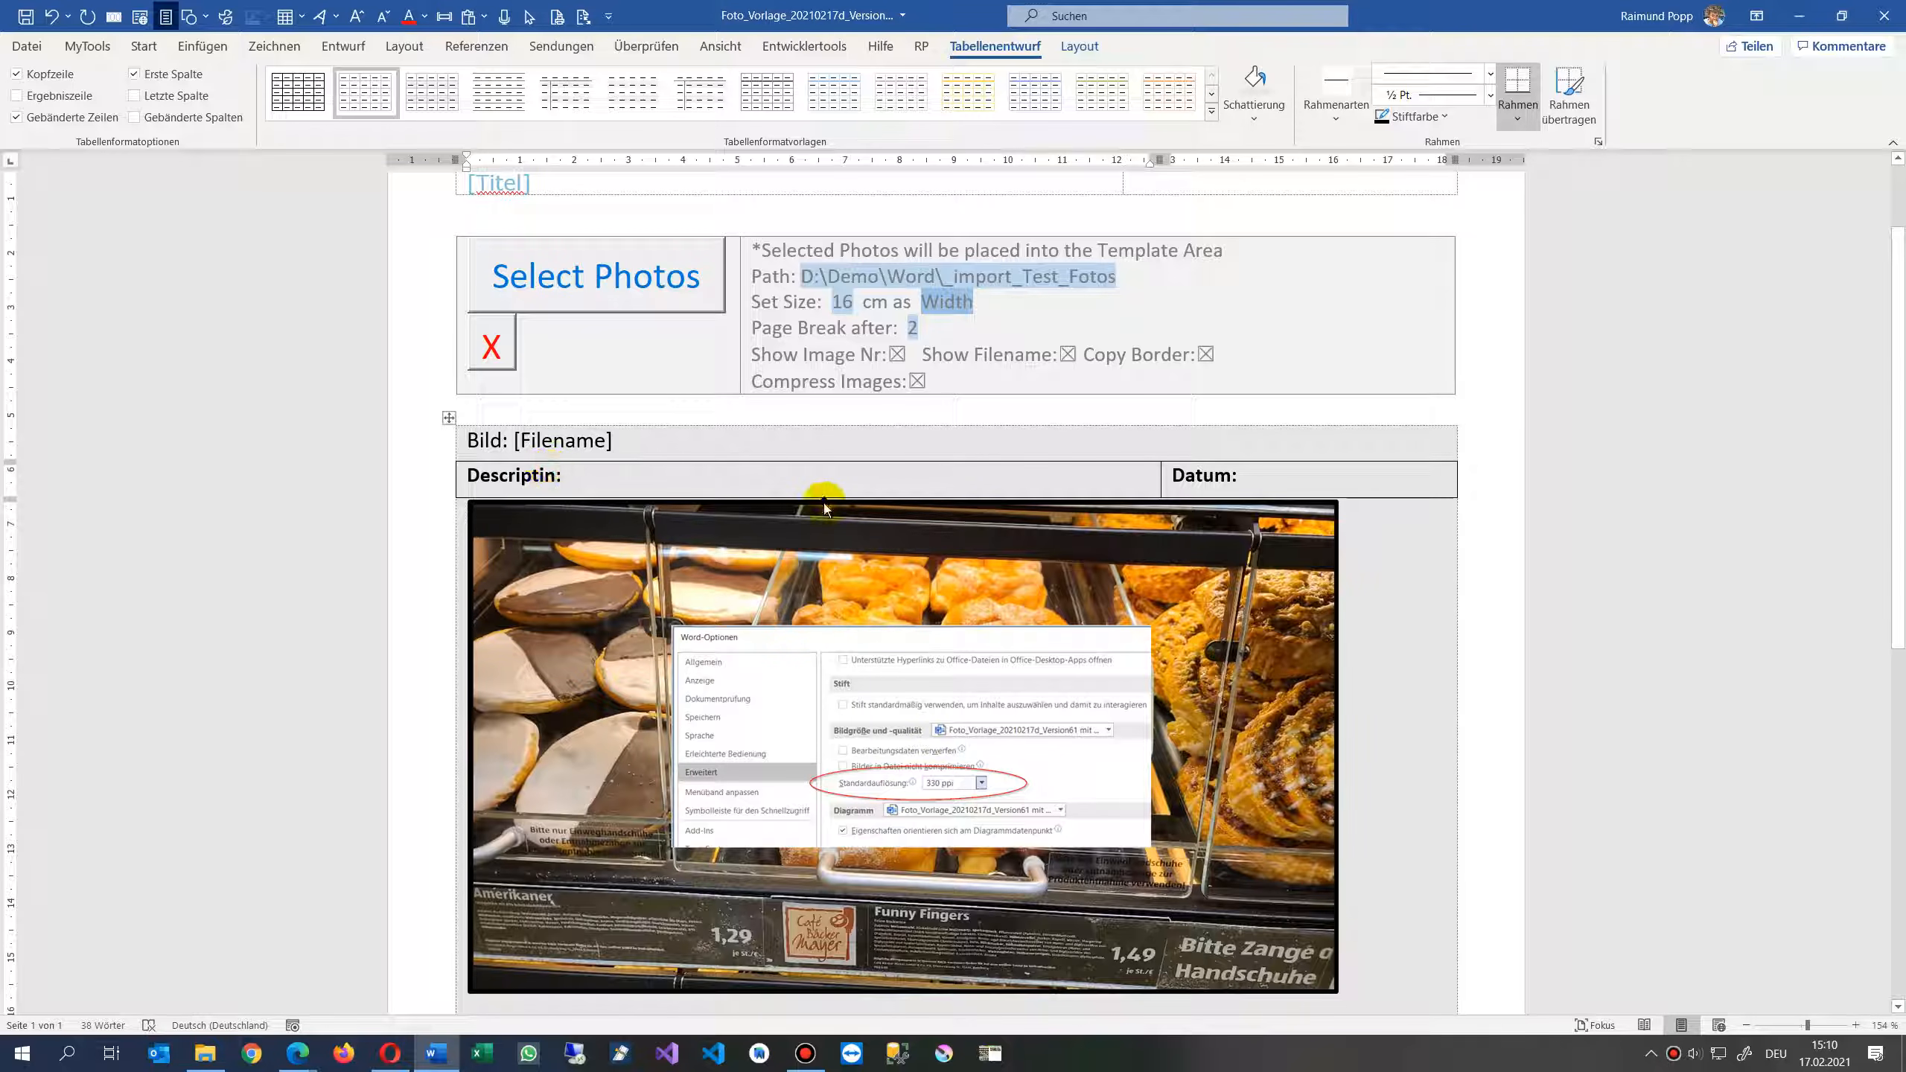
pyautogui.press('BackSpace')
pyautogui.doubleClick(486, 442)
pyautogui.write('Photo')
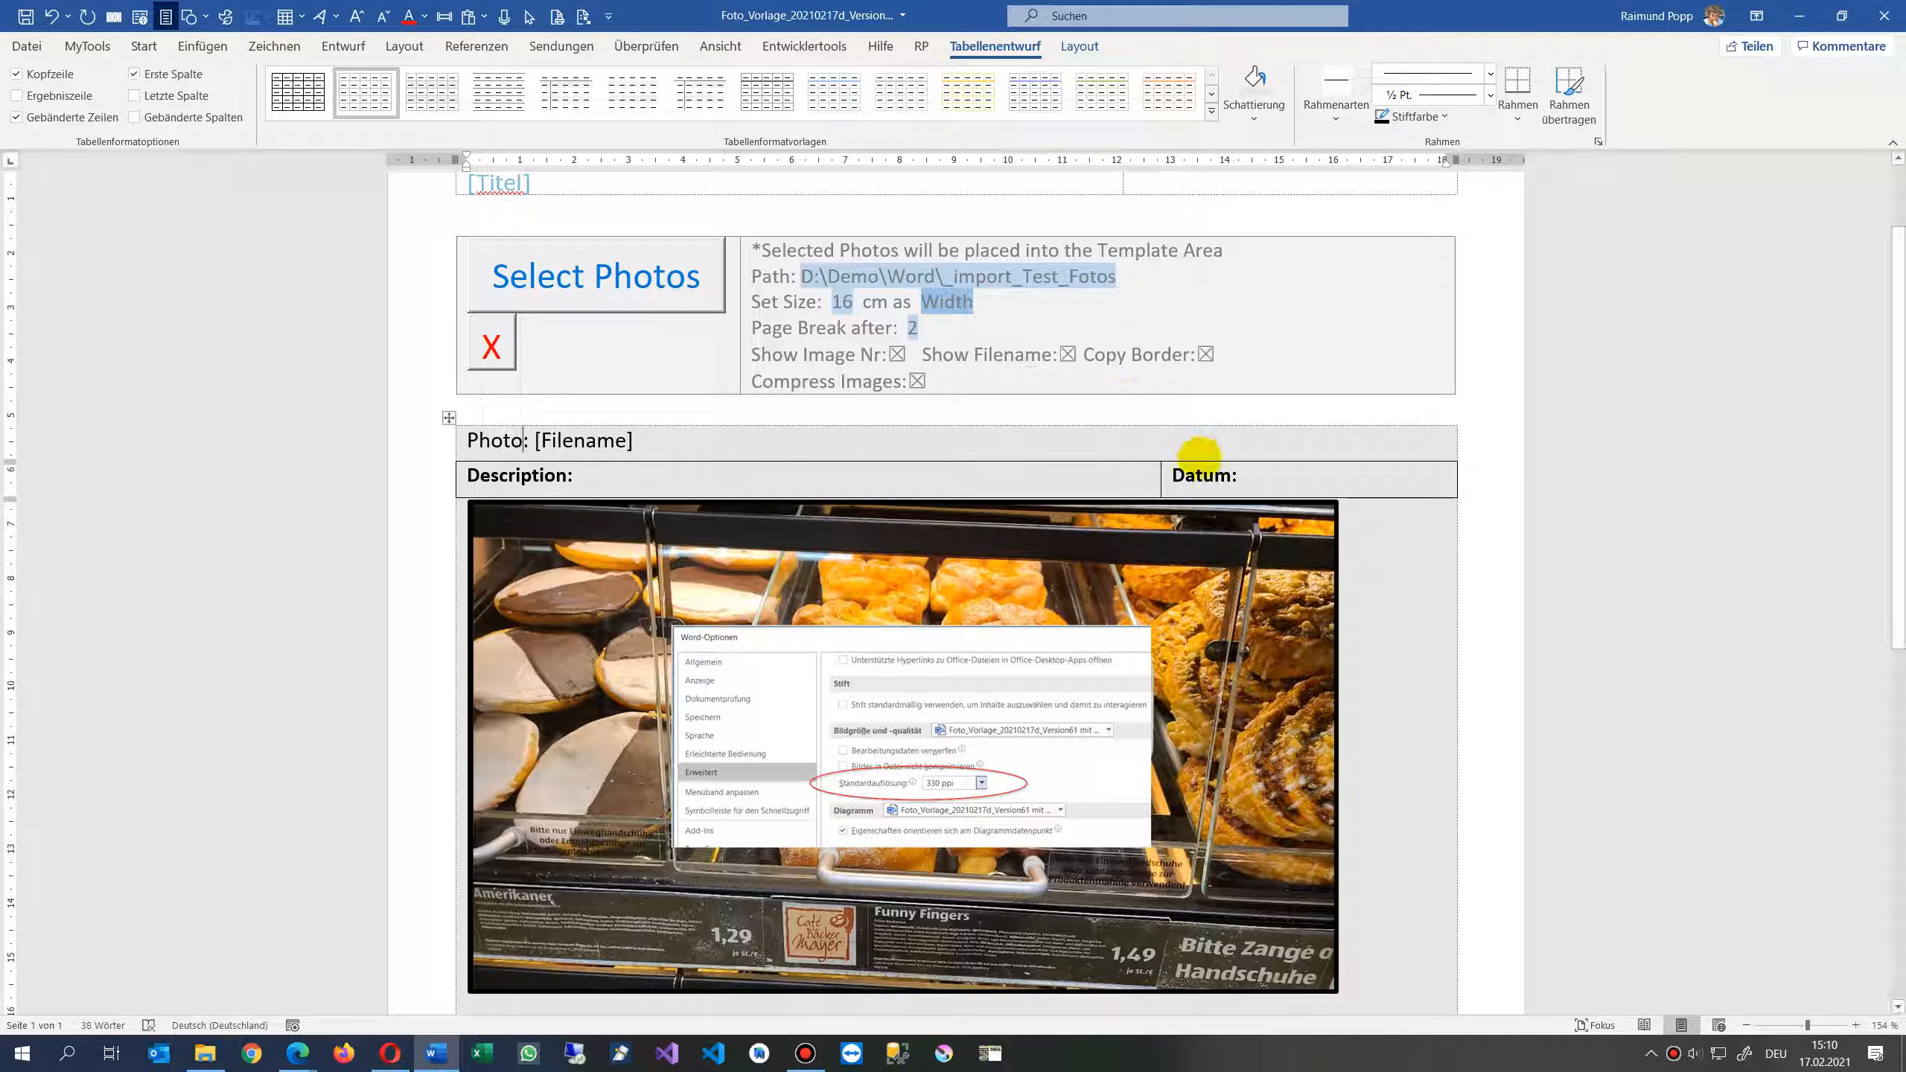
pyautogui.doubleClick(1198, 477)
pyautogui.write('Date')
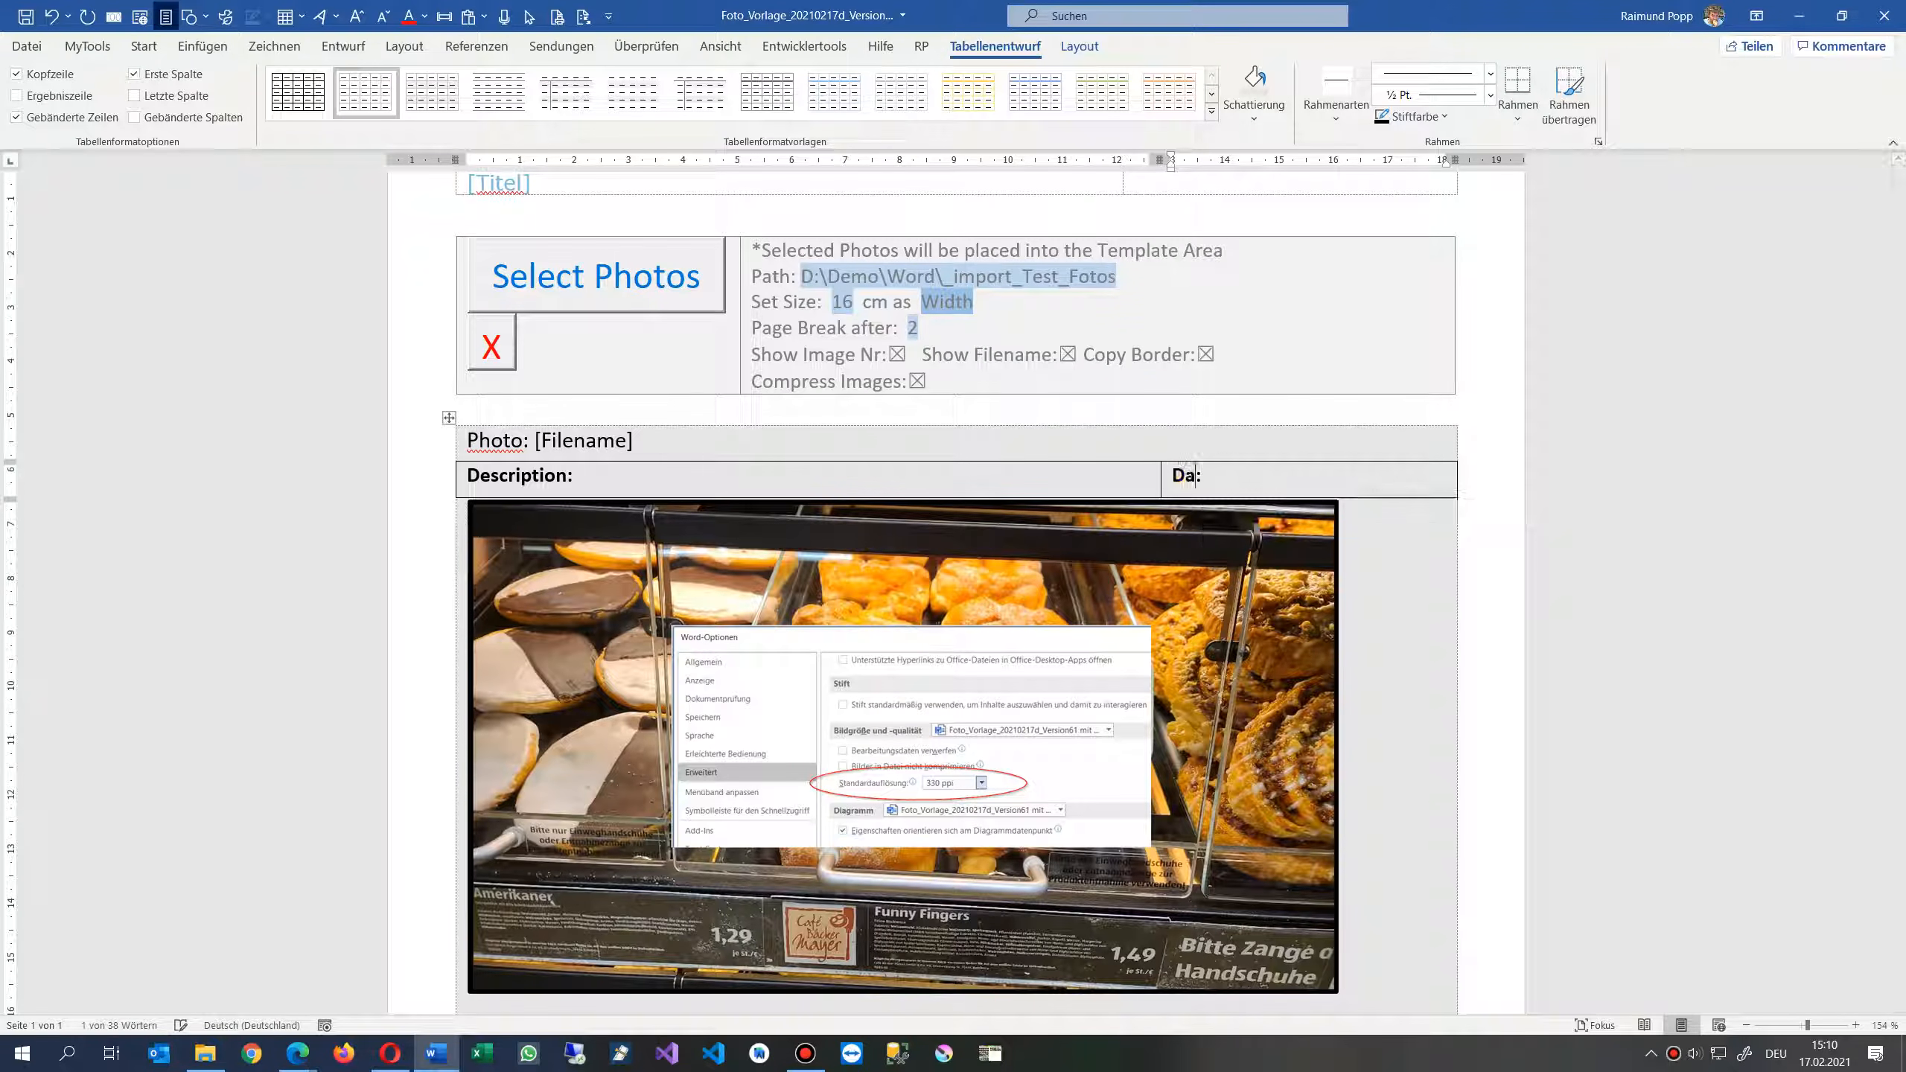
# - Set the template's photo size to 14 cm
pyautogui.click(1034, 276)
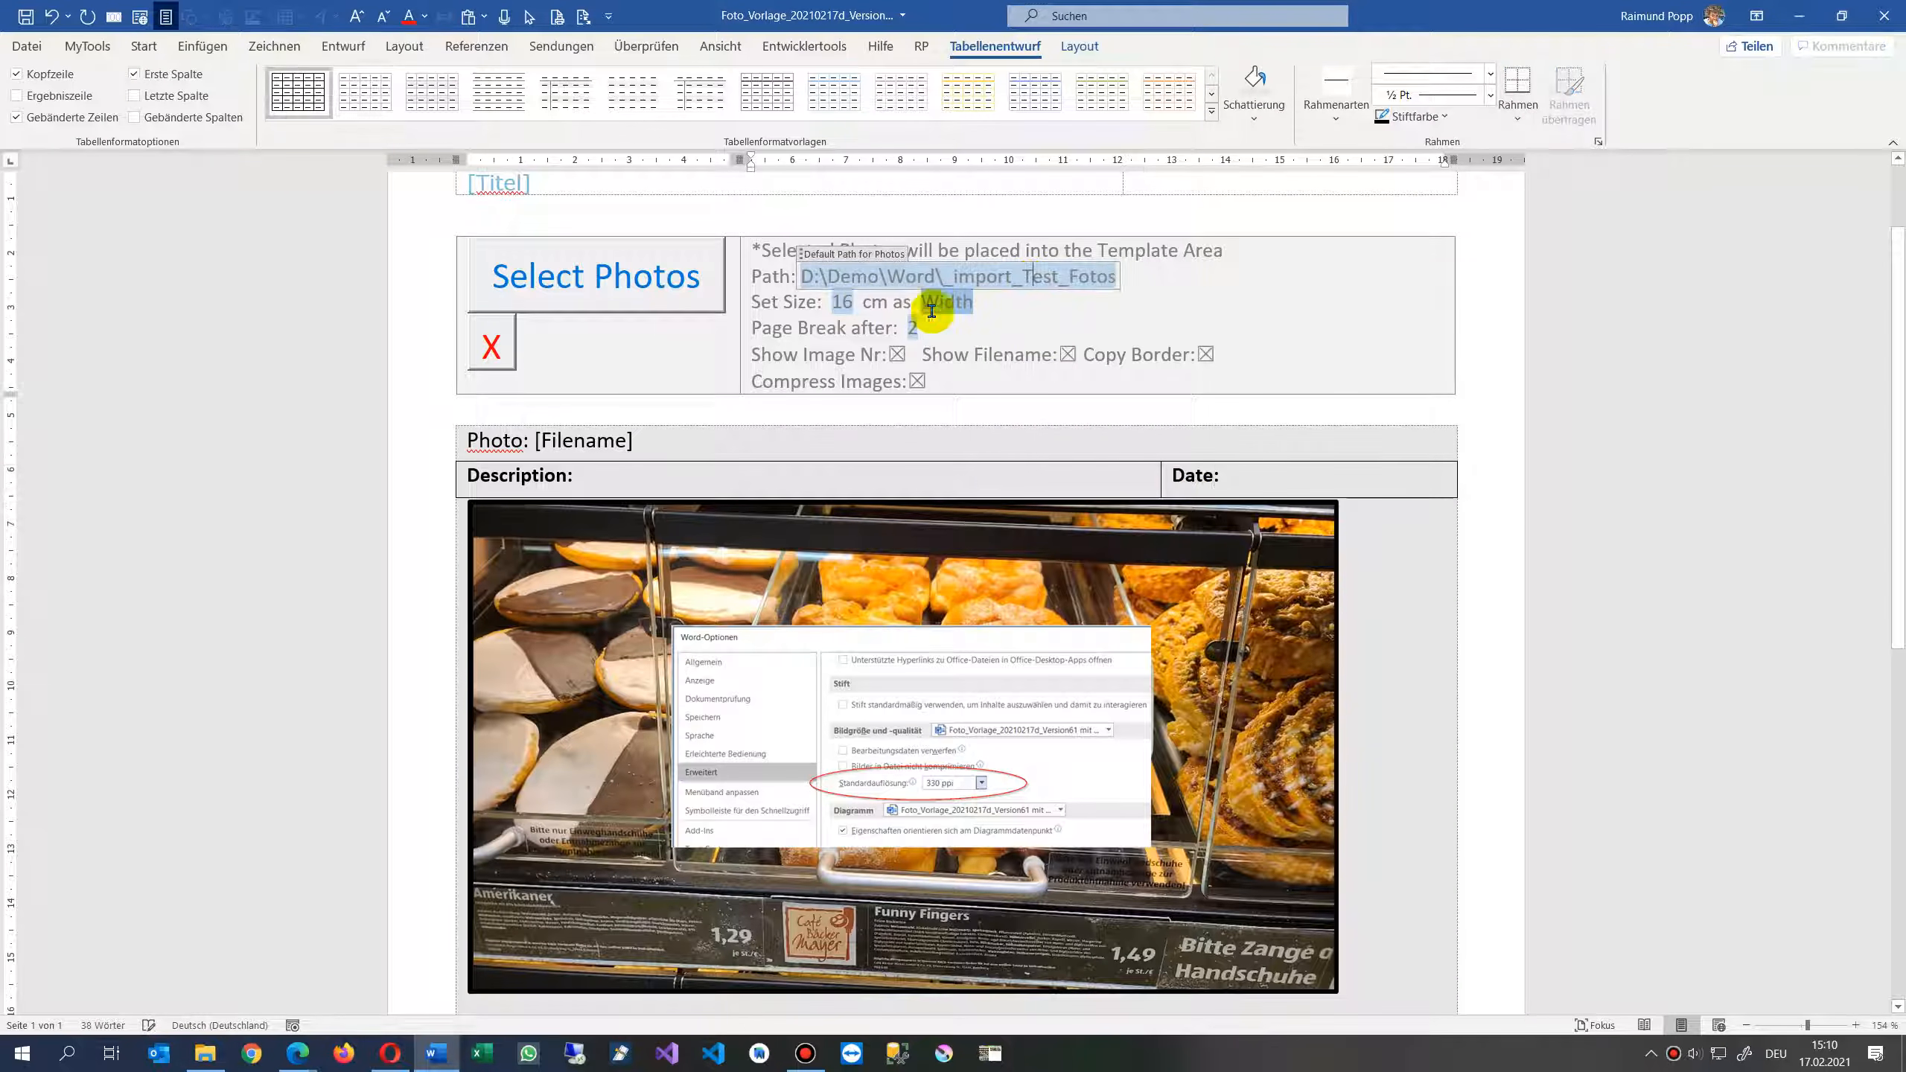
pyautogui.doubleClick(841, 303)
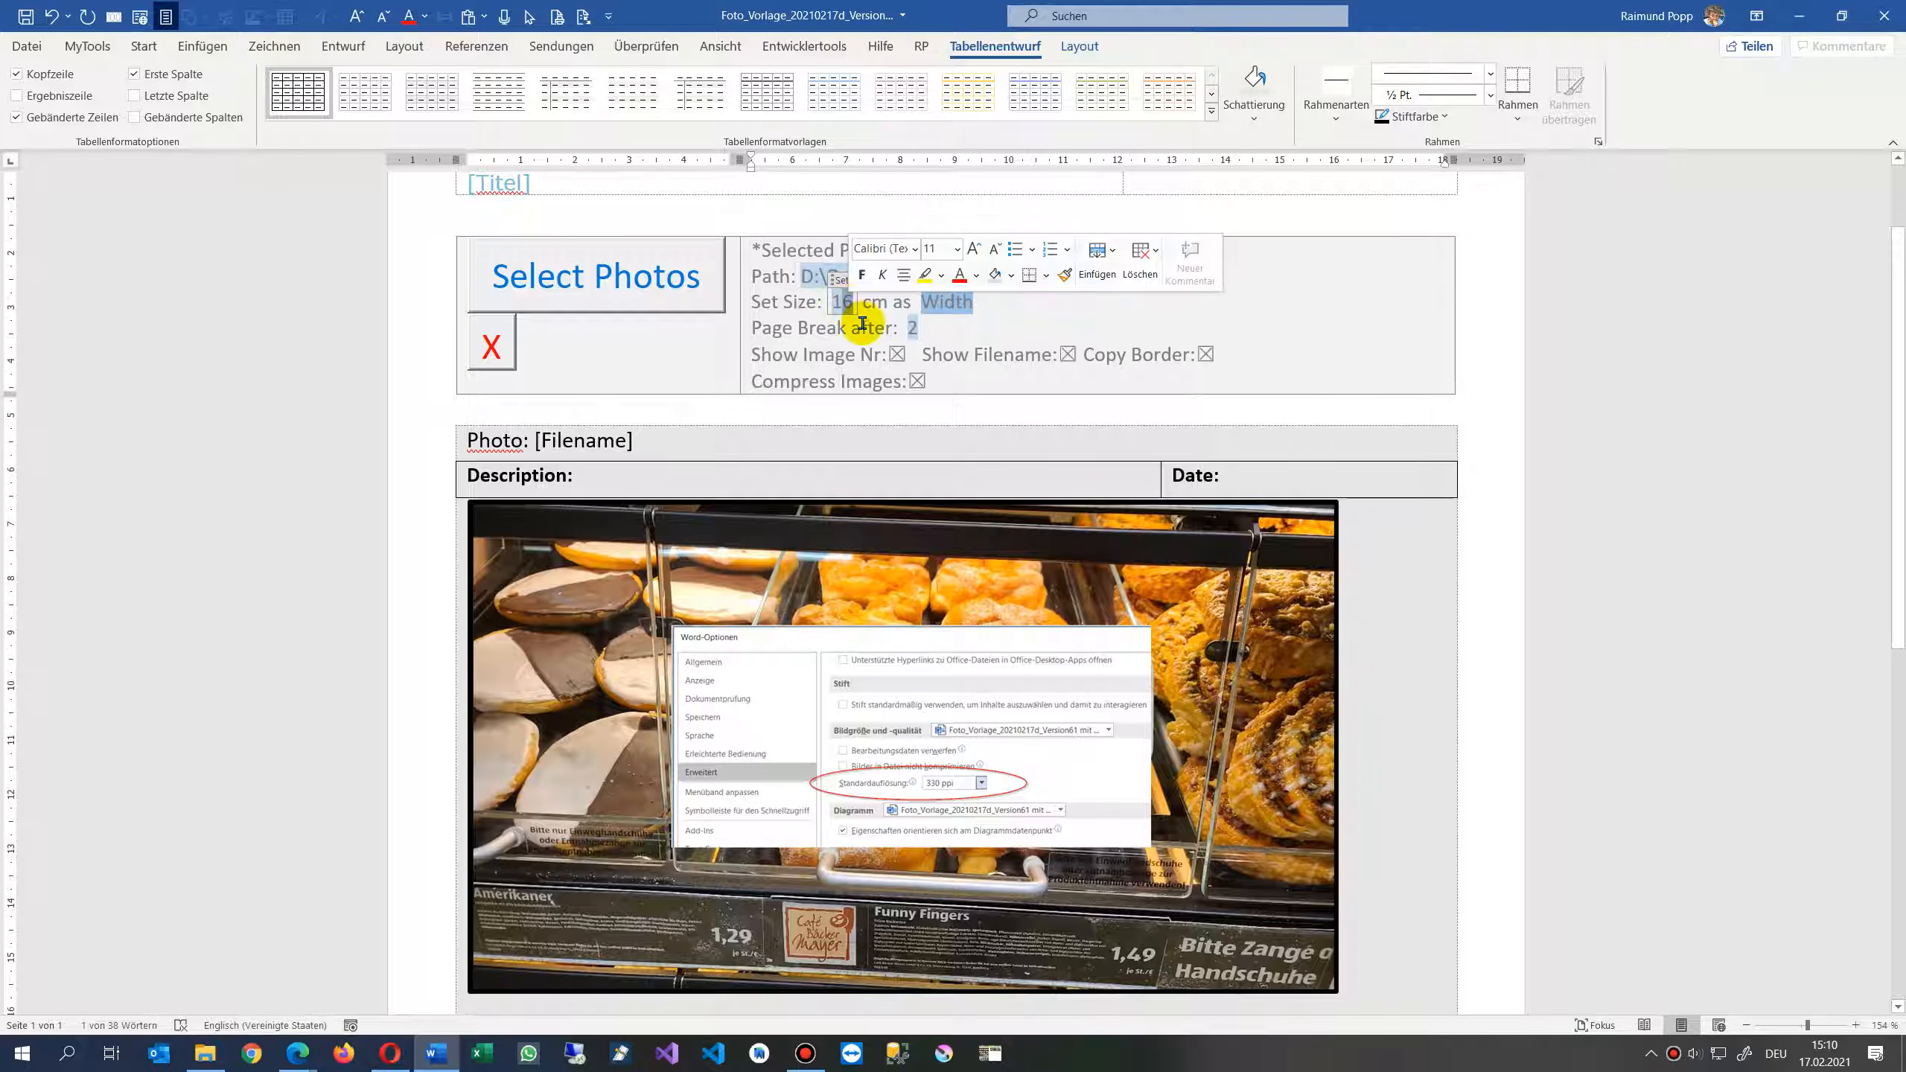
pyautogui.write('14')
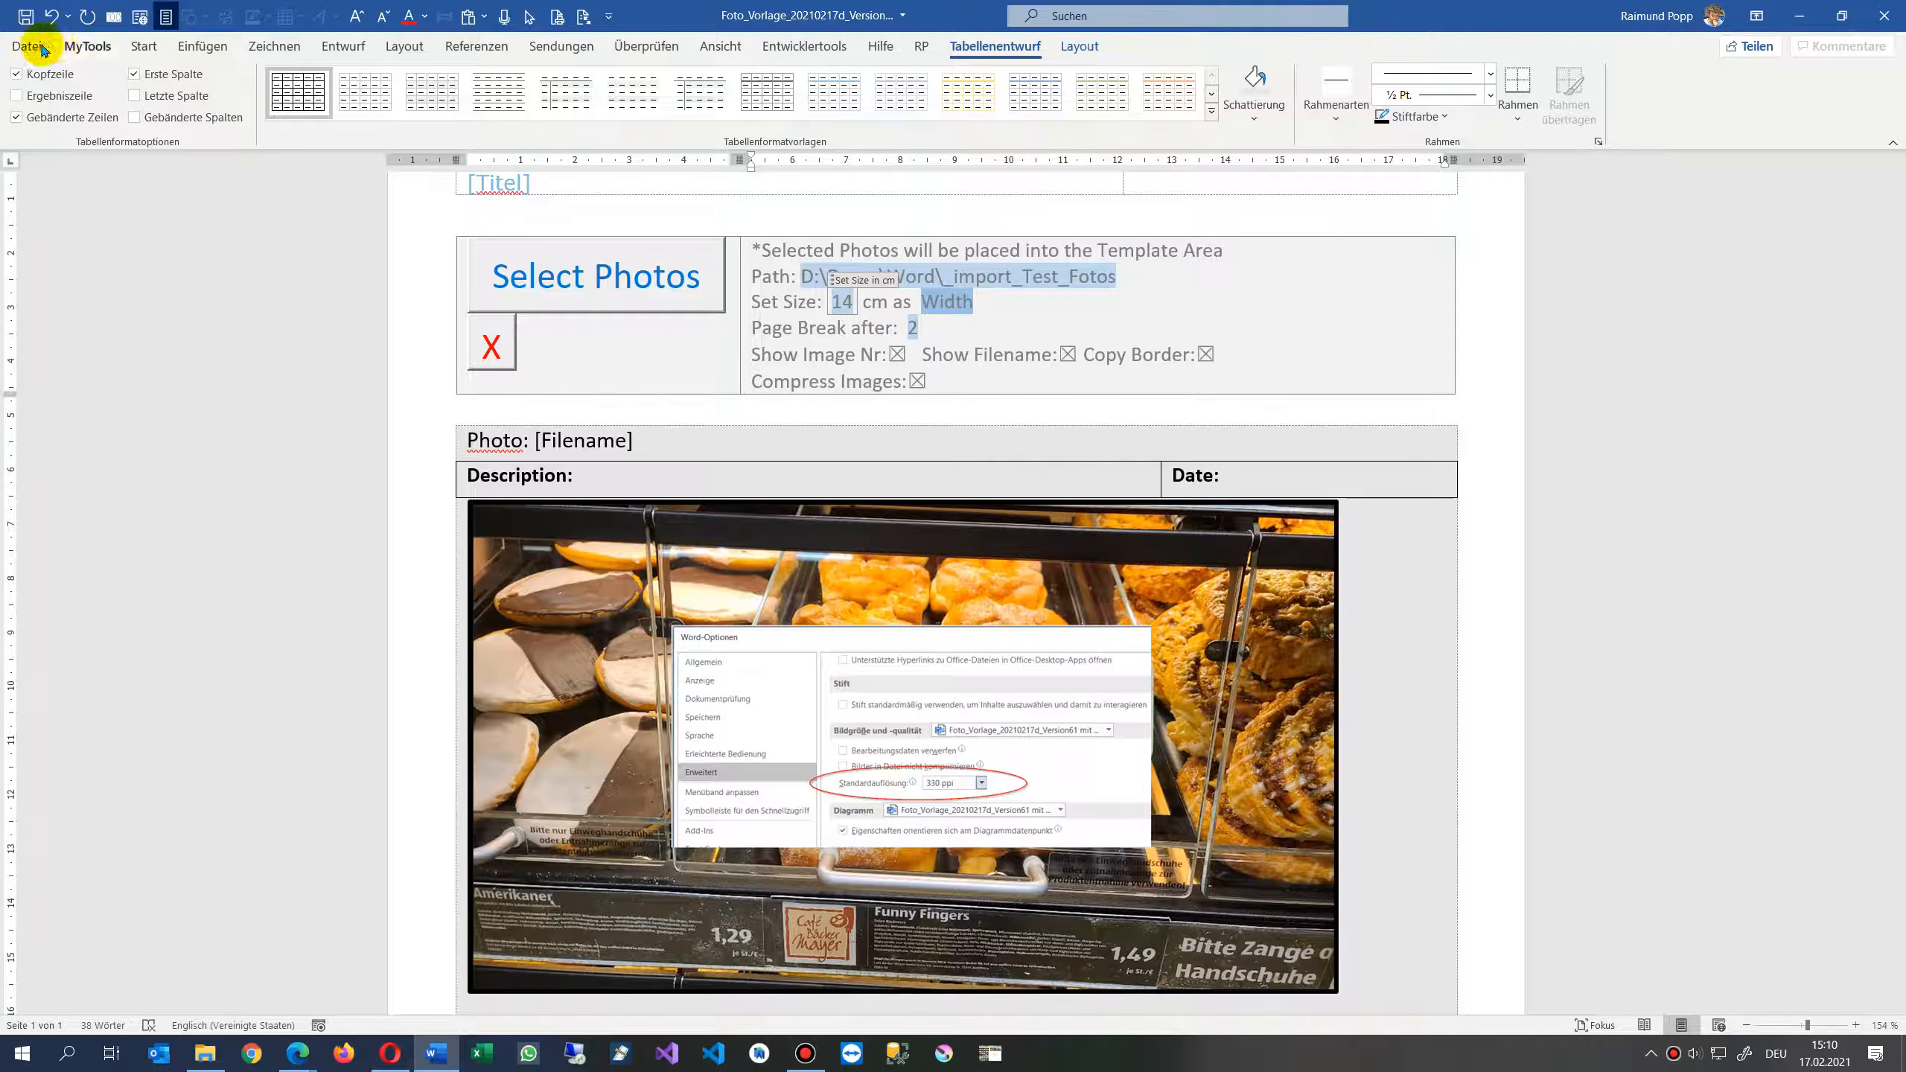
# - Save the template as Test own Template in the 2021-02-17 Photo ohne Compress folder
pyautogui.click(41, 50)
pyautogui.click(72, 295)
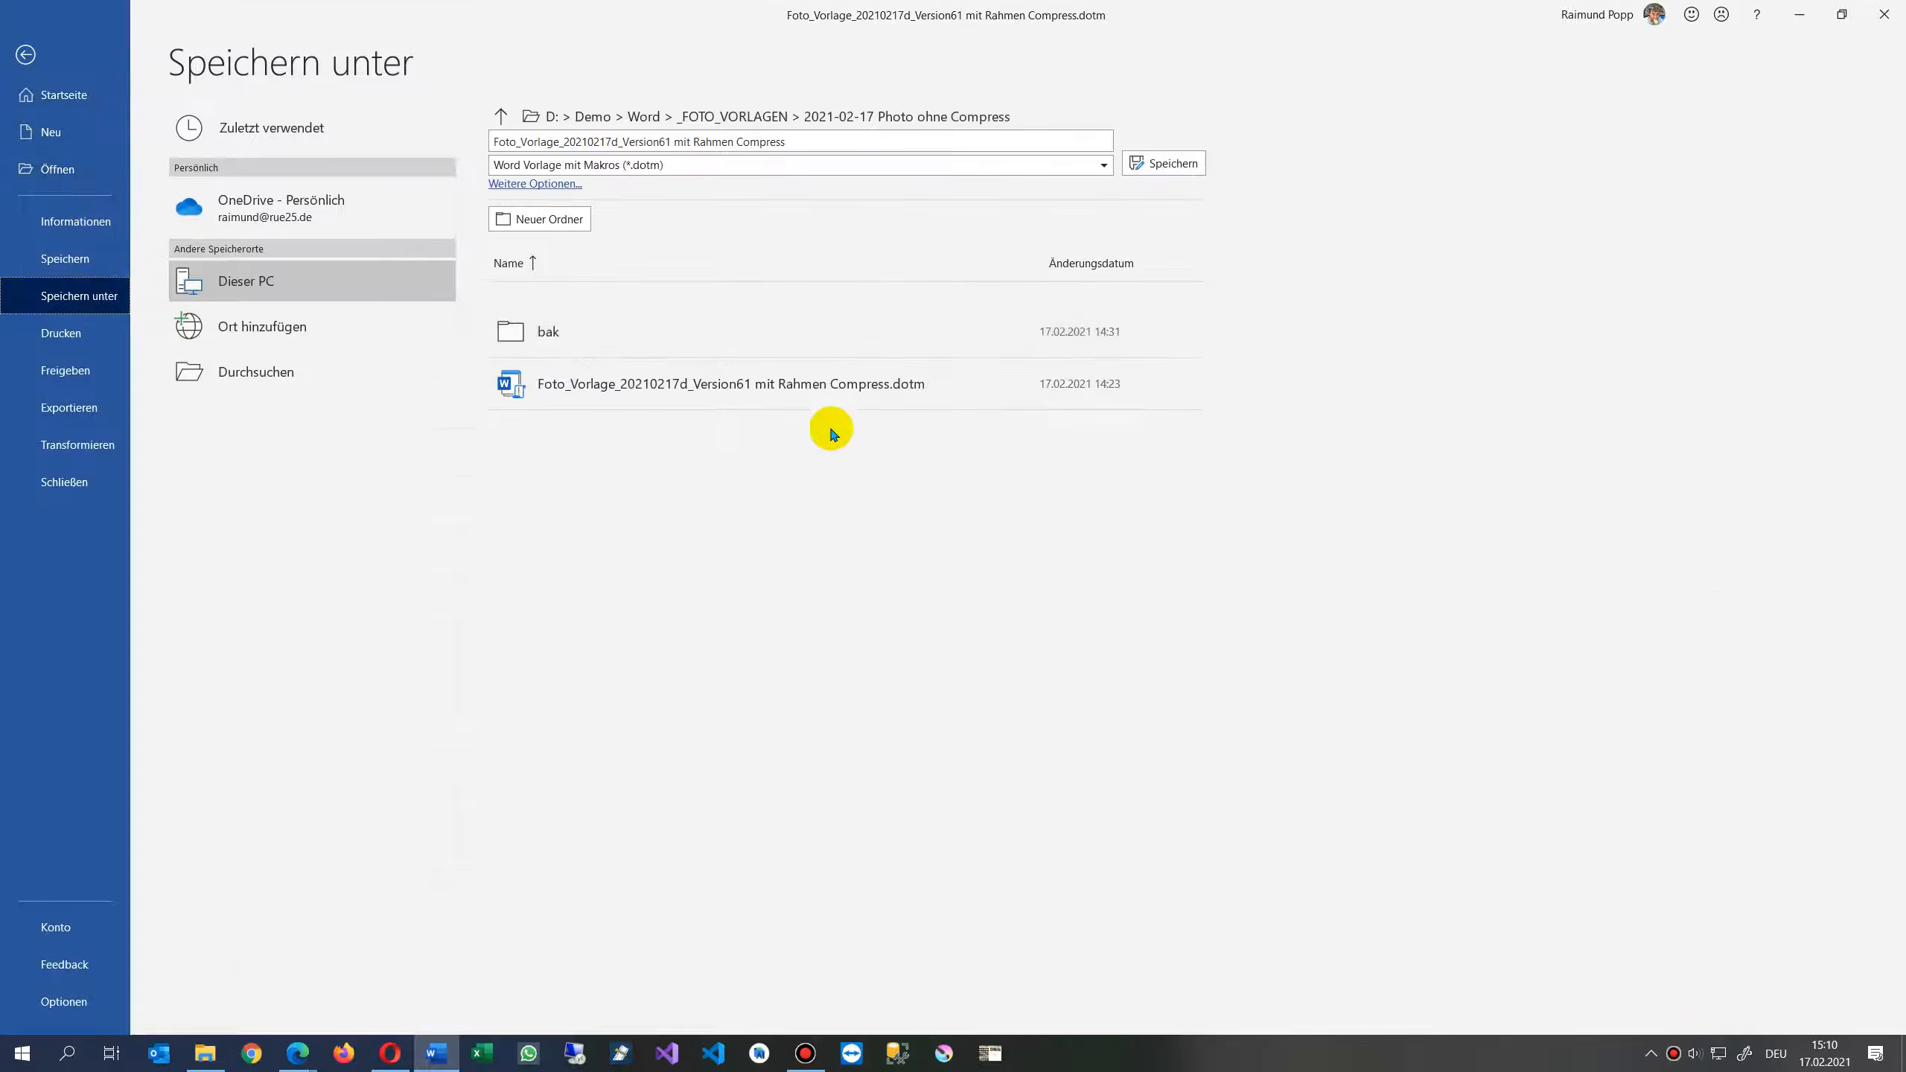
pyautogui.click(816, 136)
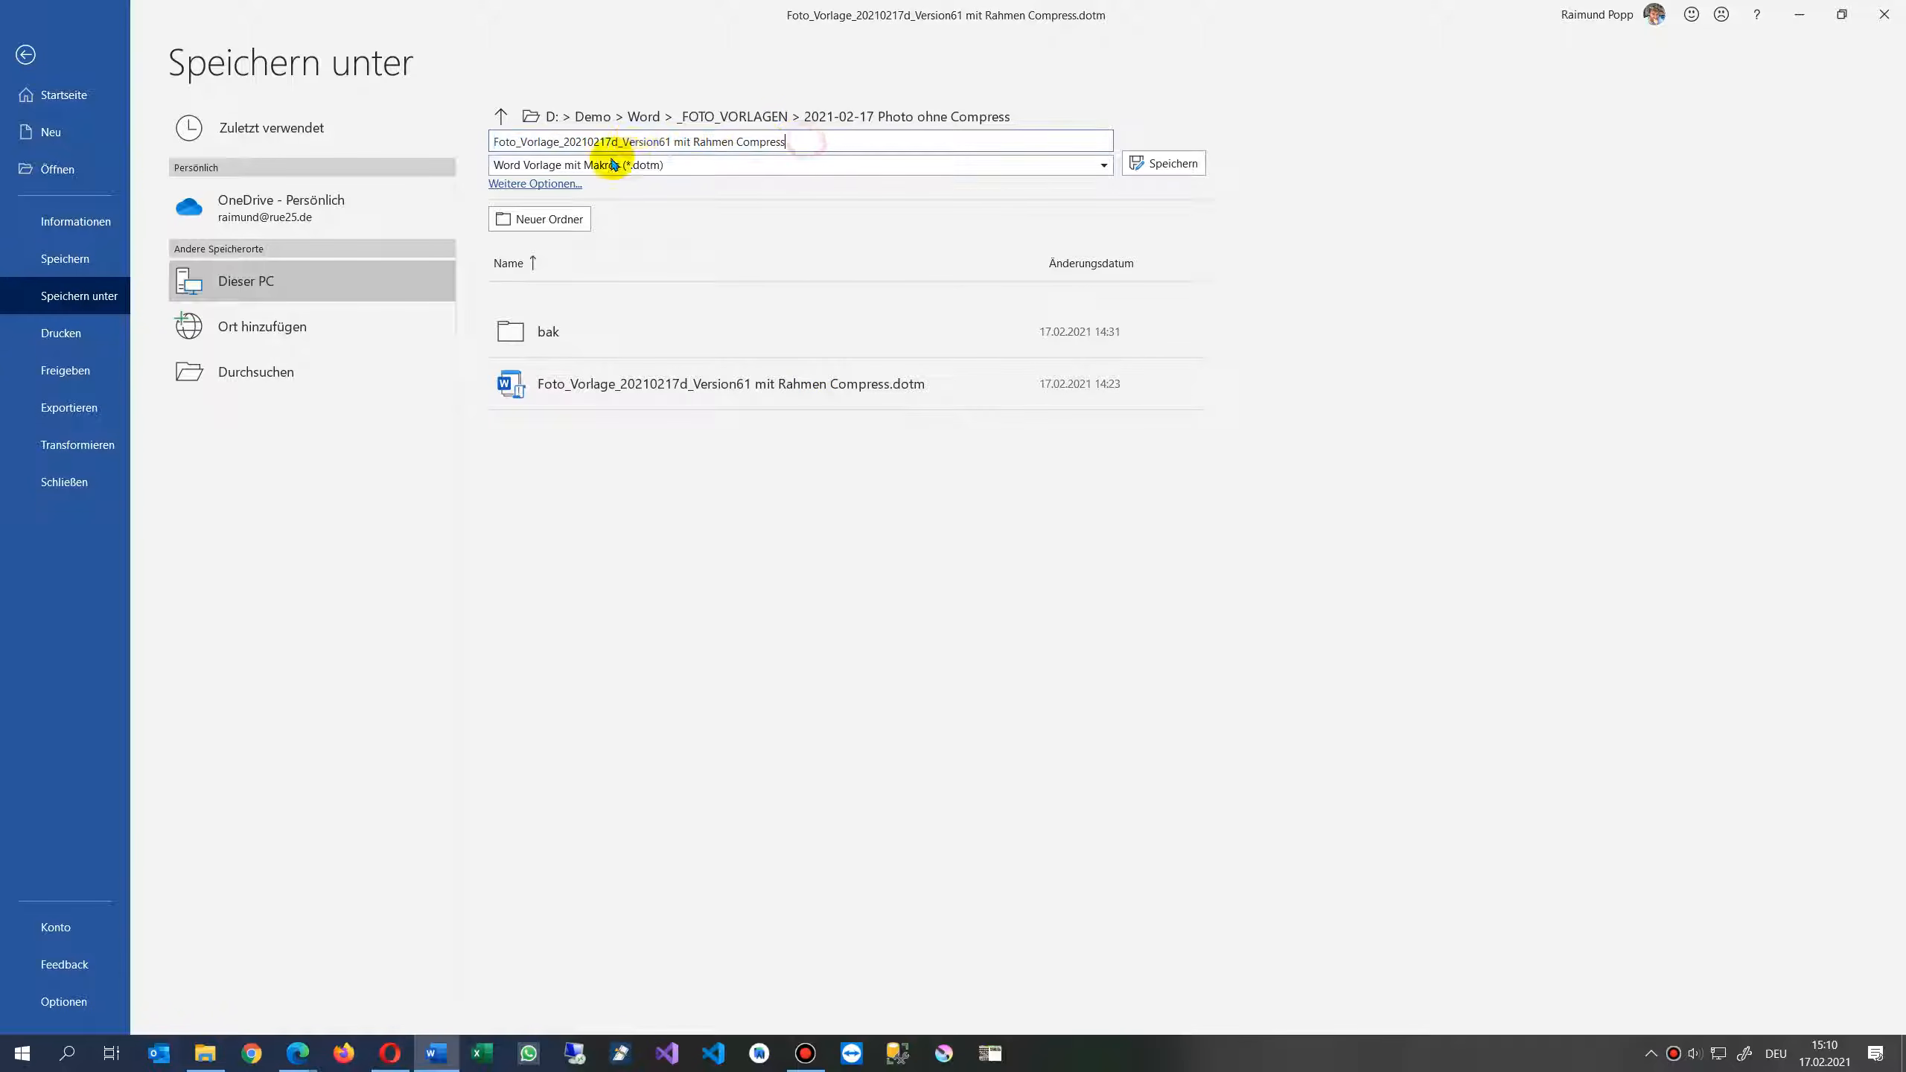
pyautogui.click(625, 141)
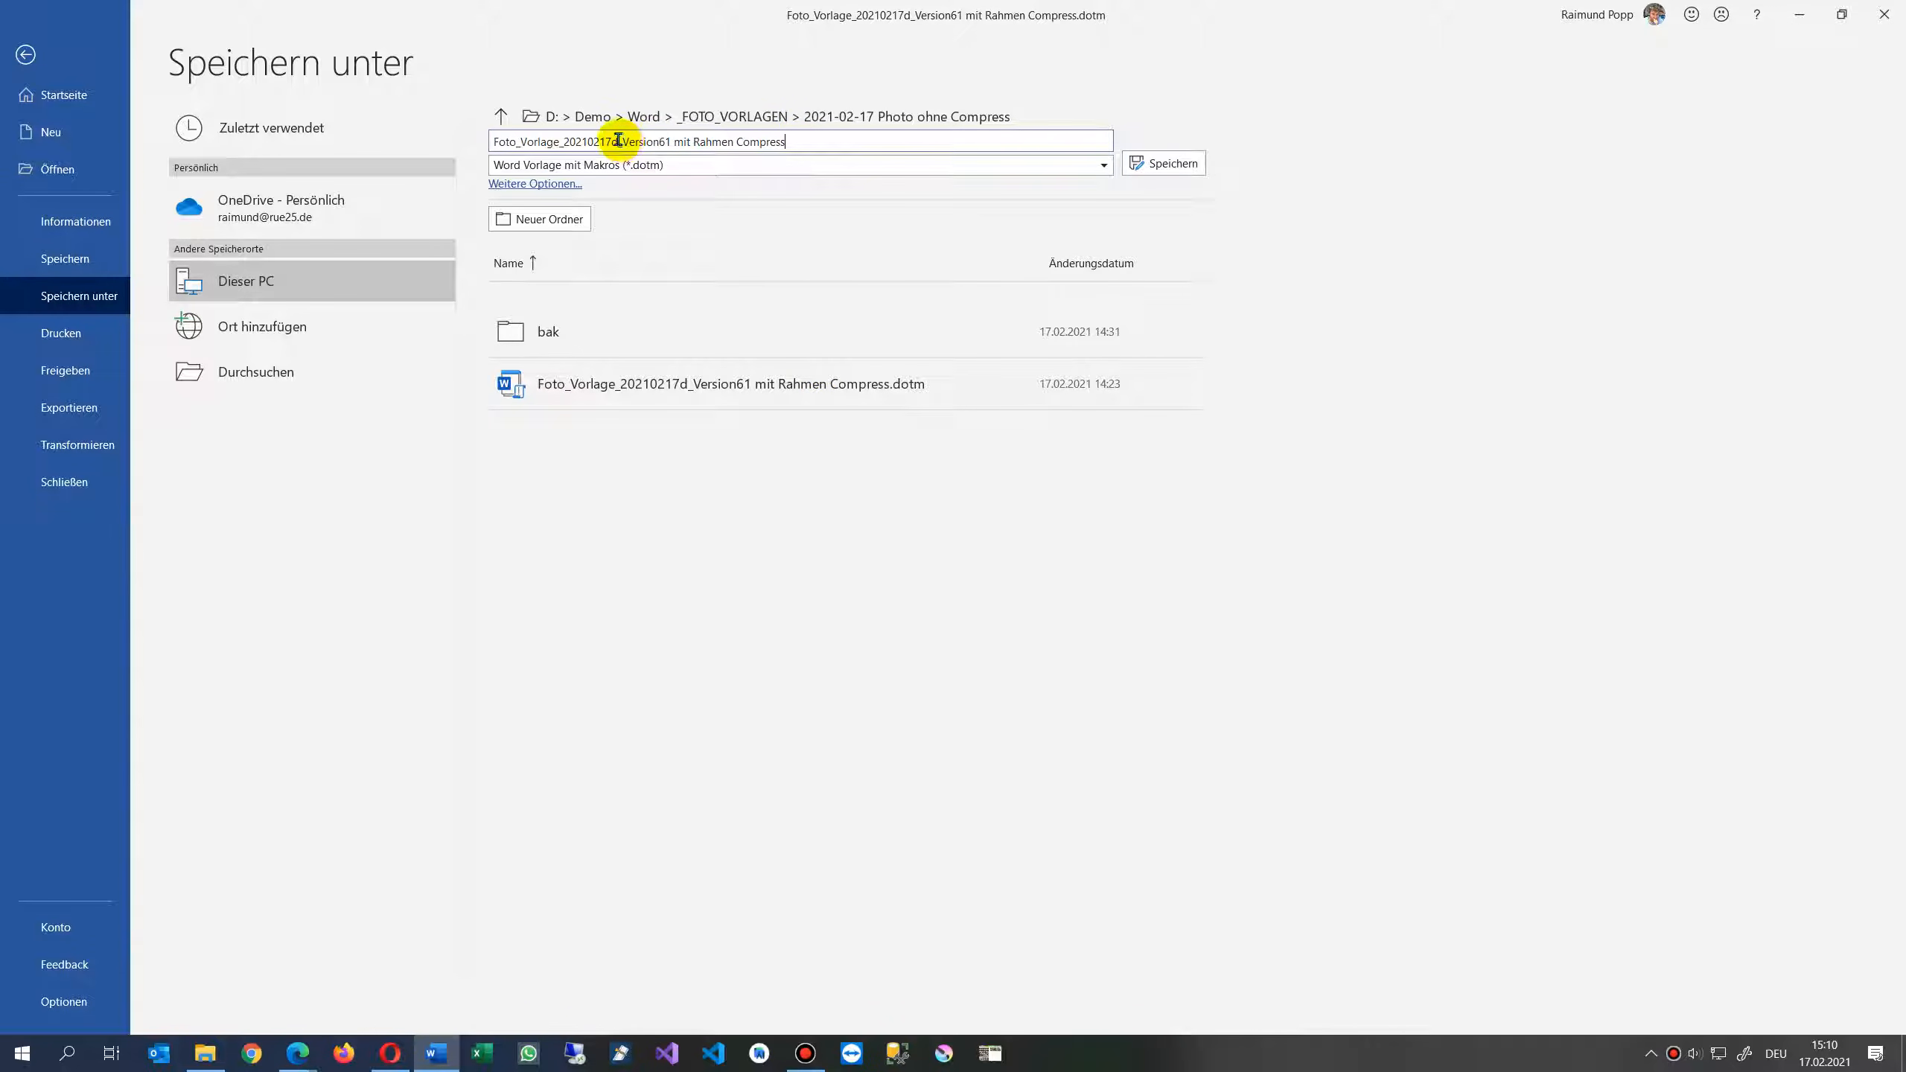
pyautogui.moveTo(495, 143); pyautogui.dragTo(866, 128)
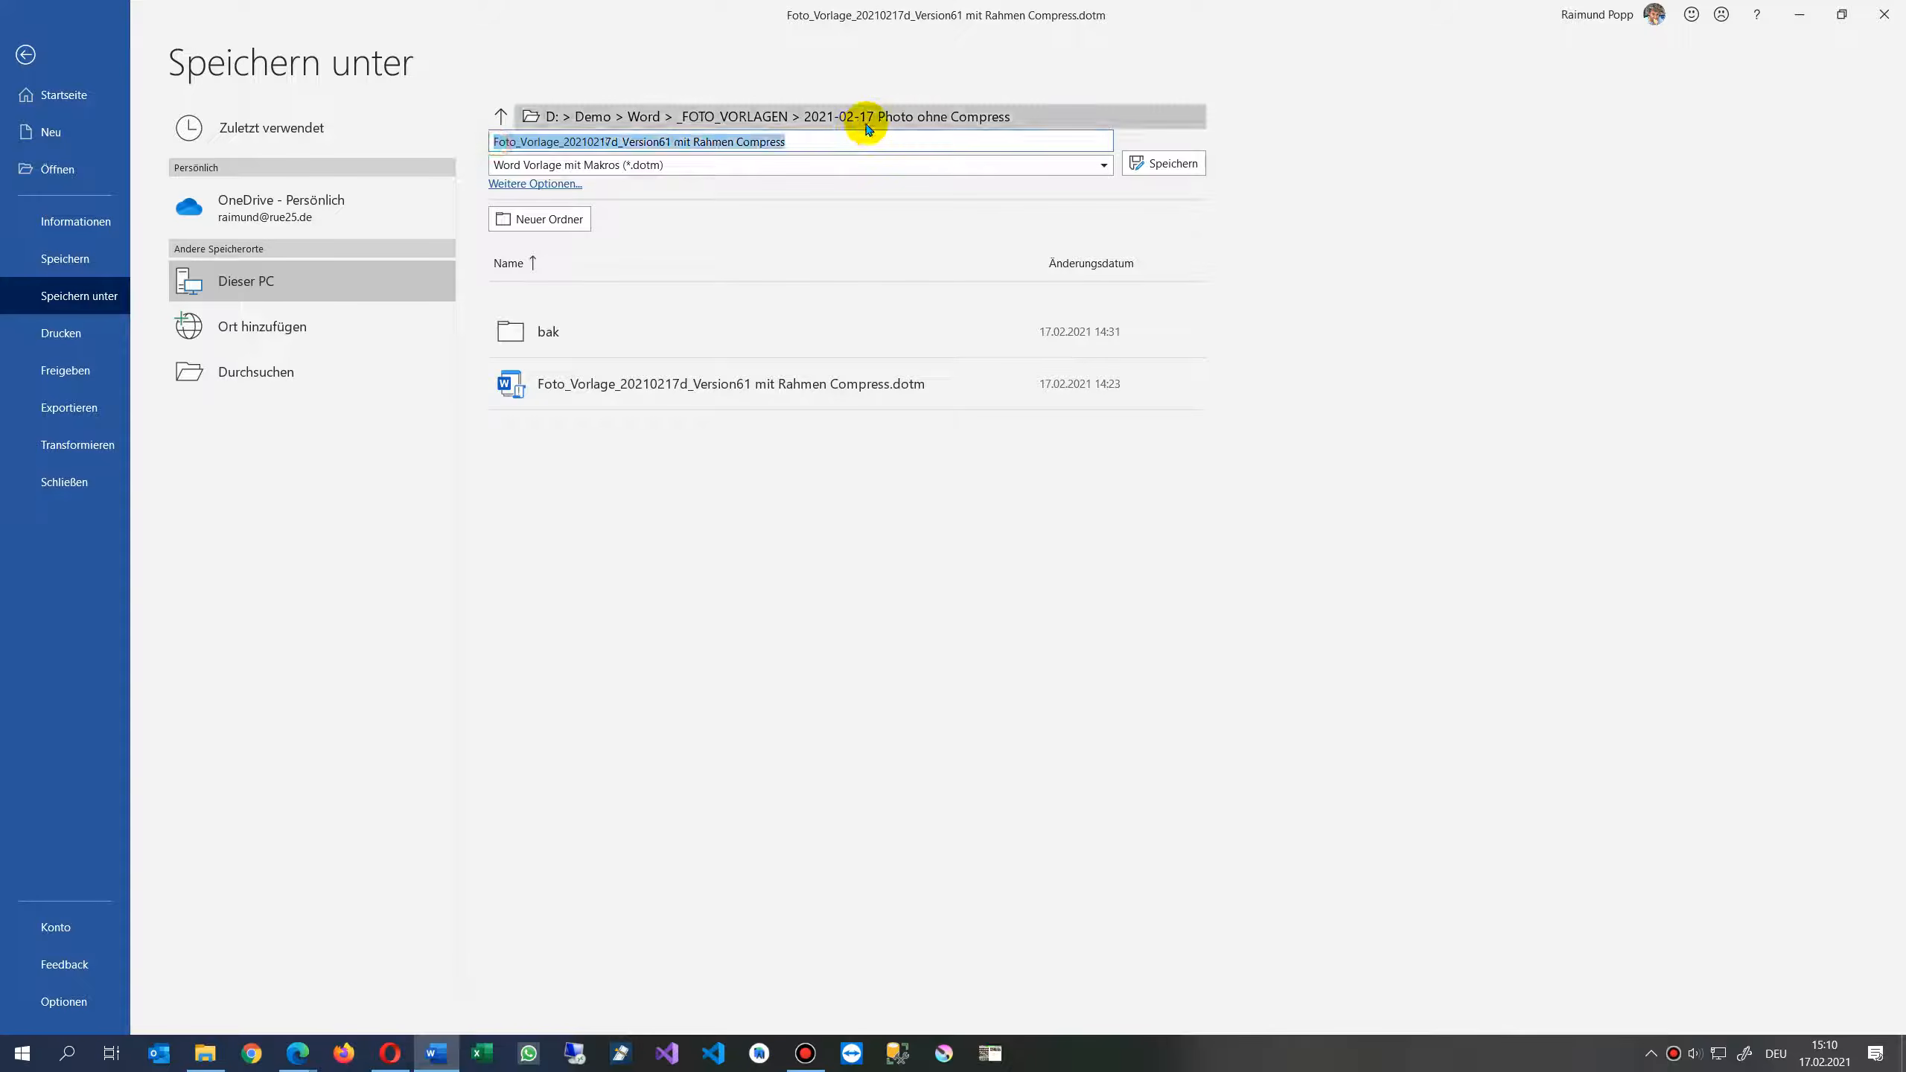
pyautogui.write('Test own Temp')
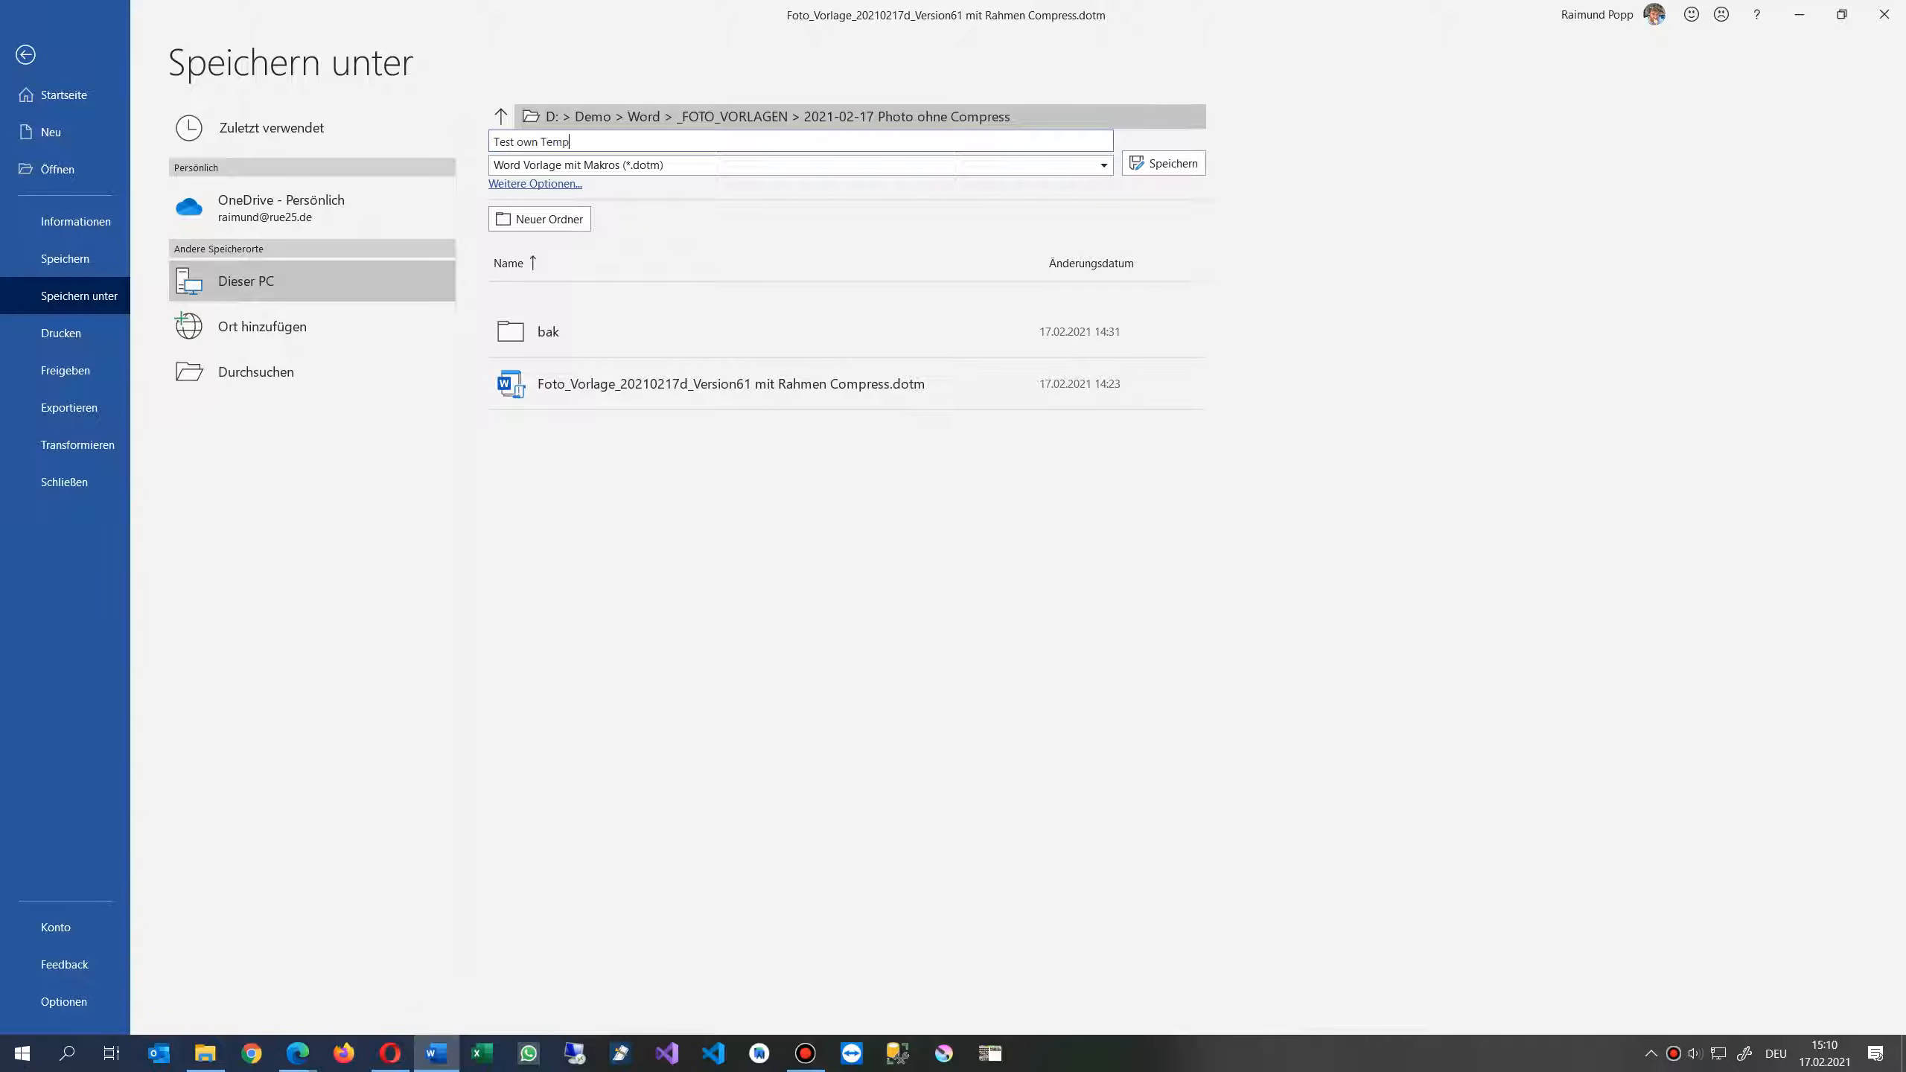
pyautogui.write('late')
pyautogui.press('Return')
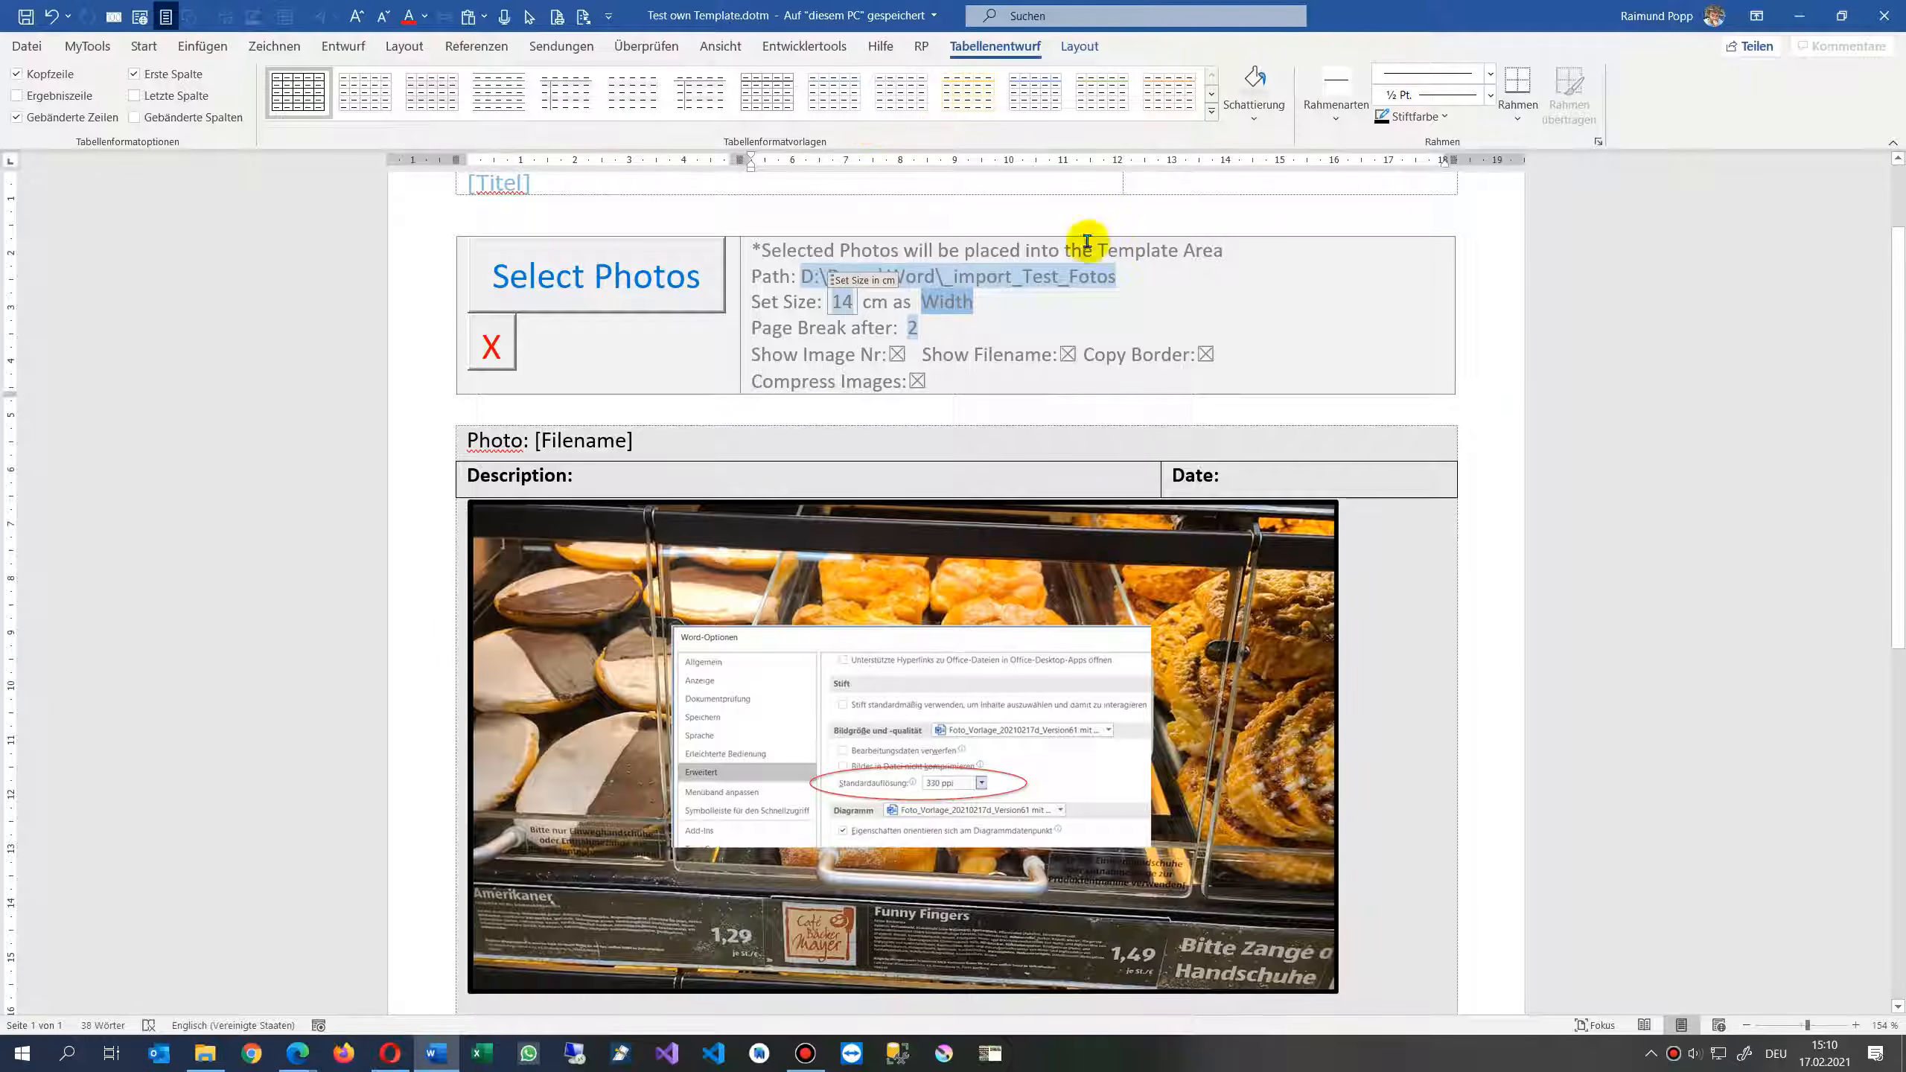
# - Close the document, create a new document from Test own Template.dotm and enable its macros
pyautogui.click(1884, 16)
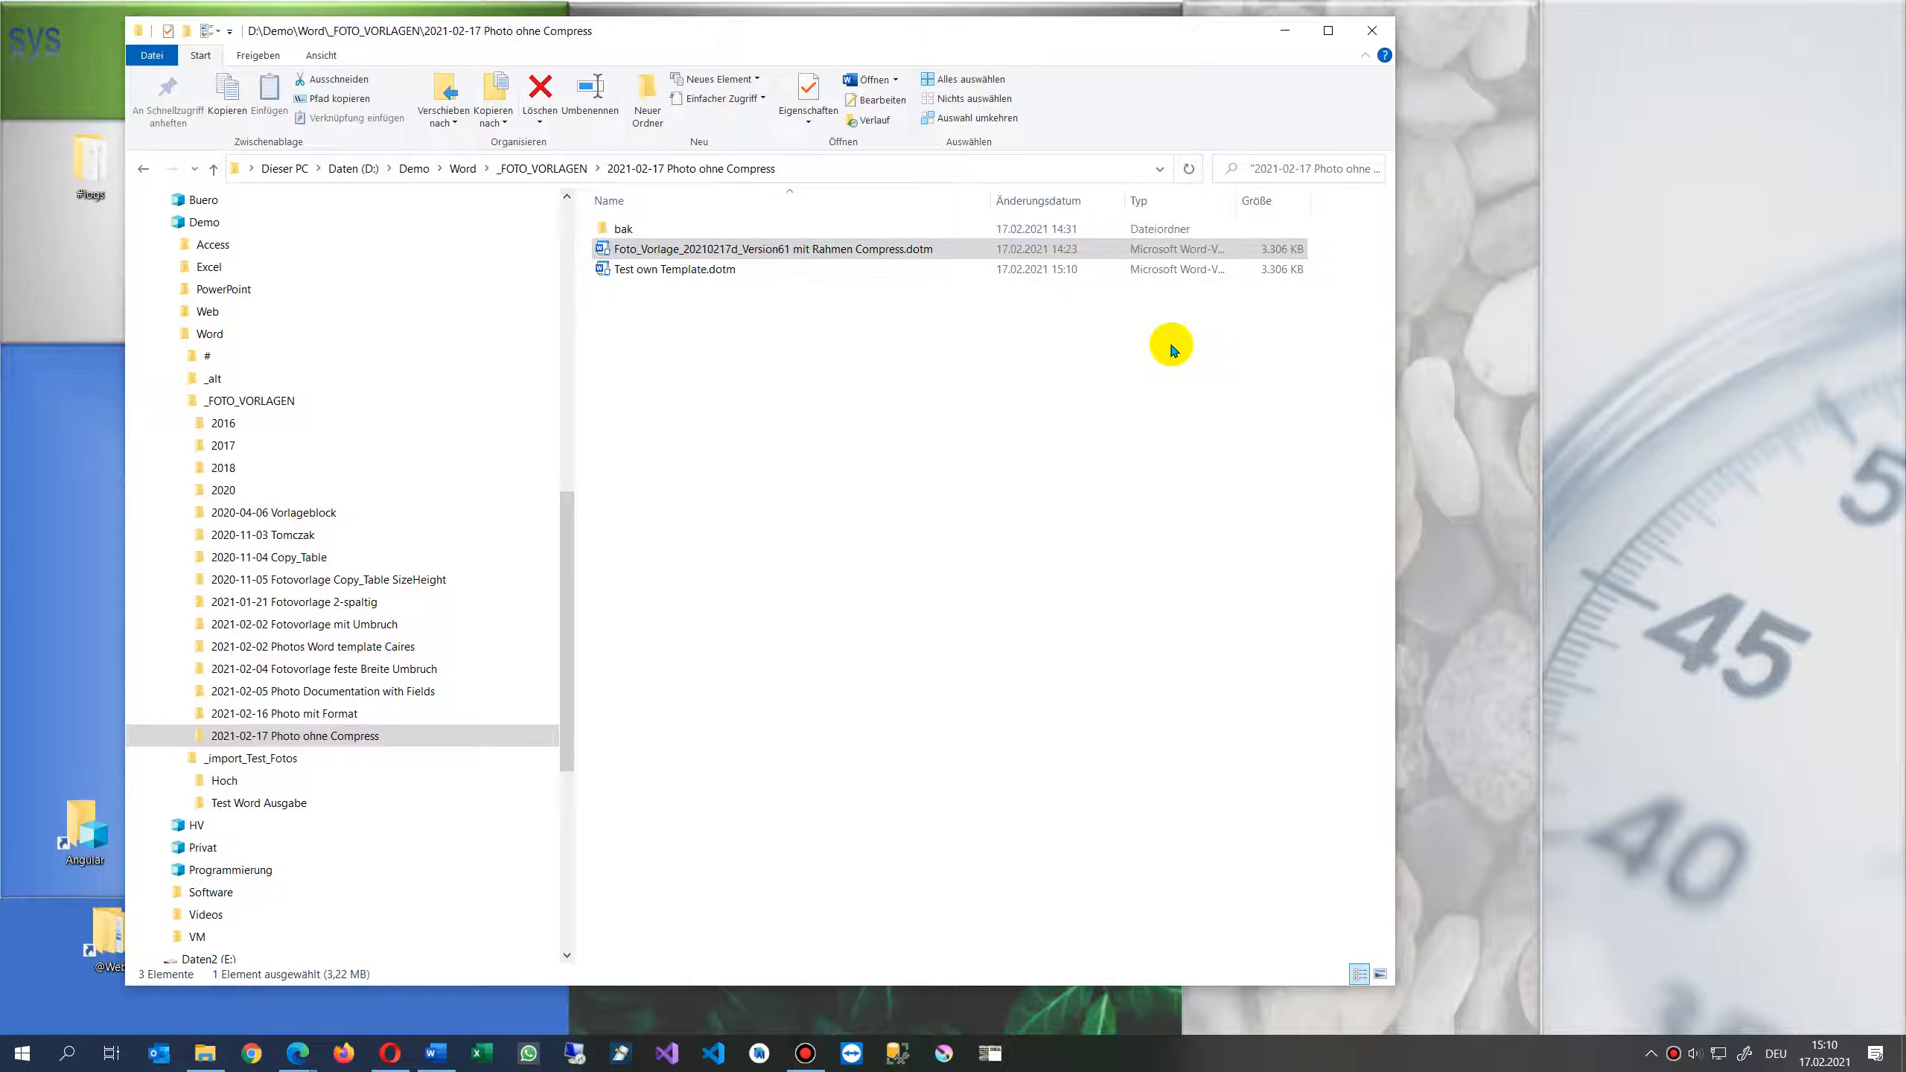
pyautogui.doubleClick(702, 270)
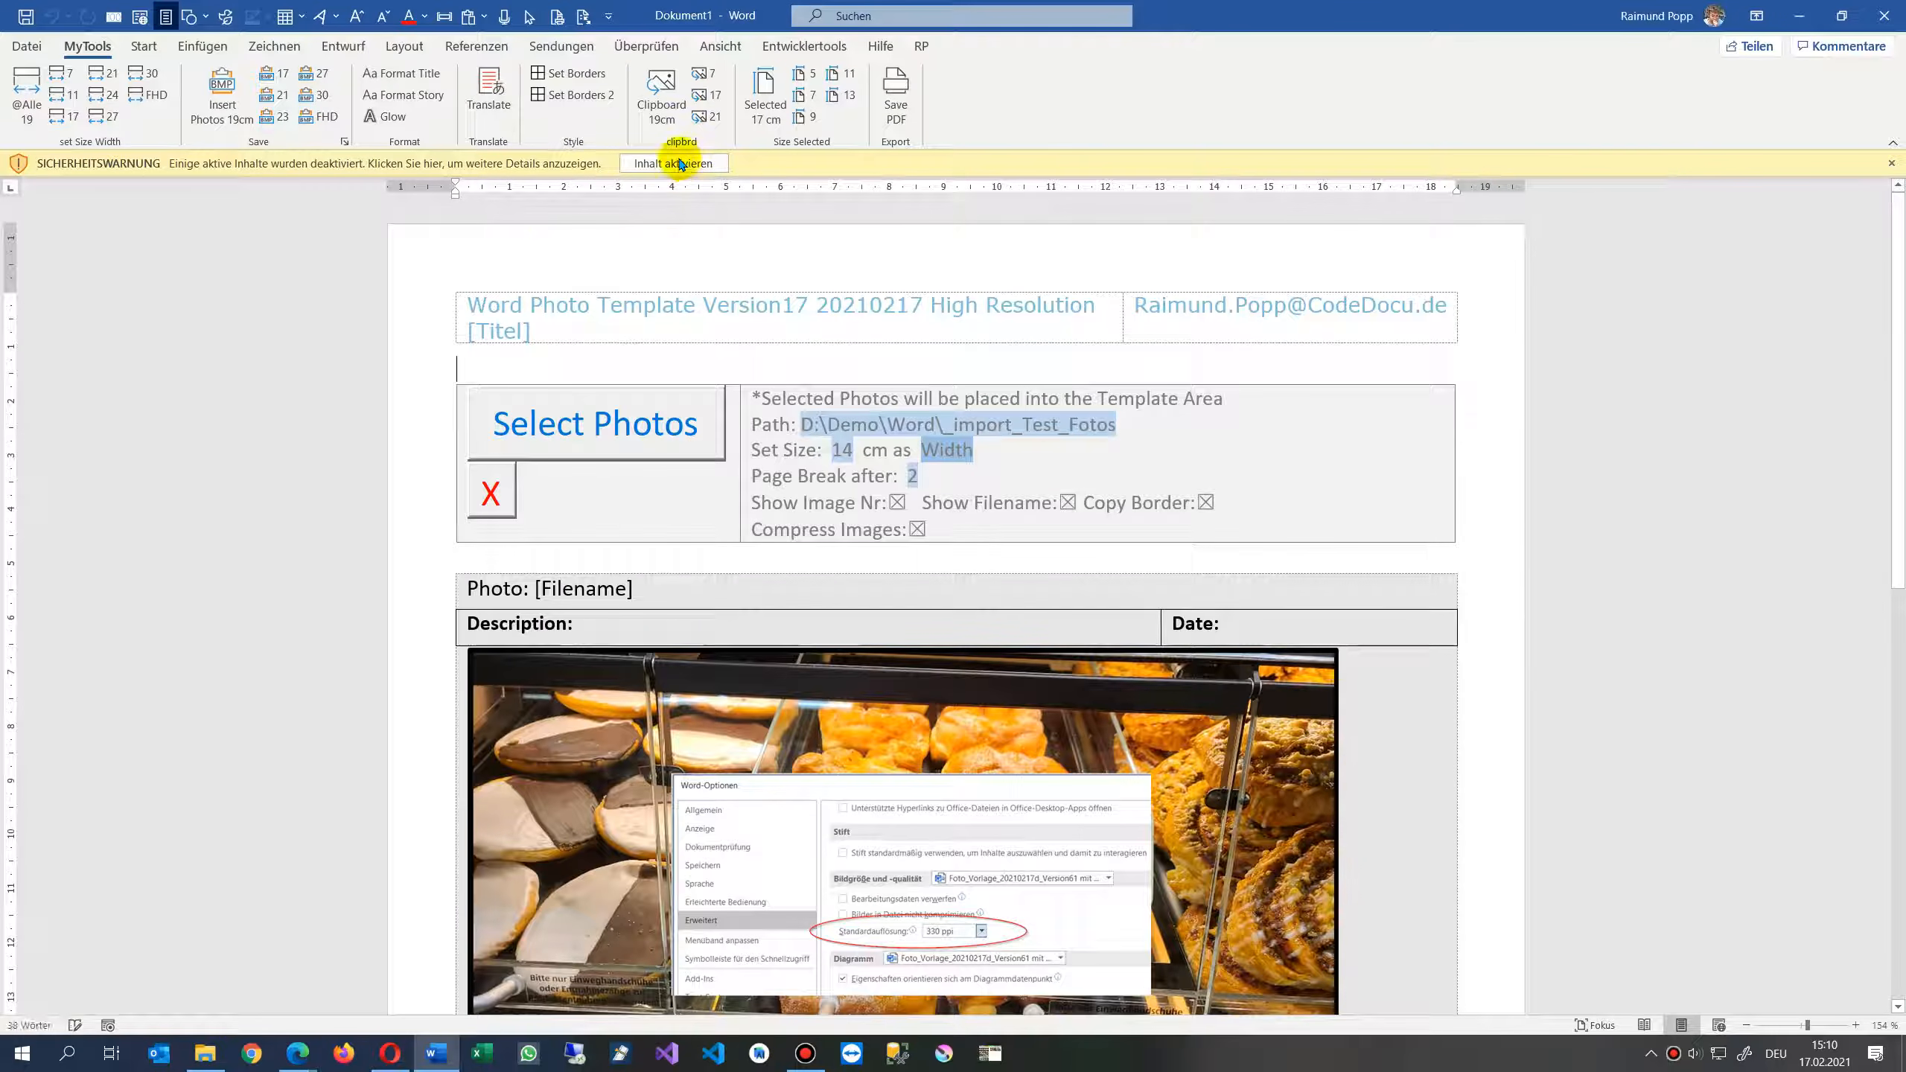
pyautogui.click(670, 166)
# - Import the photos 20210109_093949 - Kopie.jpg and 20210122_134225.jpg with Select Photos
pyautogui.scroll(-5, 871, 592)
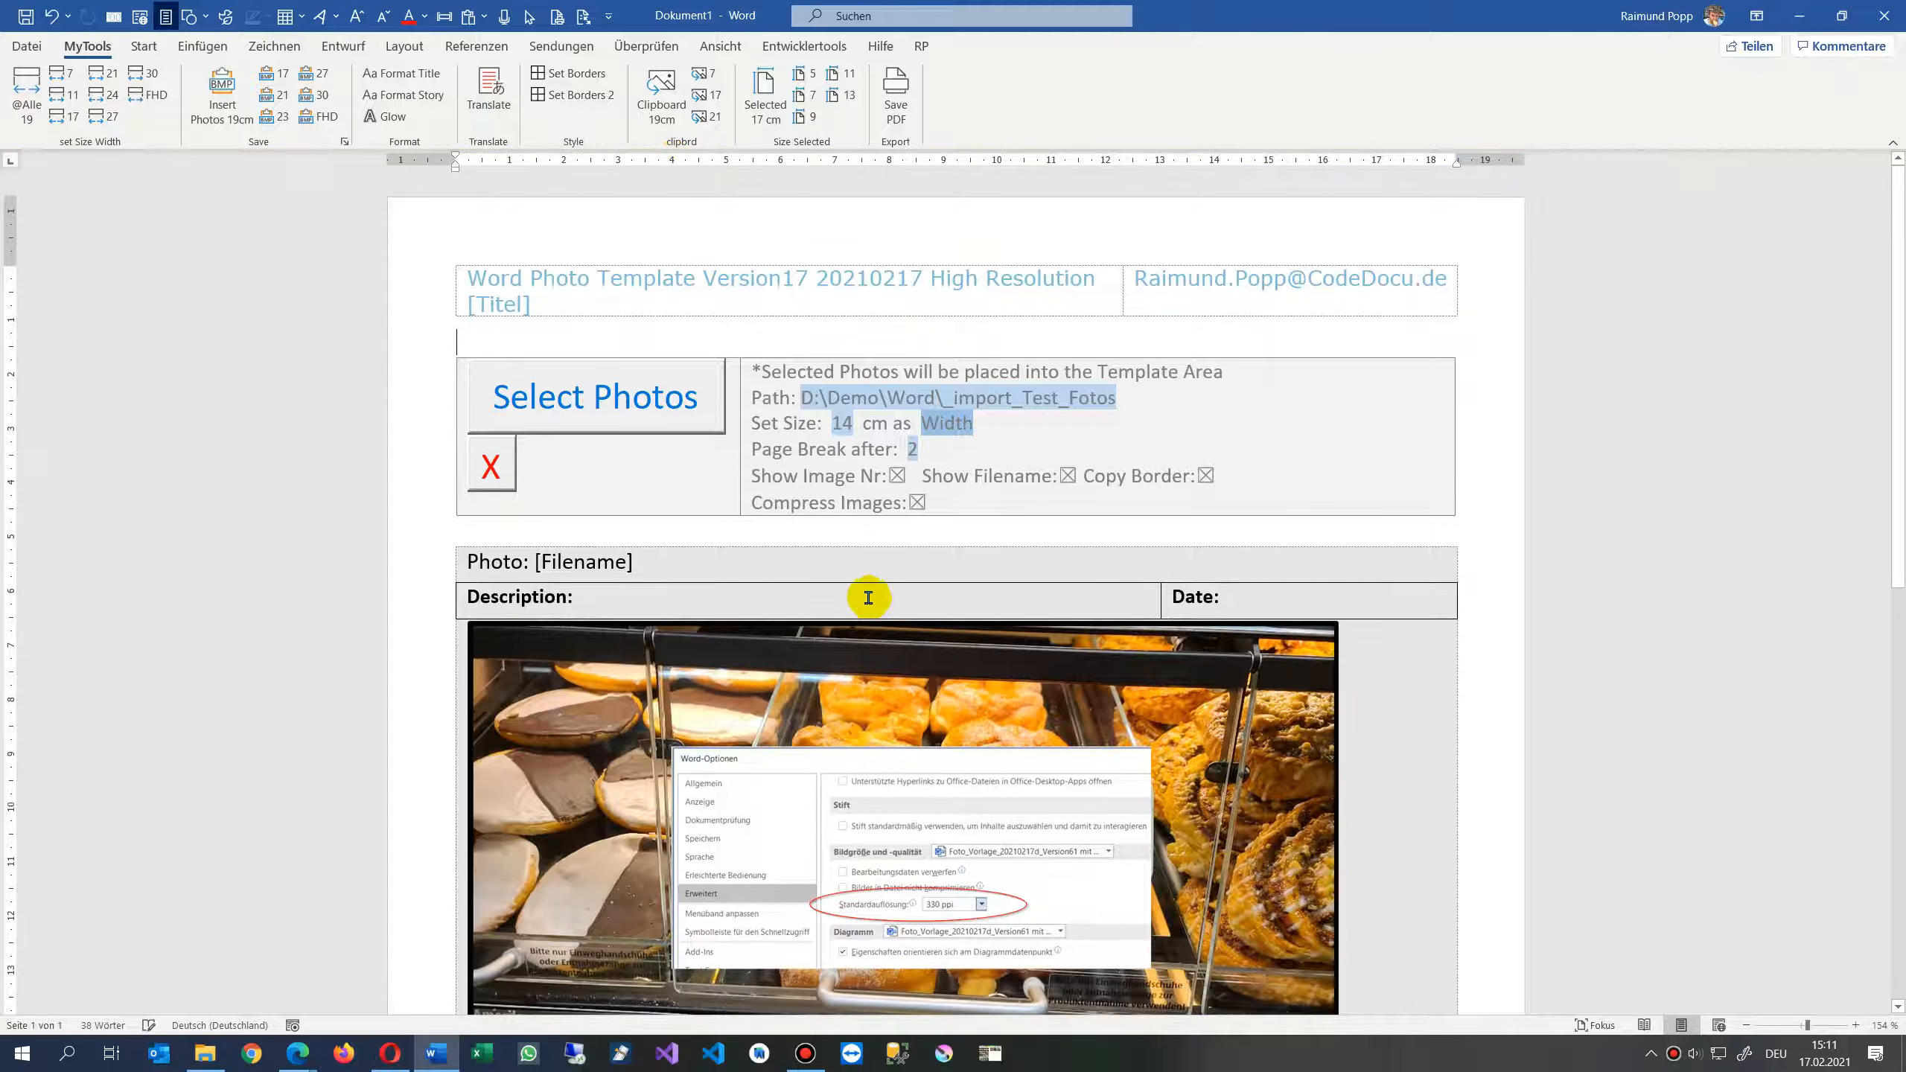
pyautogui.scroll(2, 885, 573)
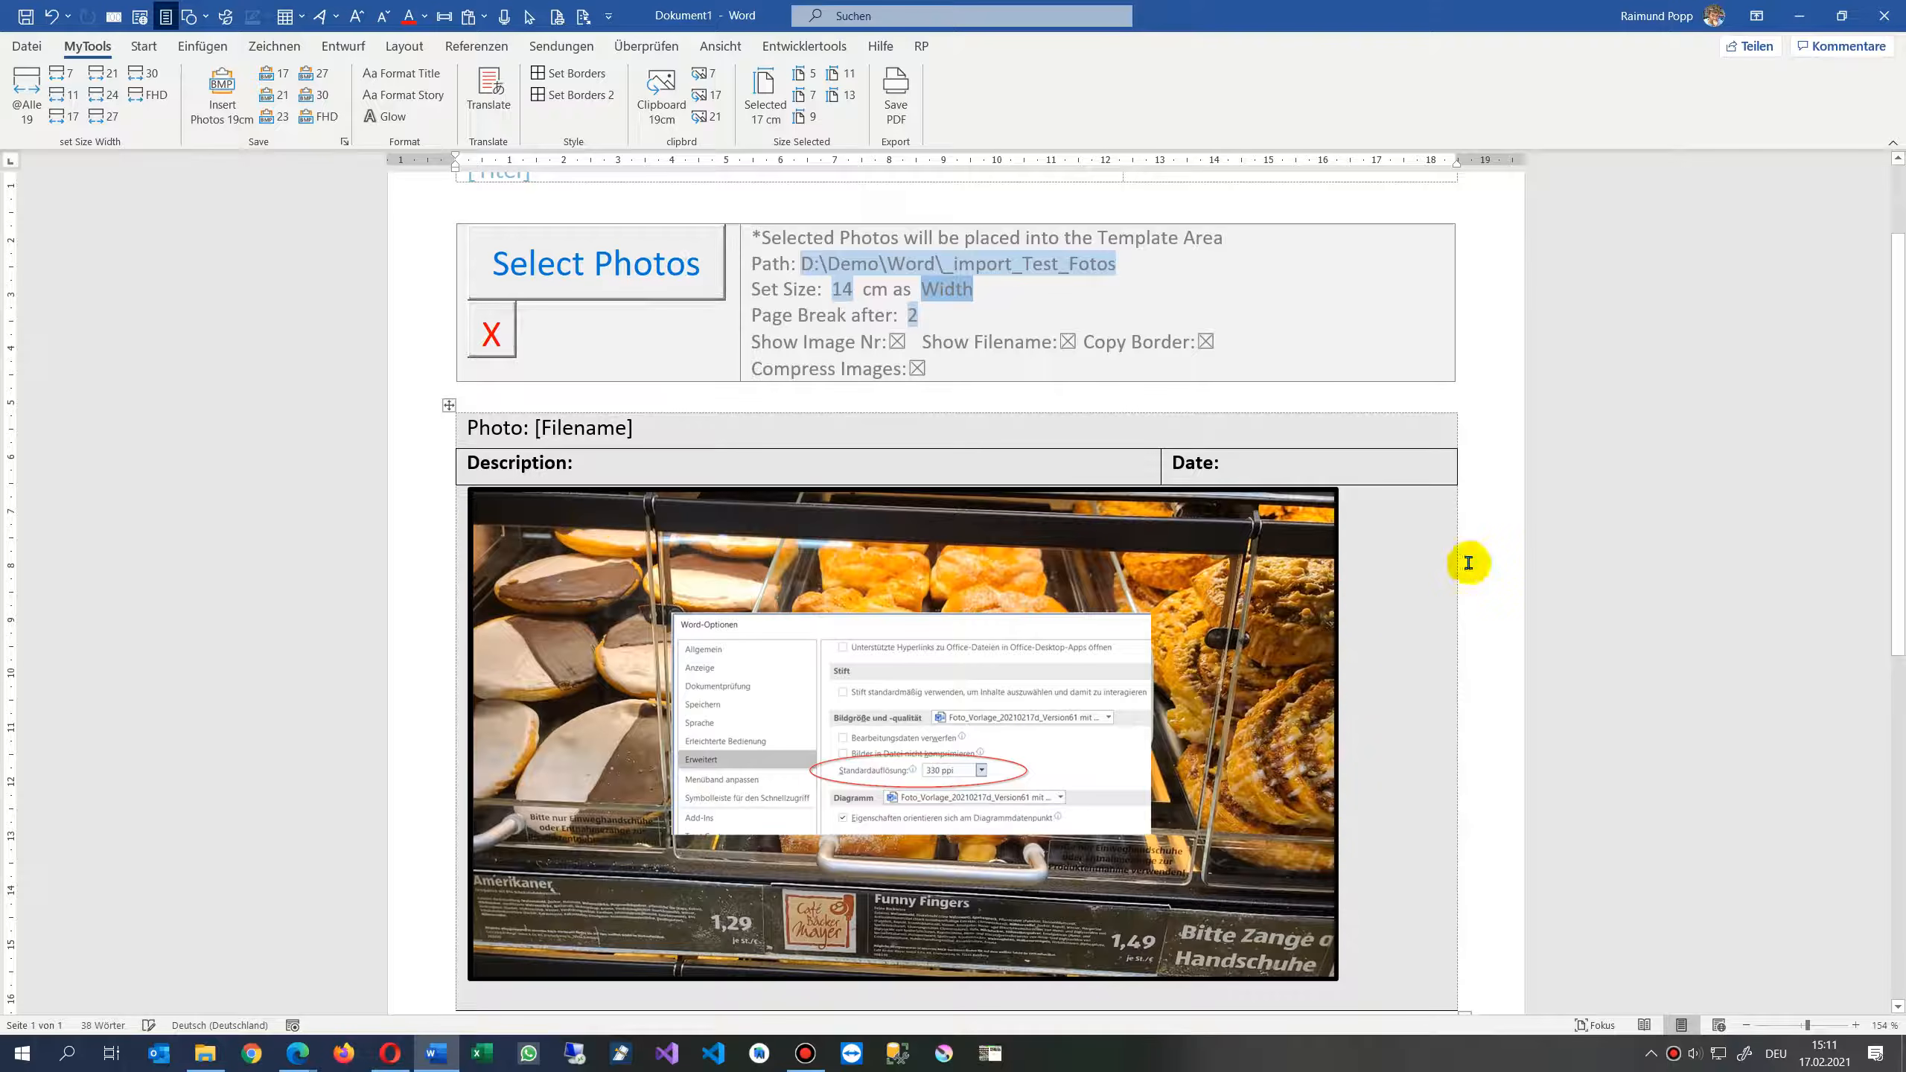
pyautogui.scroll(-6, 1175, 687)
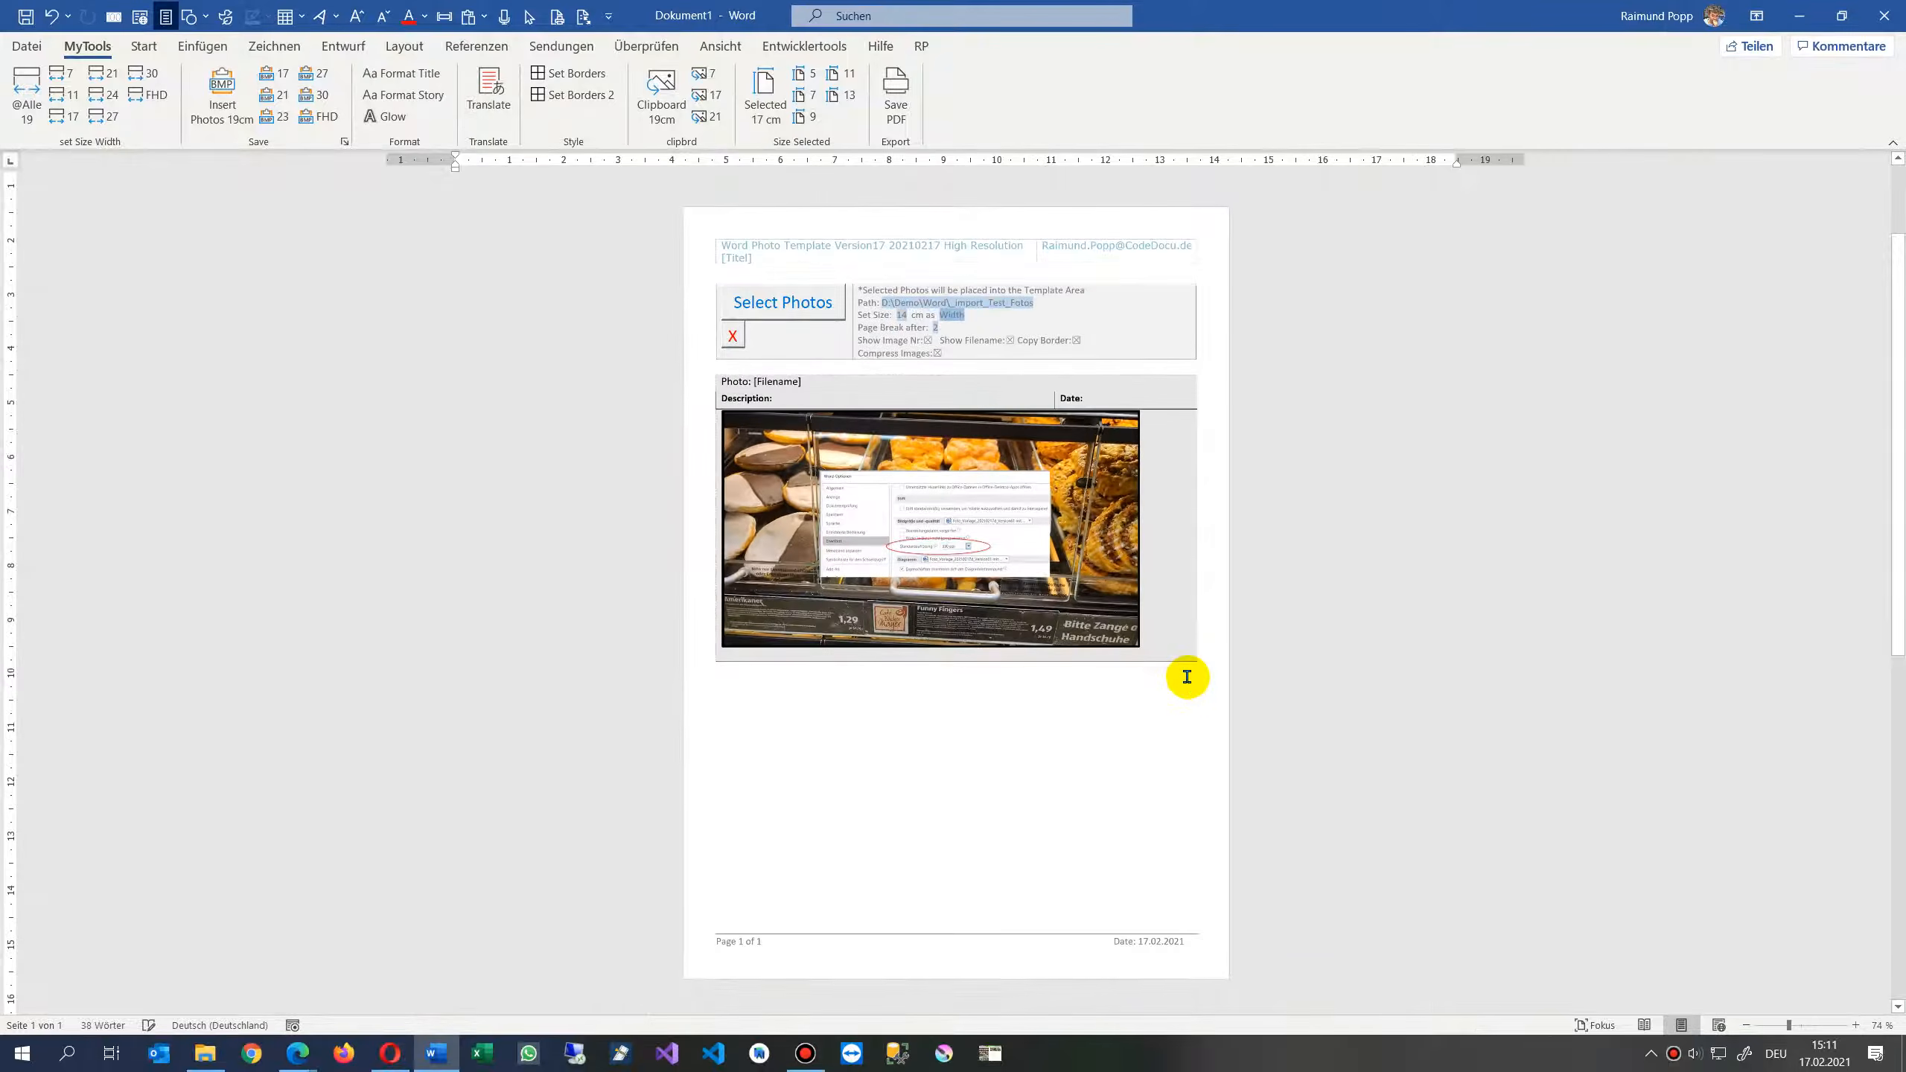
pyautogui.scroll(2, 1197, 675)
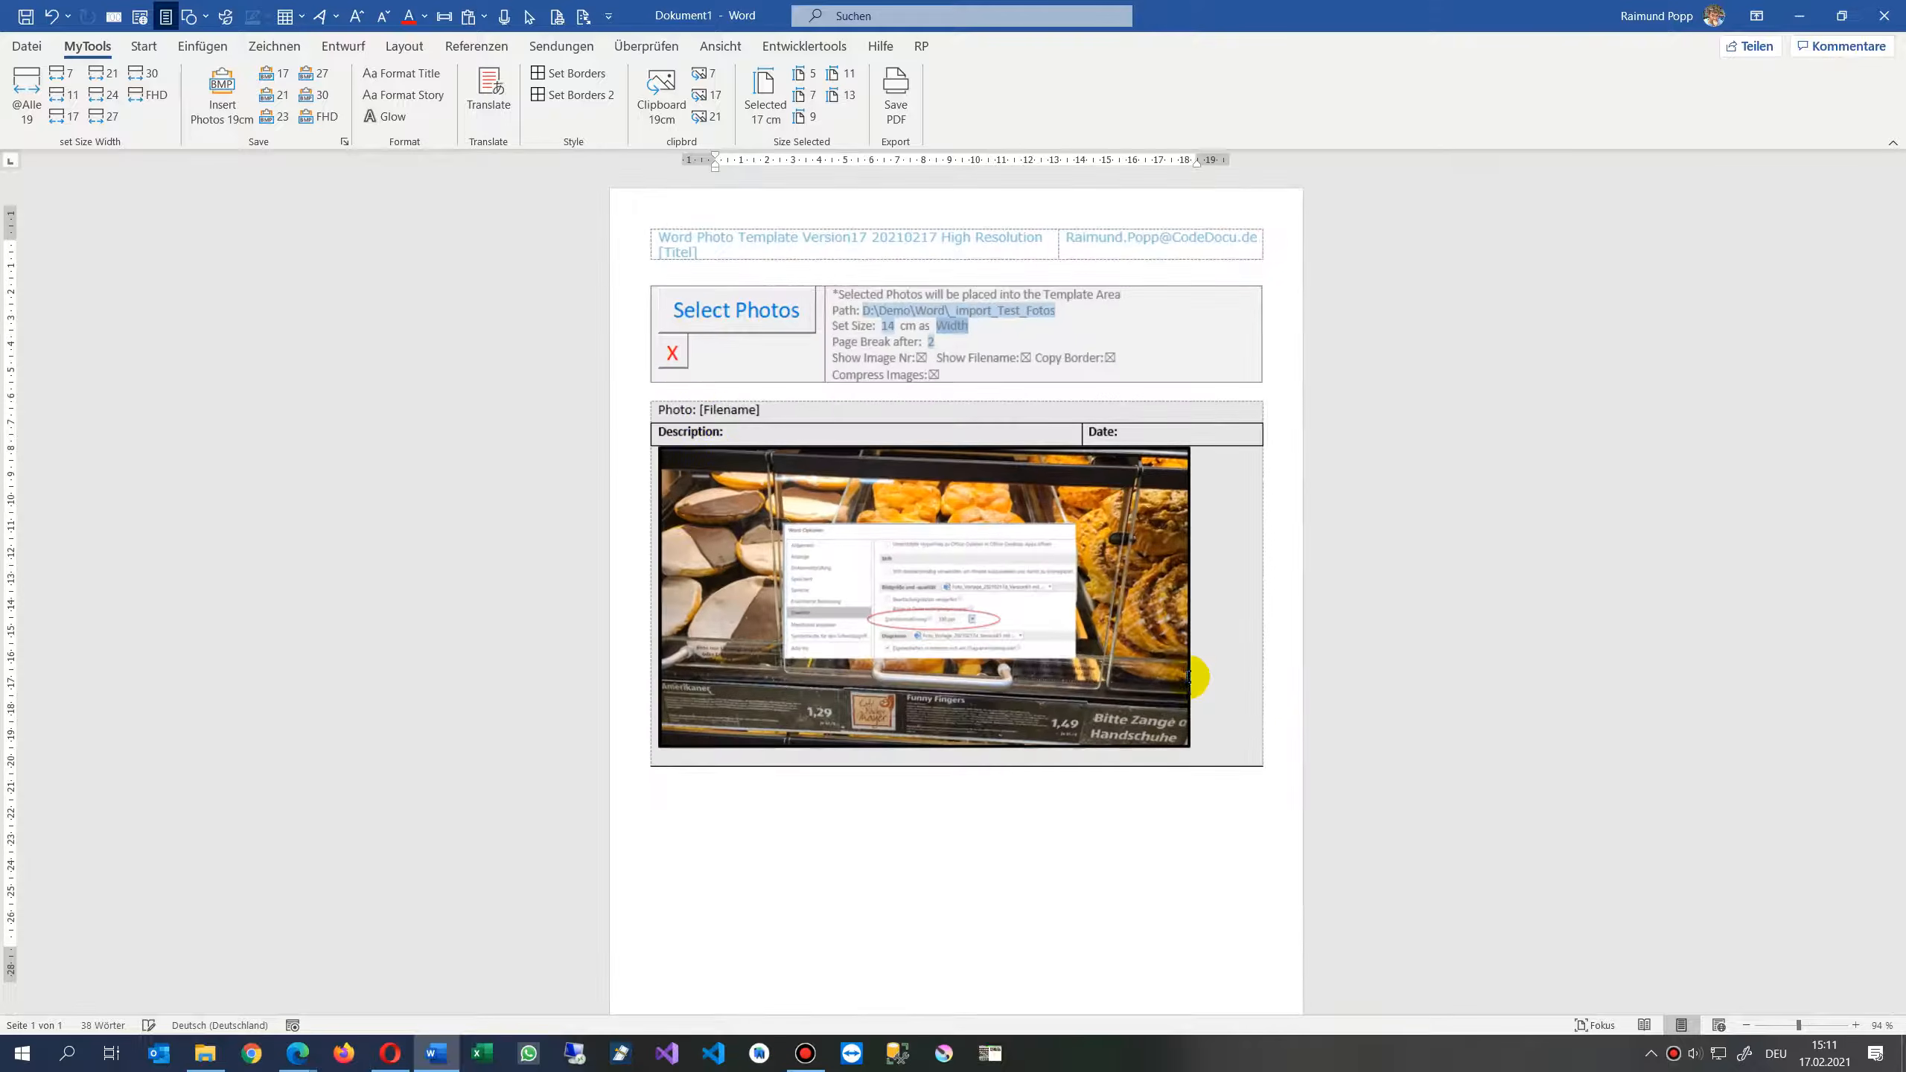
pyautogui.click(731, 308)
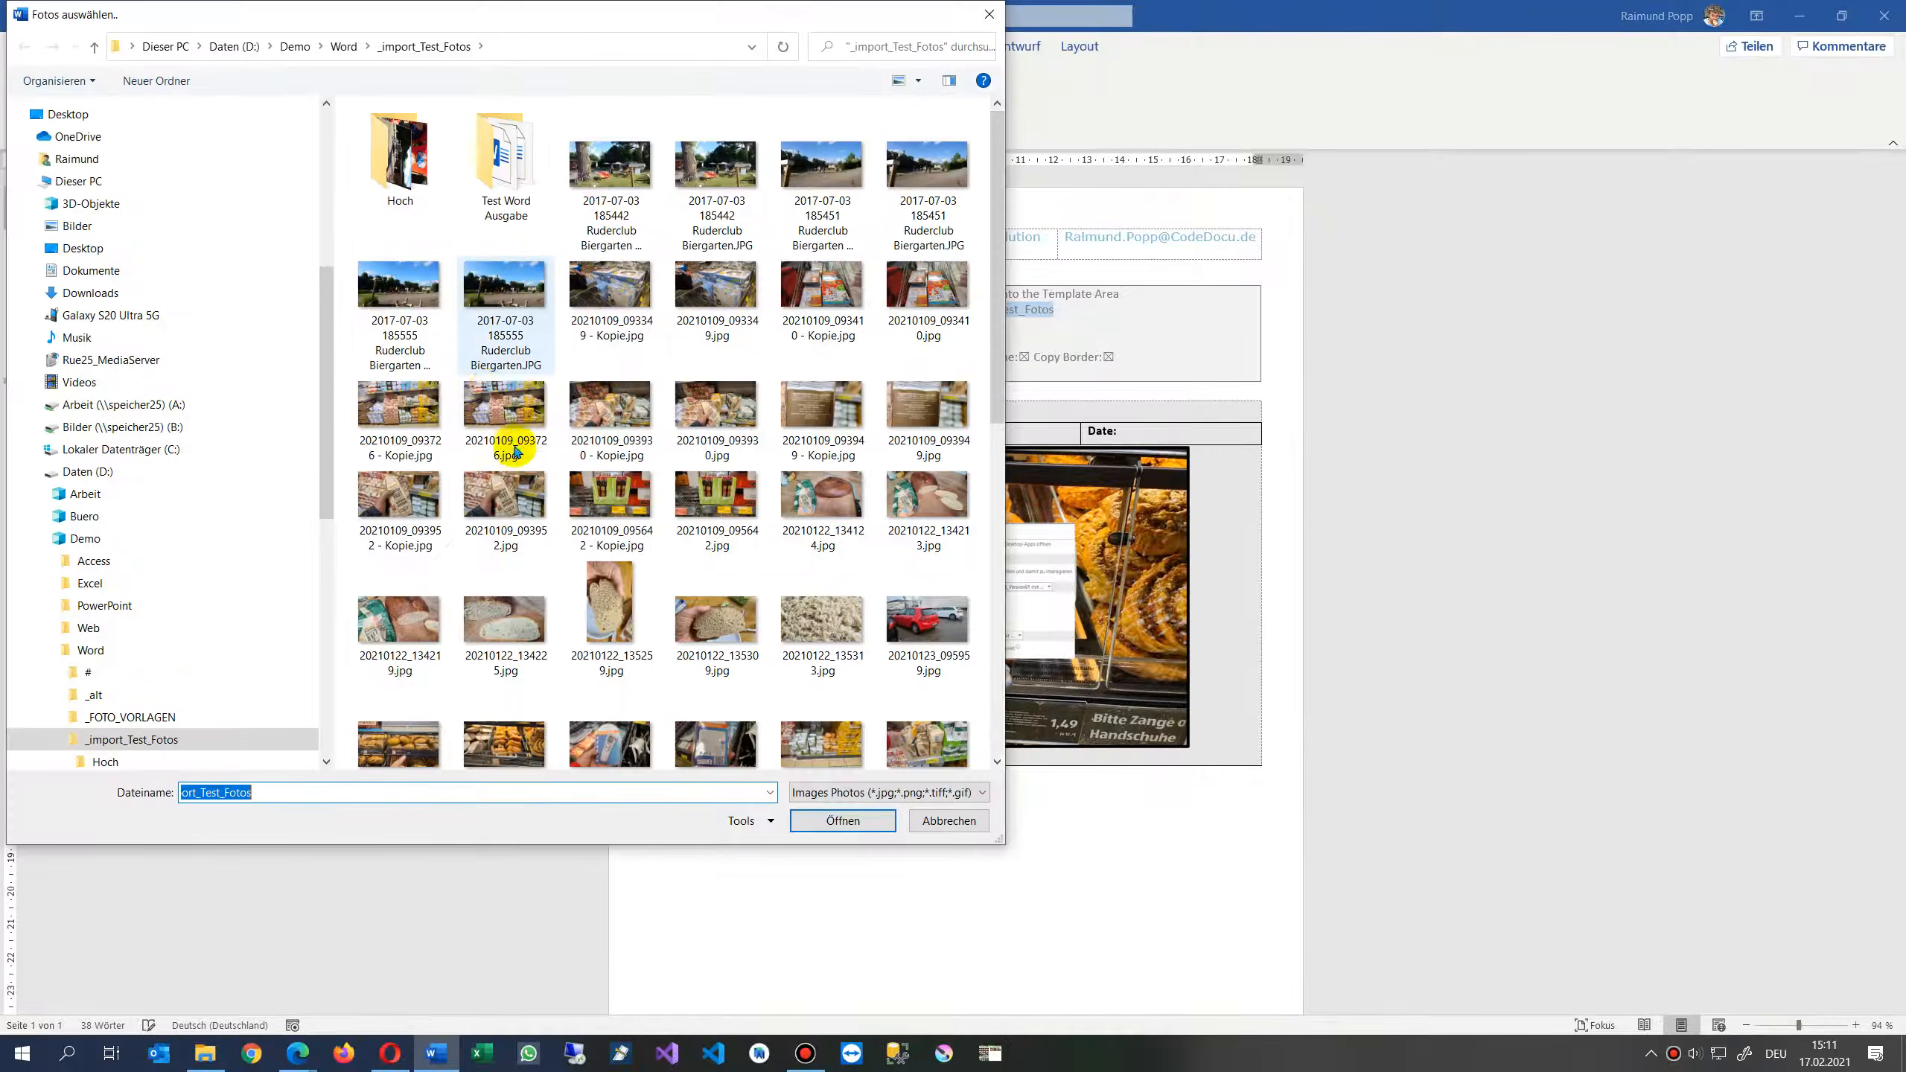
pyautogui.click(517, 600)
pyautogui.keyDown('ctrl'); pyautogui.click(823, 409); pyautogui.keyUp('ctrl')
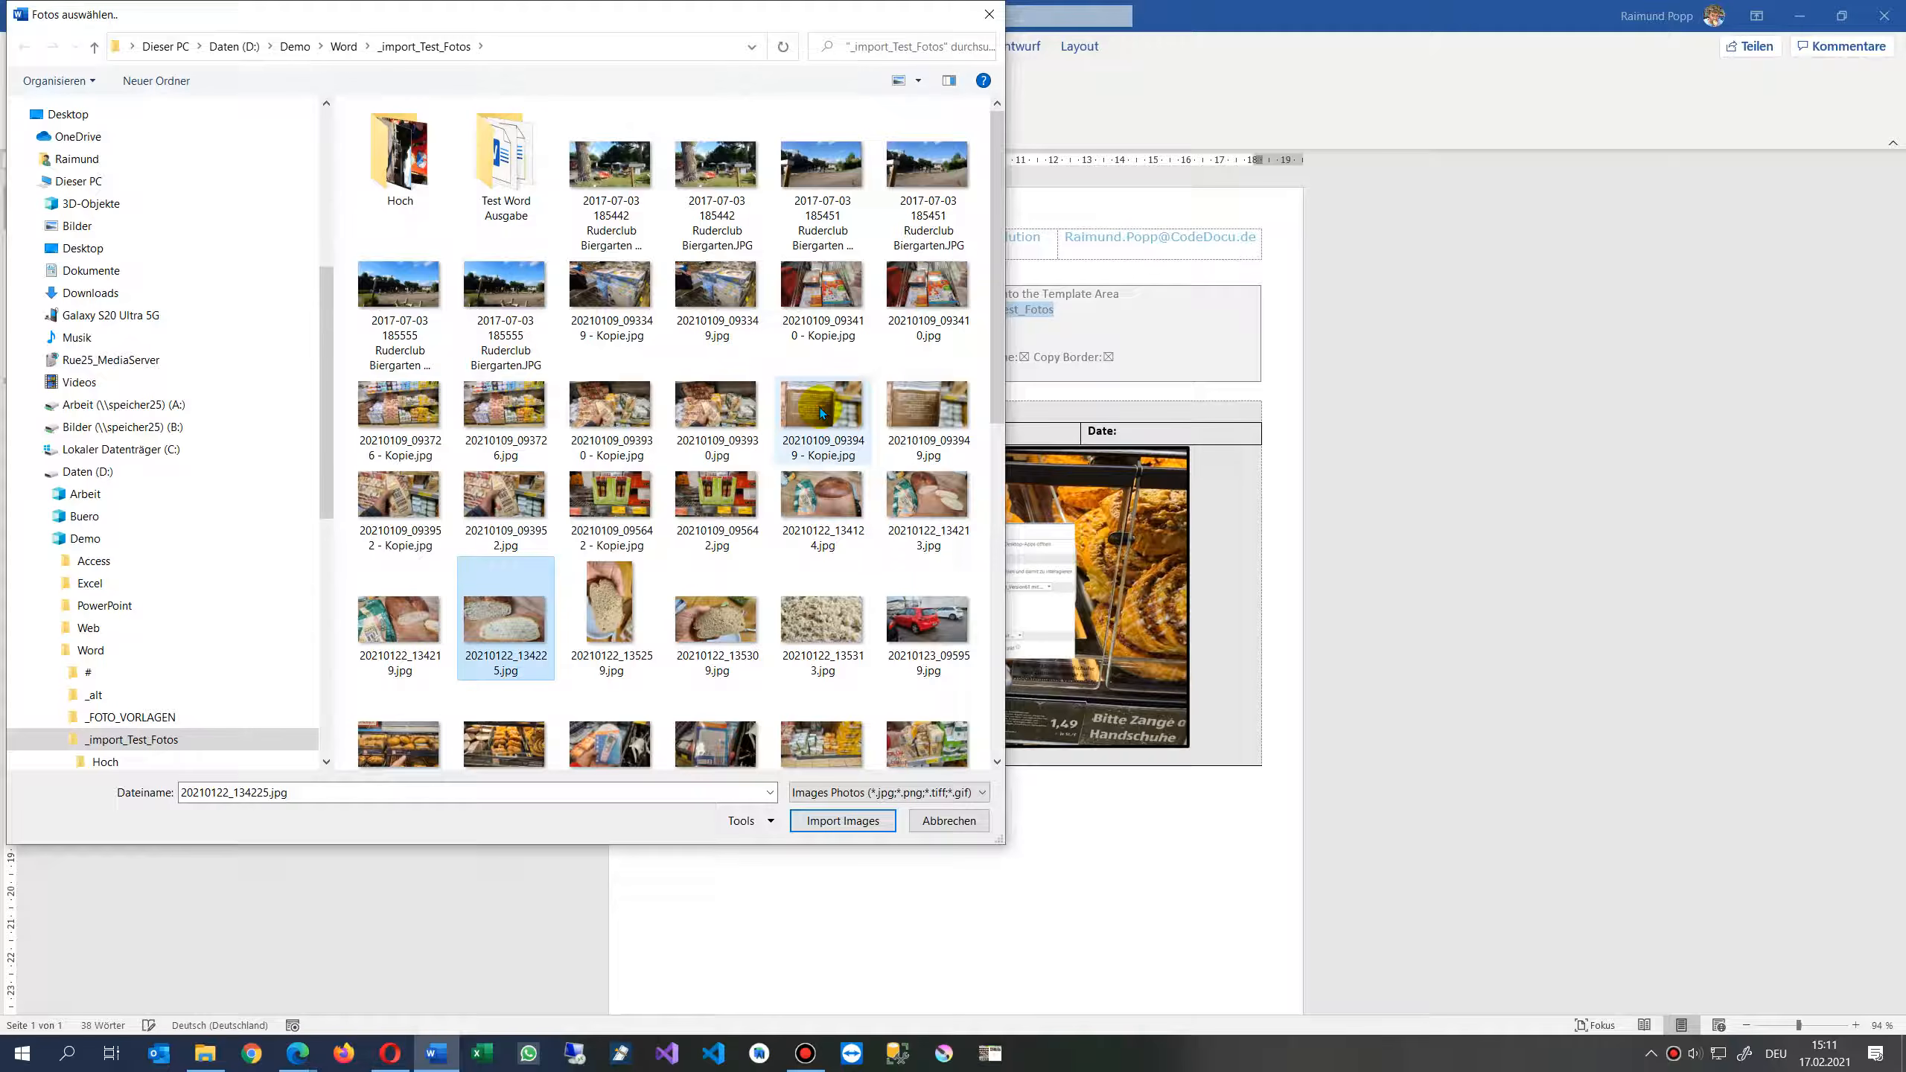
pyautogui.click(843, 826)
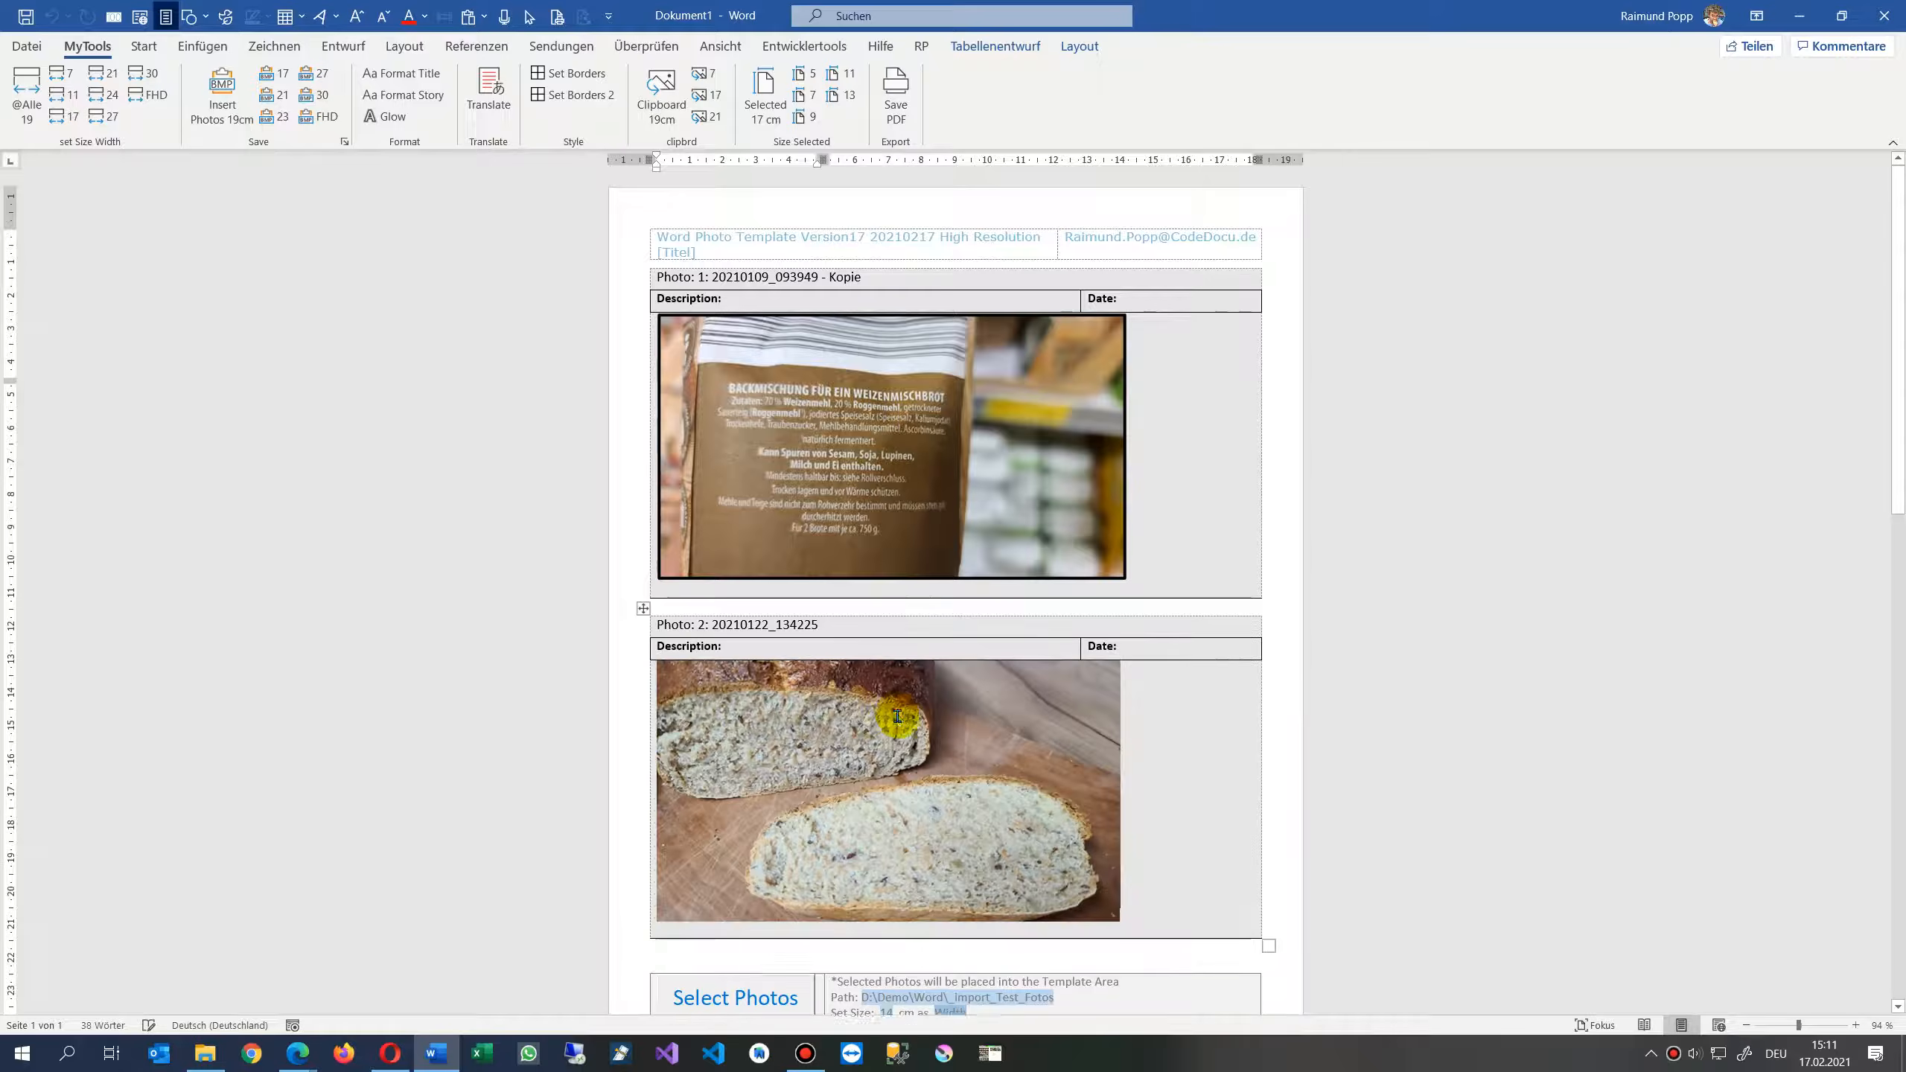
# - Review the imported photo tables and switch to the CodeDocu template download page in the browser
pyautogui.scroll(3, 668, 443)
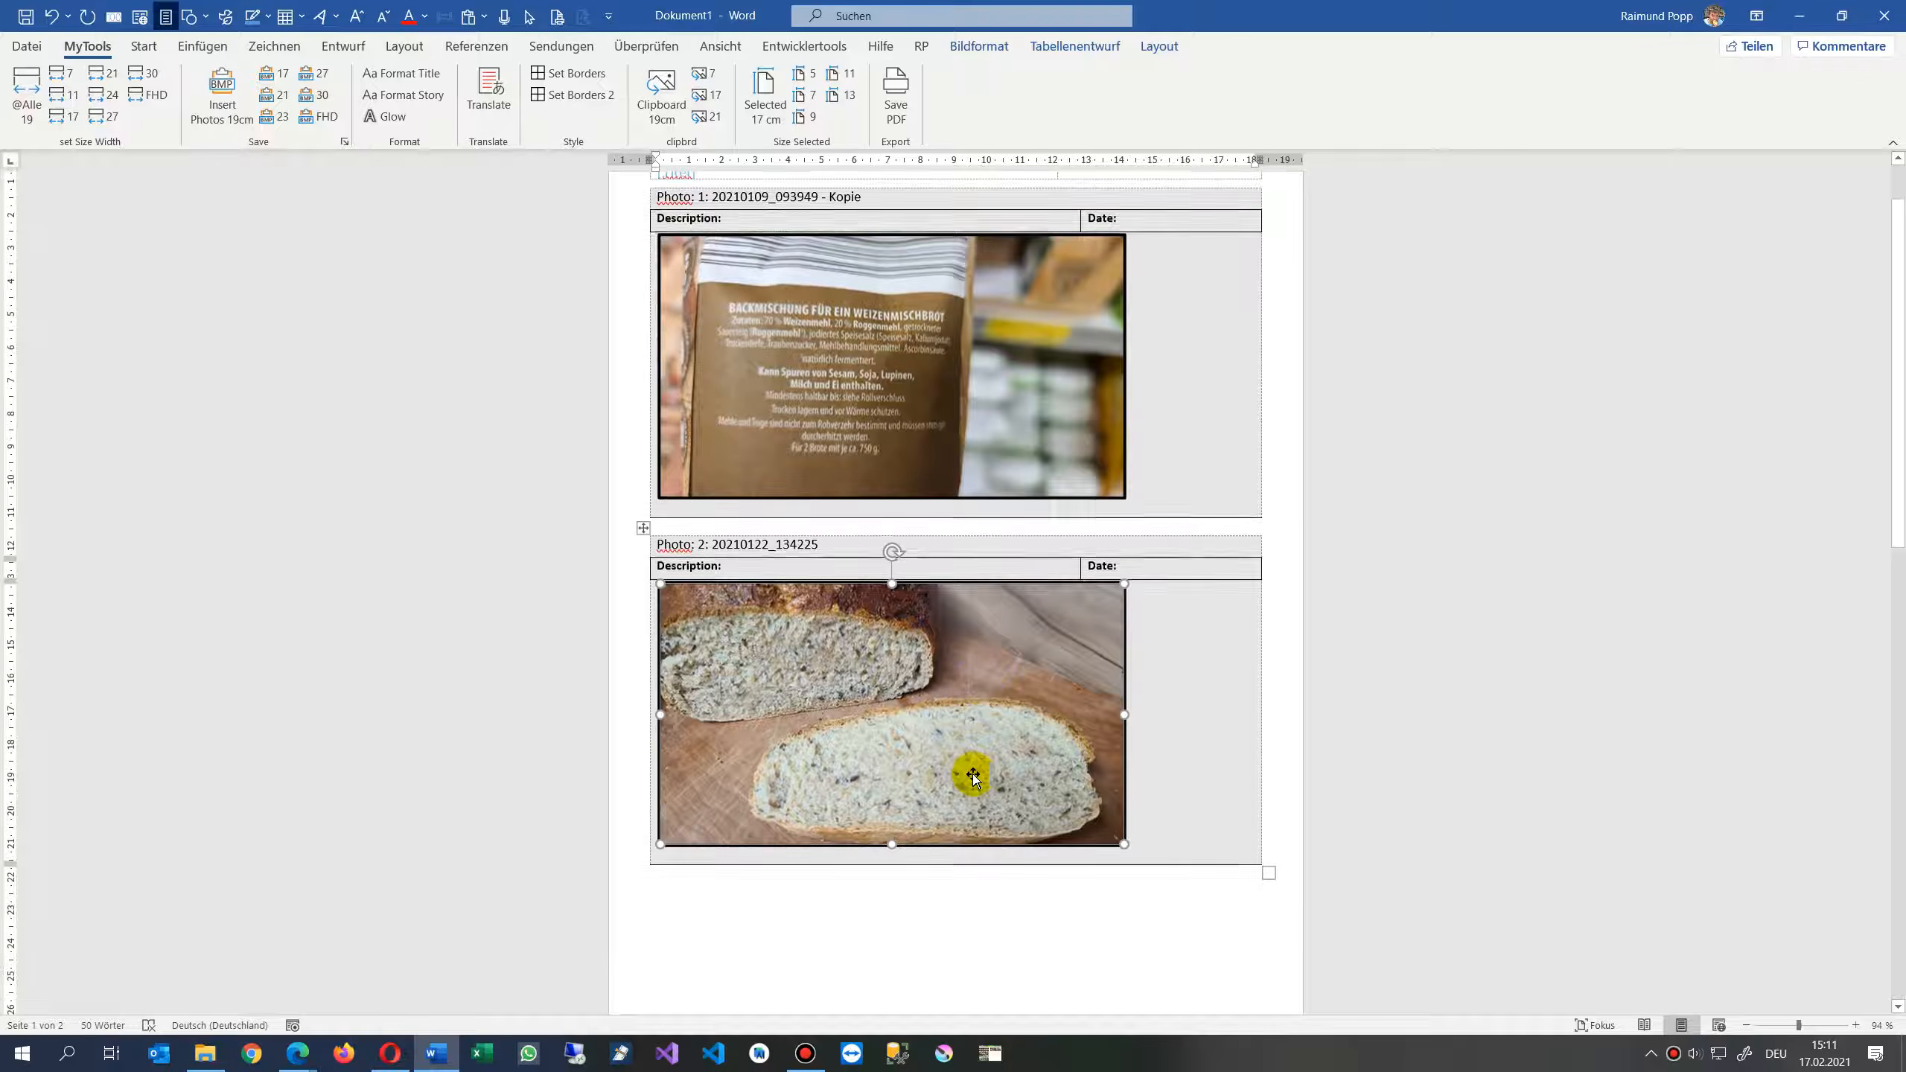
pyautogui.scroll(-10, 970, 778)
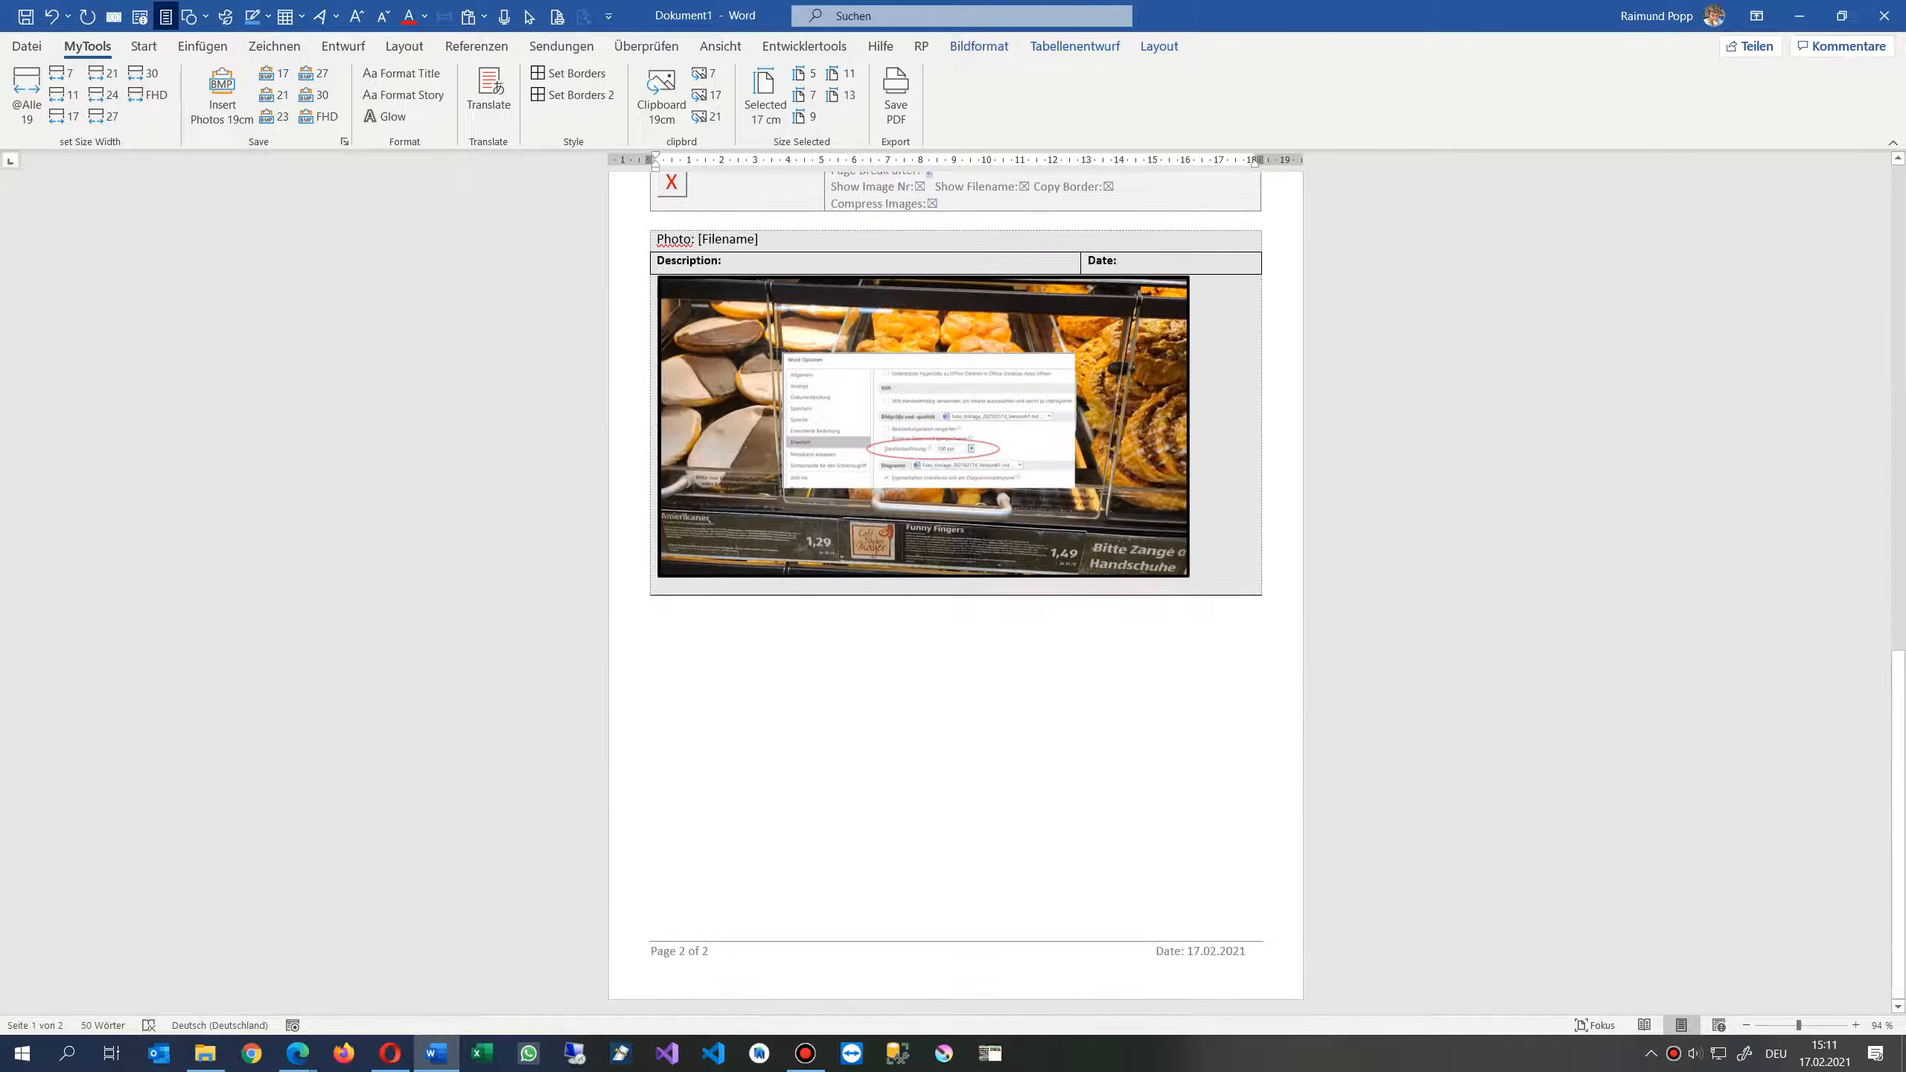
pyautogui.moveTo(509, 183); pyautogui.dragTo(1322, 74)
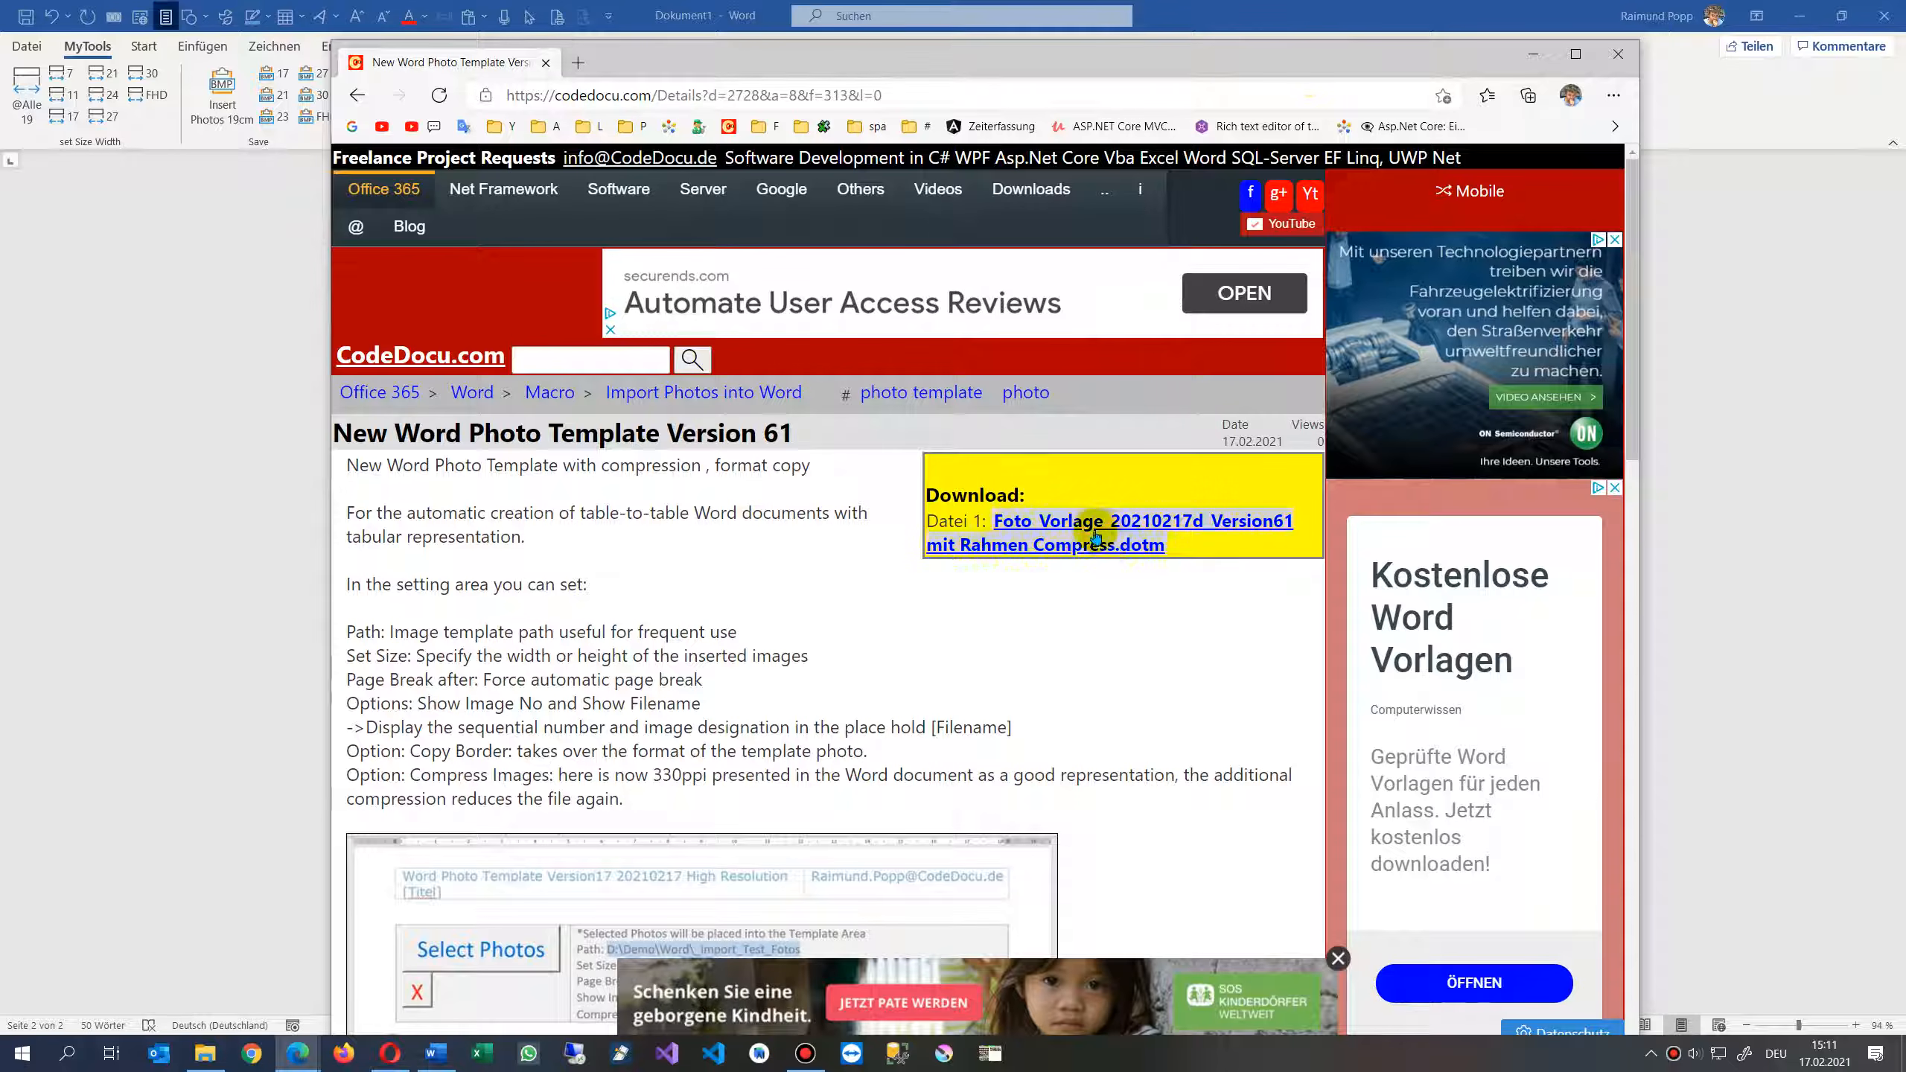